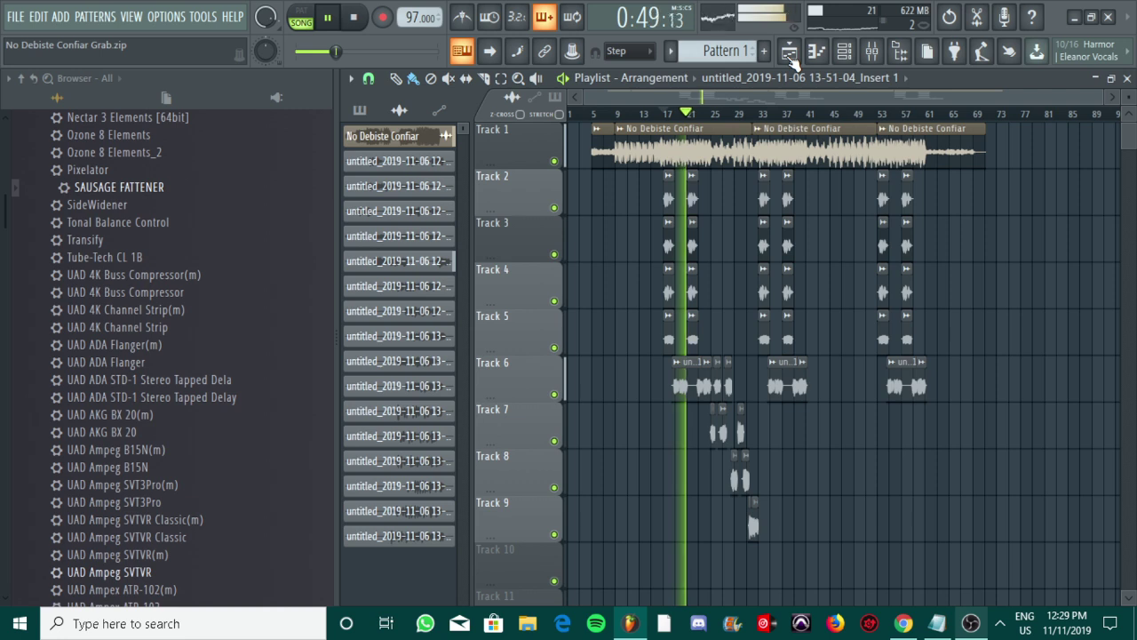
- Unmute insert 1 in the mixer and stop the song playback
left_click(872, 50)
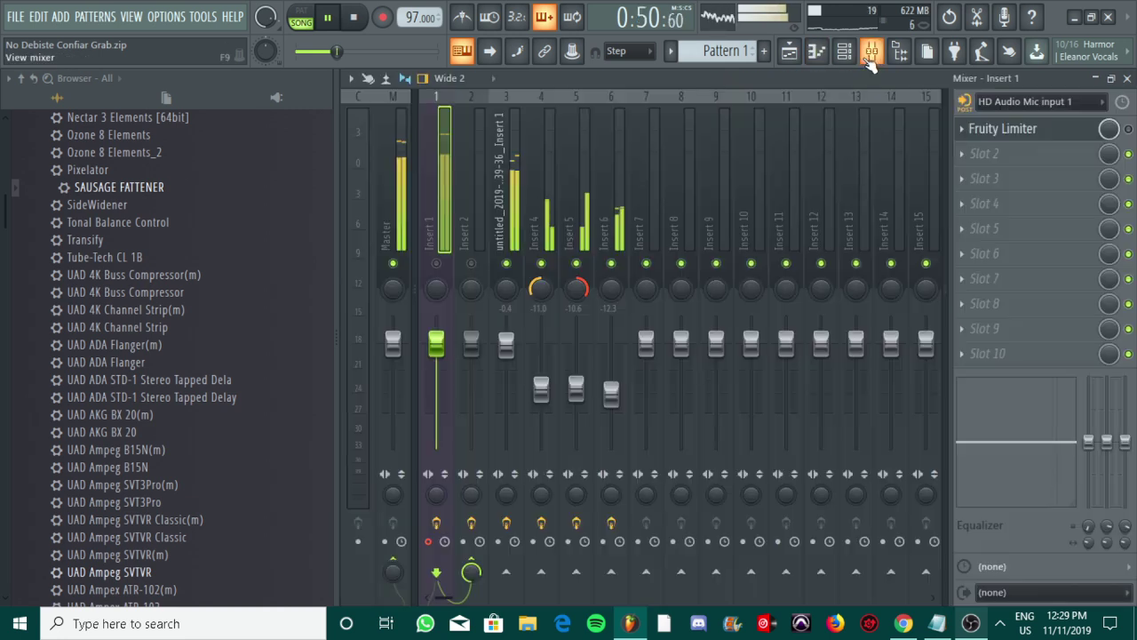
left_click(437, 265)
key("space")
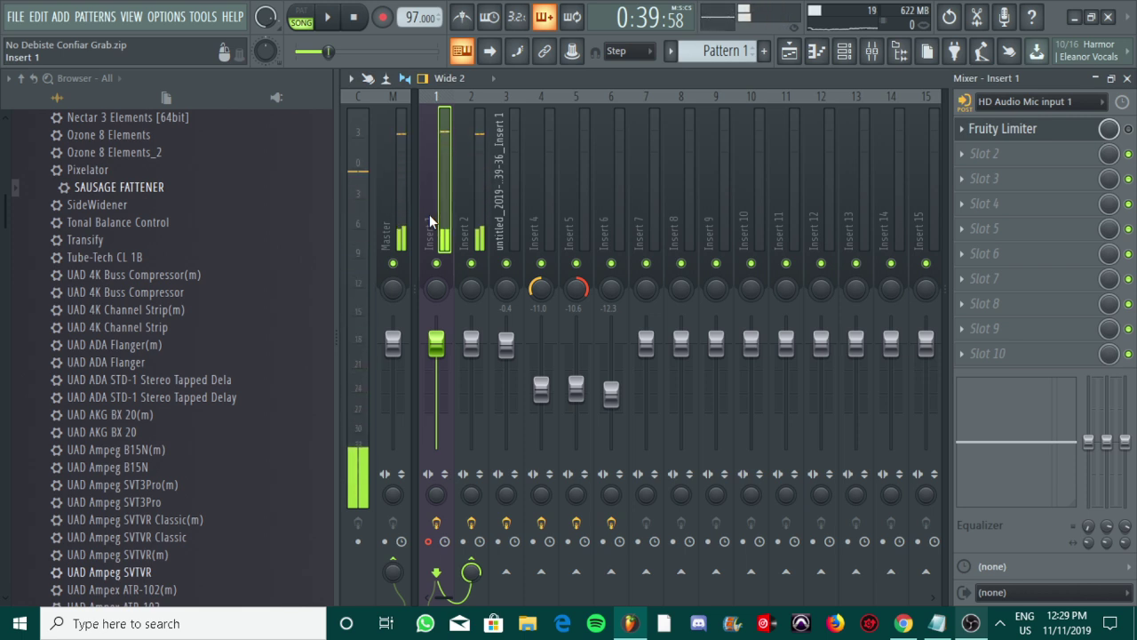
- Review the effect chains on mixer inserts 1 to 3, the playlist clips, and the PASOS DE GRABACION note in Notepad
left_click(471, 187)
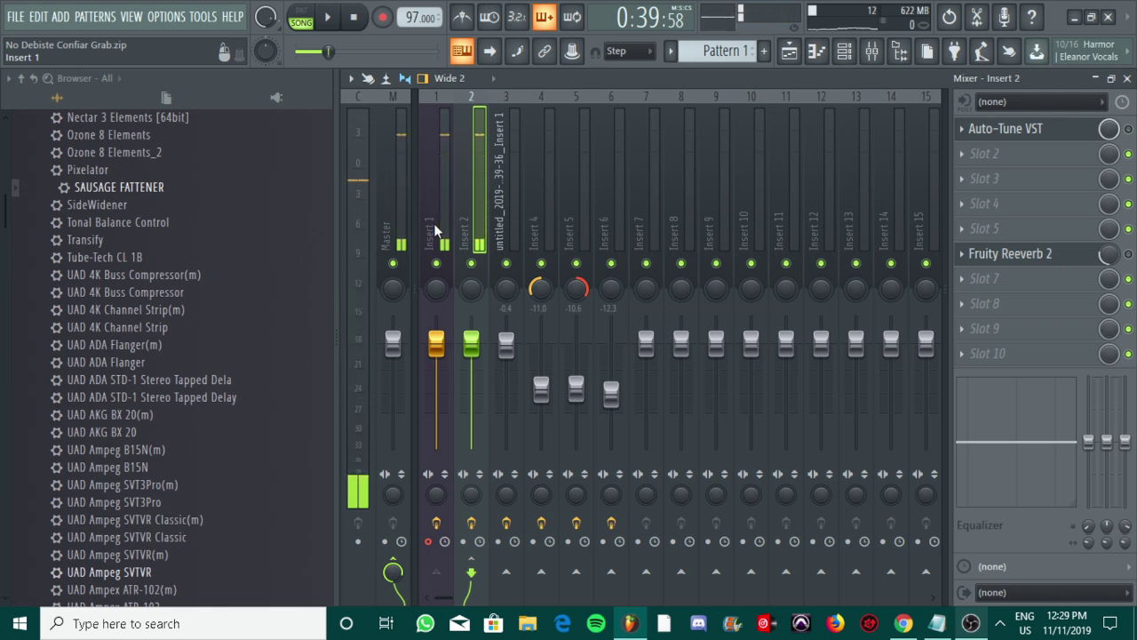
left_click(505, 193)
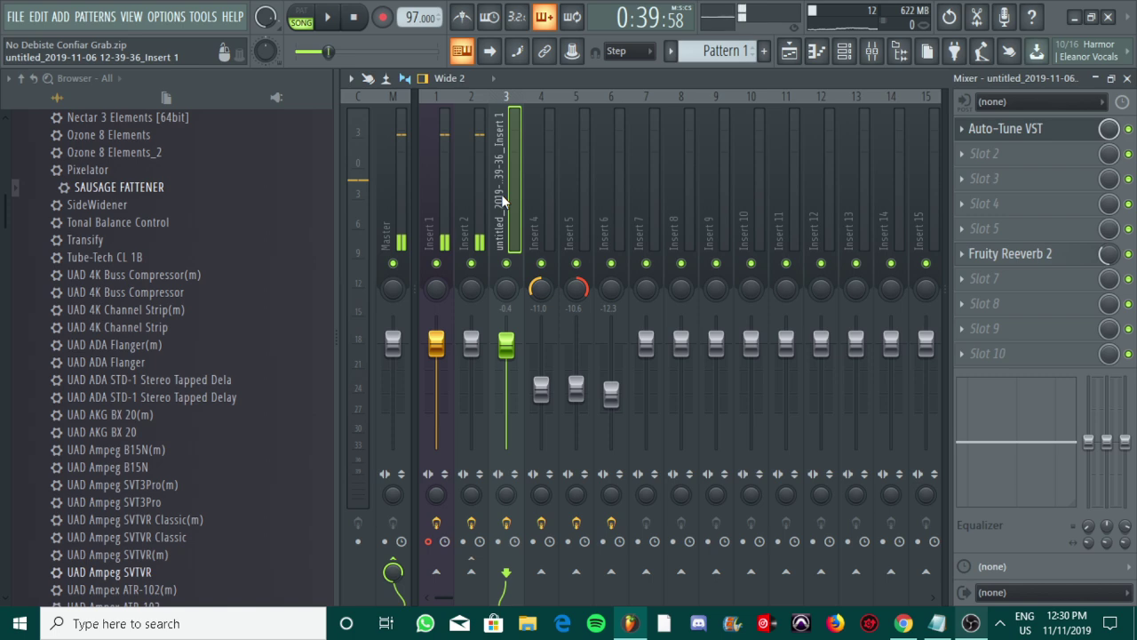
left_click(789, 51)
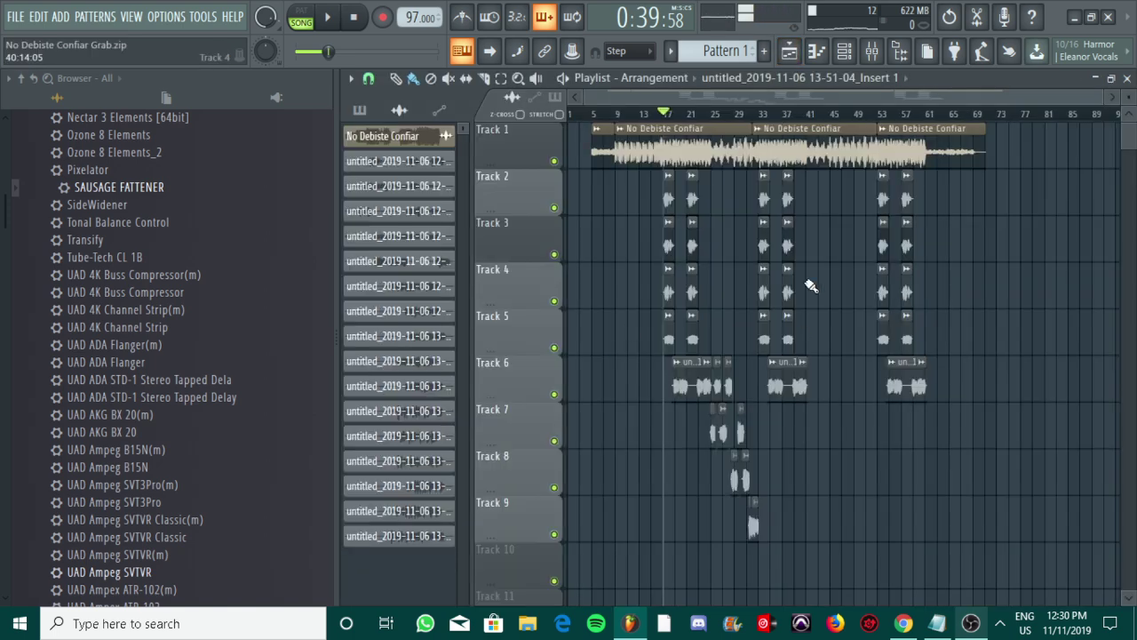
left_click(871, 50)
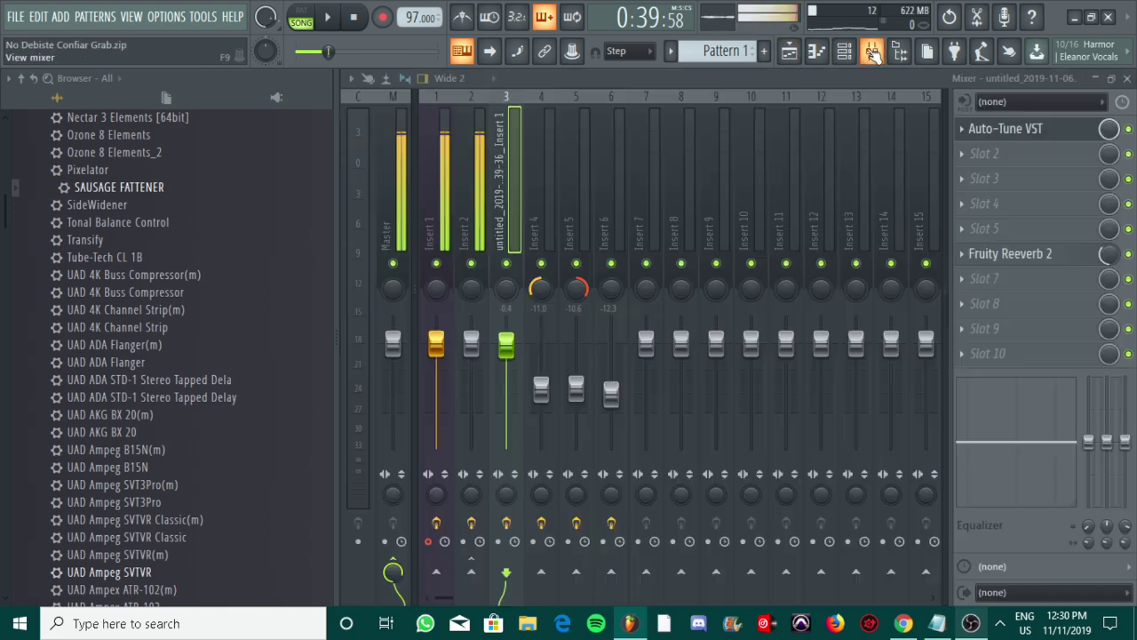
left_click(439, 172)
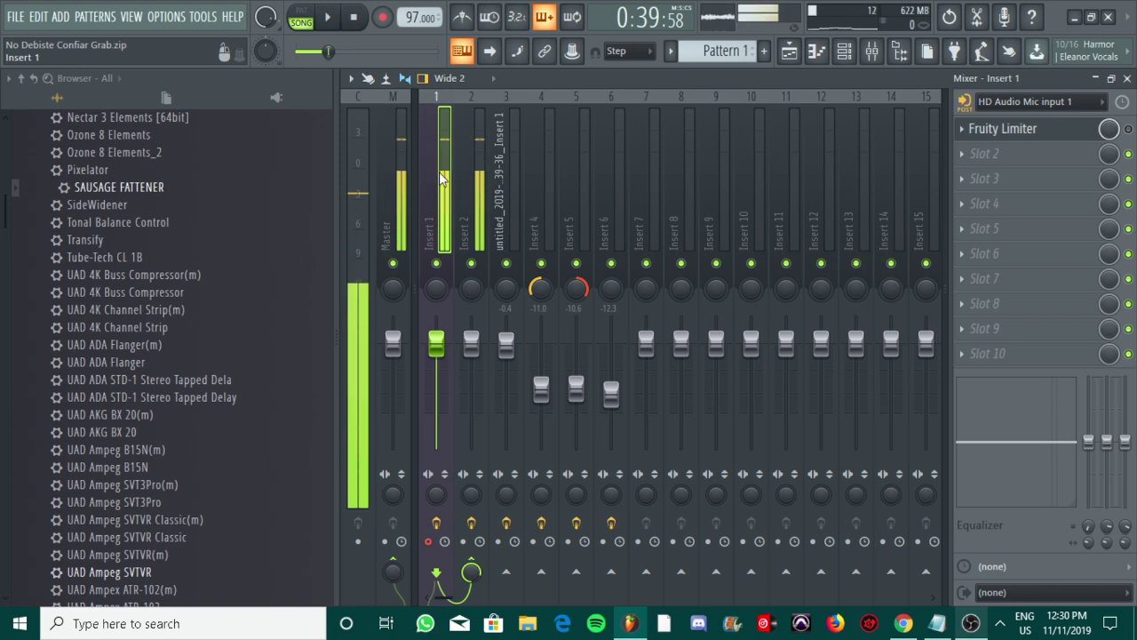
left_click(937, 623)
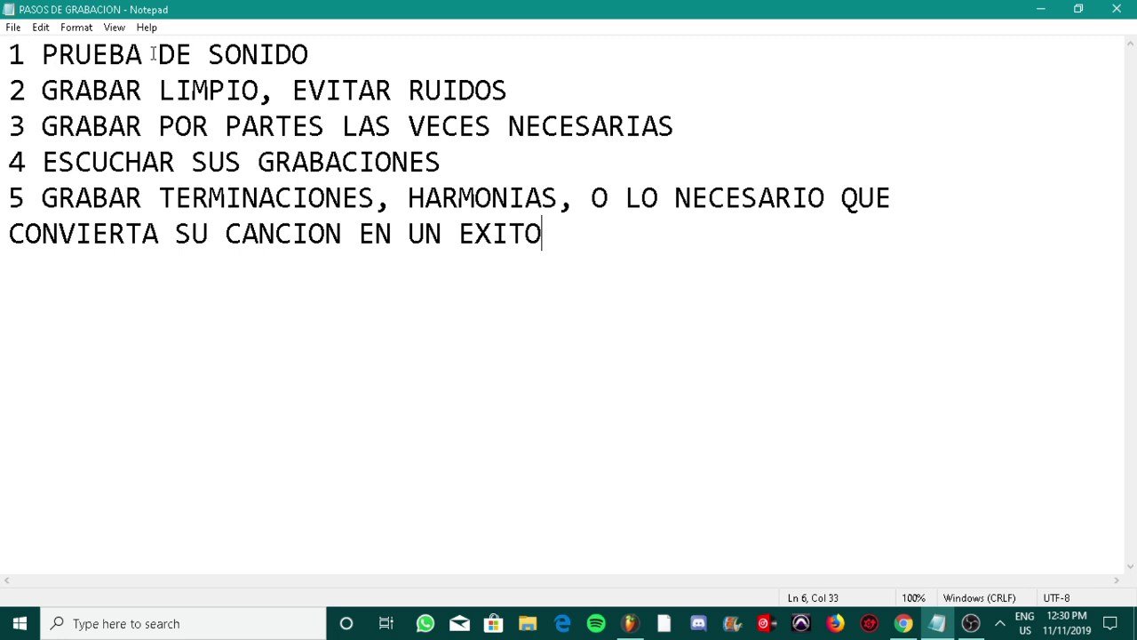
left_click(630, 623)
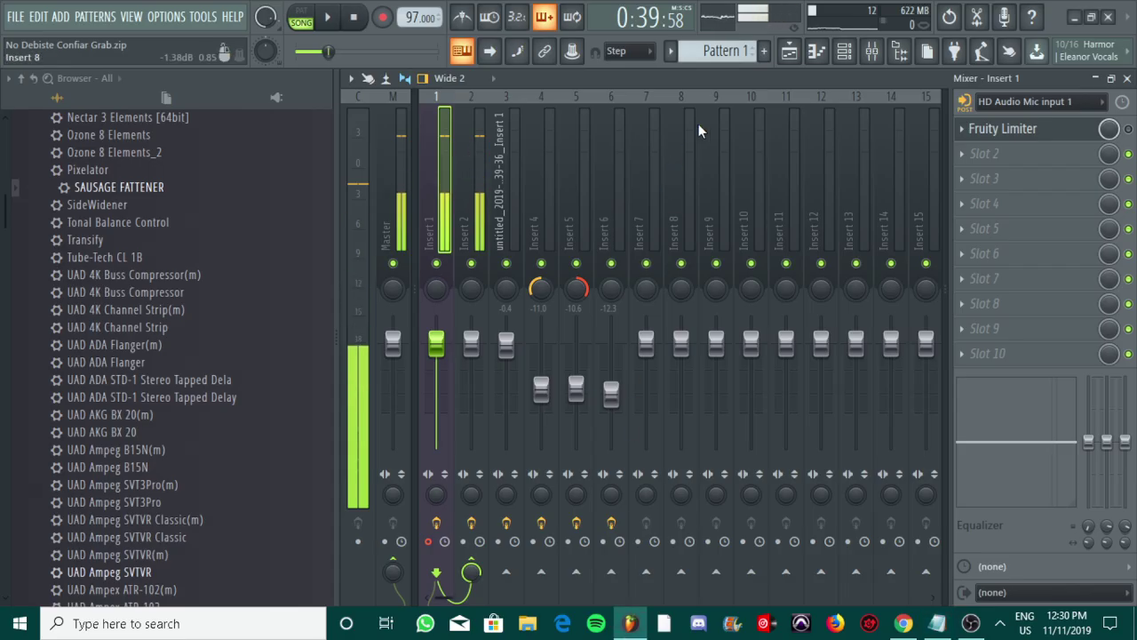
- Mute playlist tracks 2 to 6 and play the song from about bar 23
left_click(803, 50)
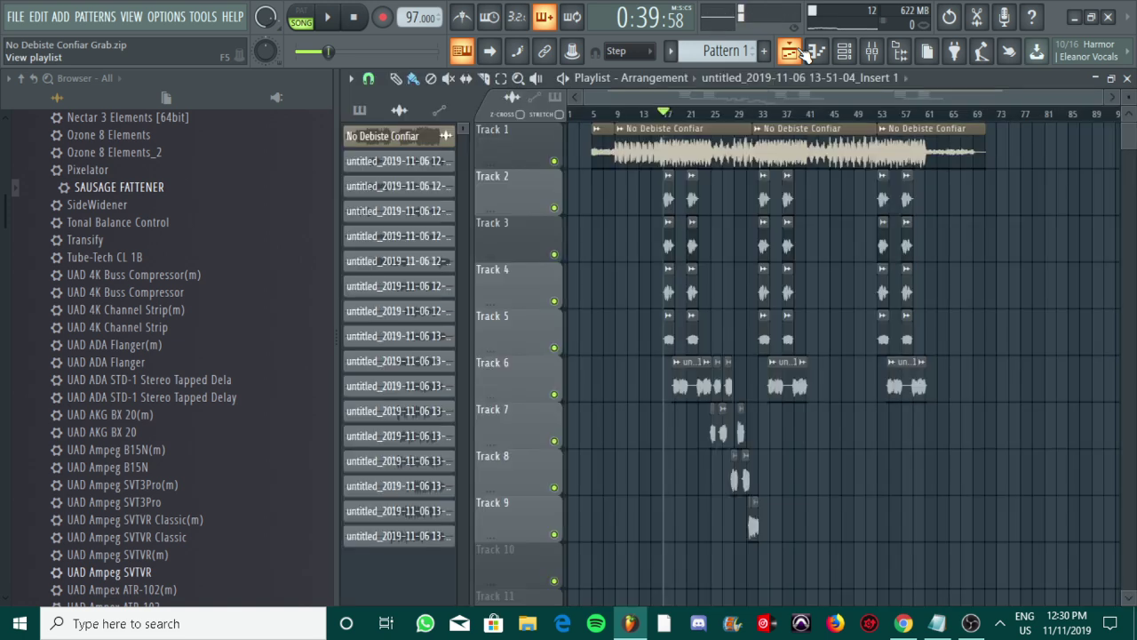
left_click_drag(553, 209, 571, 397)
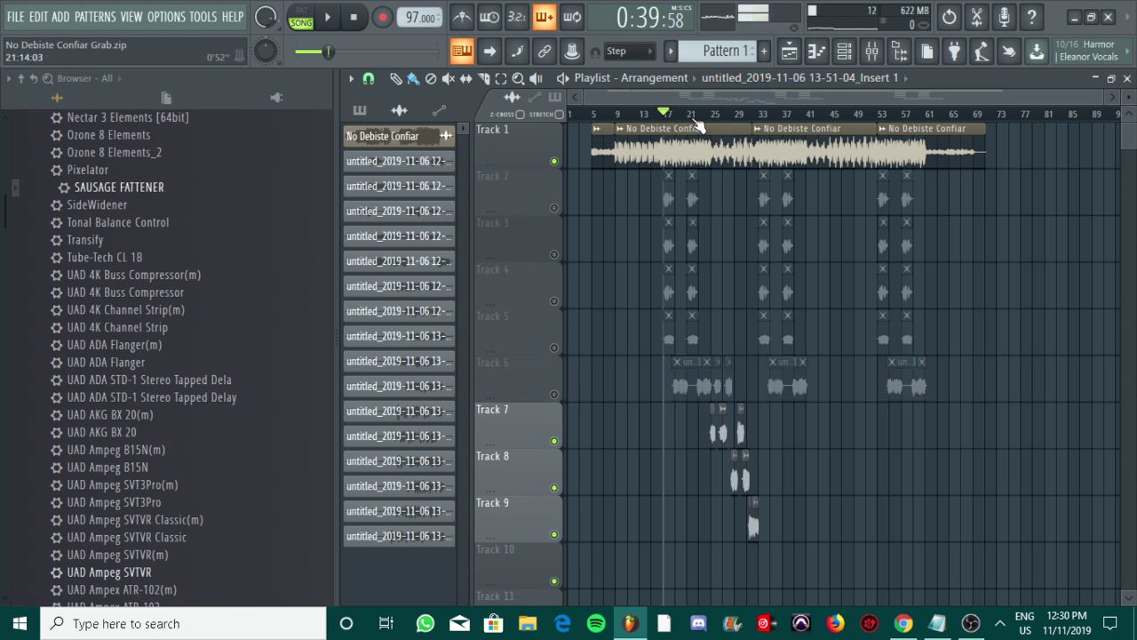
left_click(653, 113)
left_click_drag(667, 118, 707, 123)
key("space")
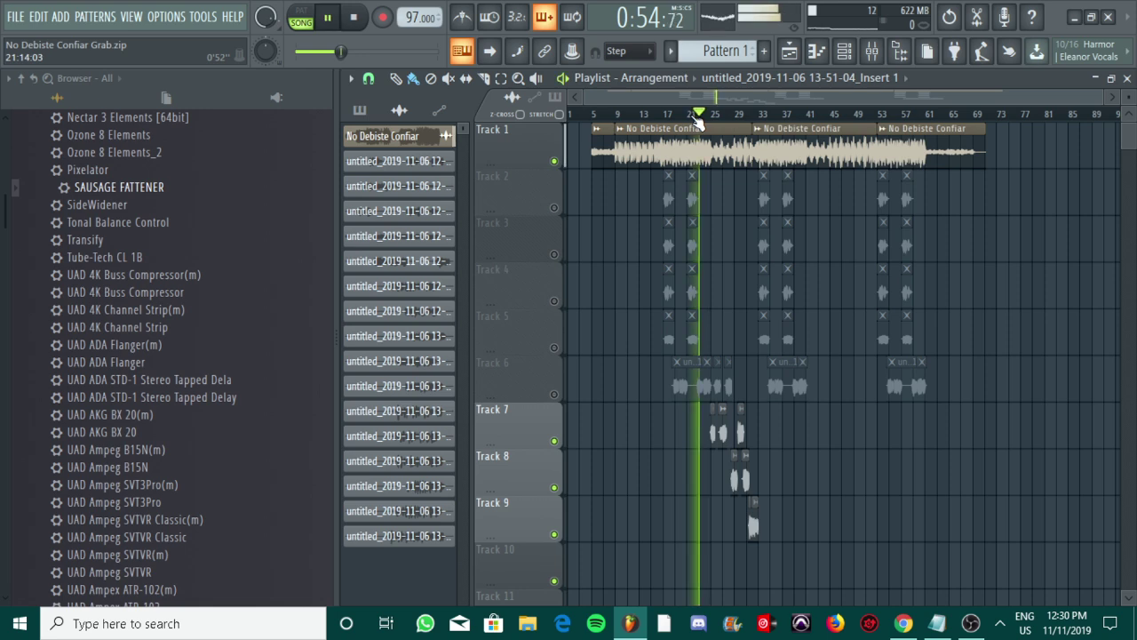
- Mute playlist tracks 7 to 9 as well and stop playback
left_click(555, 442)
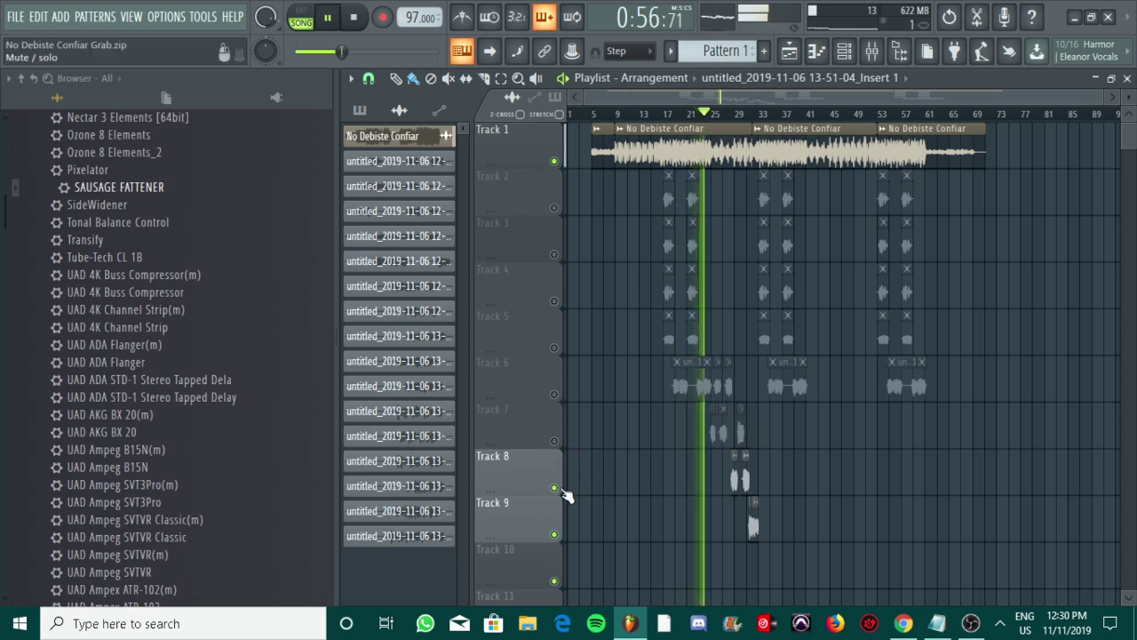
left_click(555, 487)
left_click(555, 534)
key("space")
- Enable Auto-Tune VST and Fruity Reeverb 2 on mixer insert 2, and reselect insert 1
left_click(872, 53)
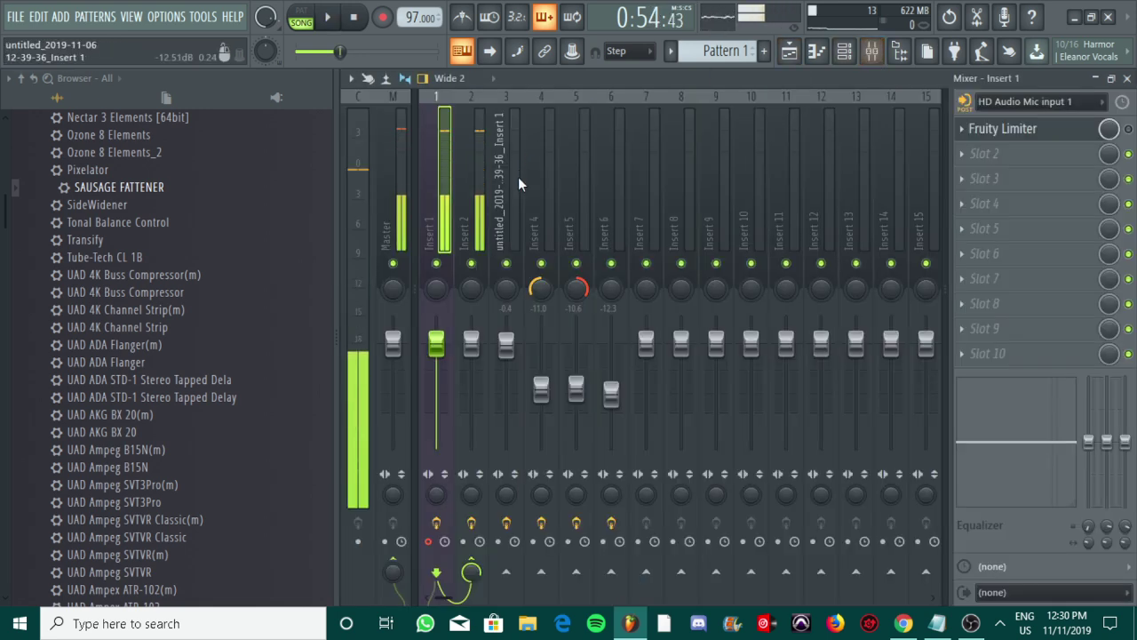
left_click(522, 181)
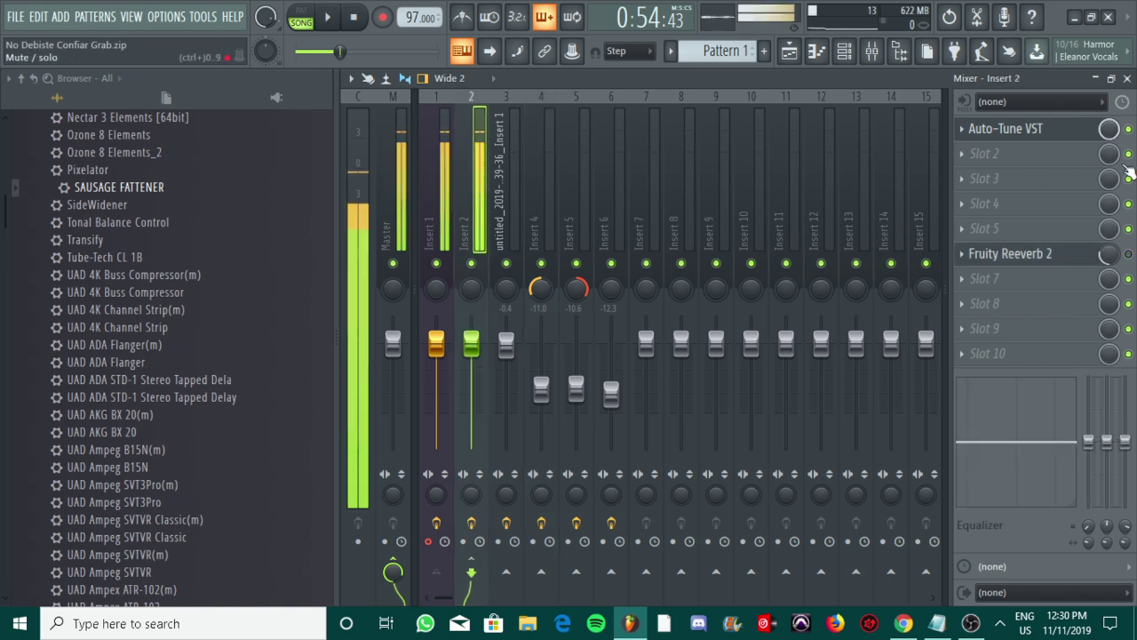
left_click(442, 134)
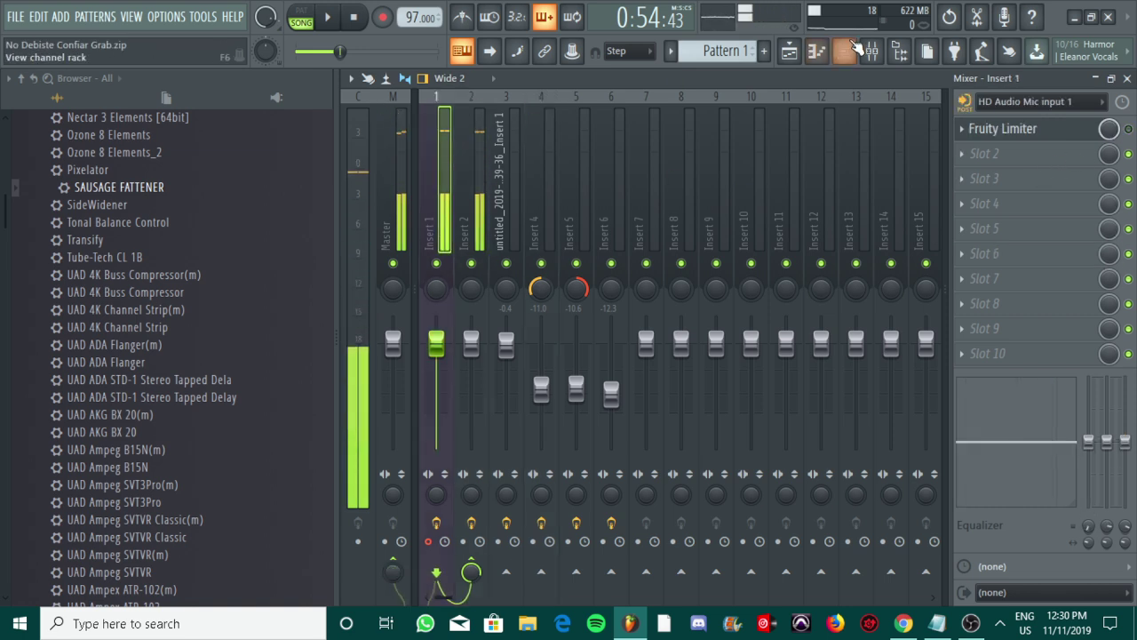
- Record a short microphone take over the beat from about bar 23 onto playlist track 10
left_click(790, 56)
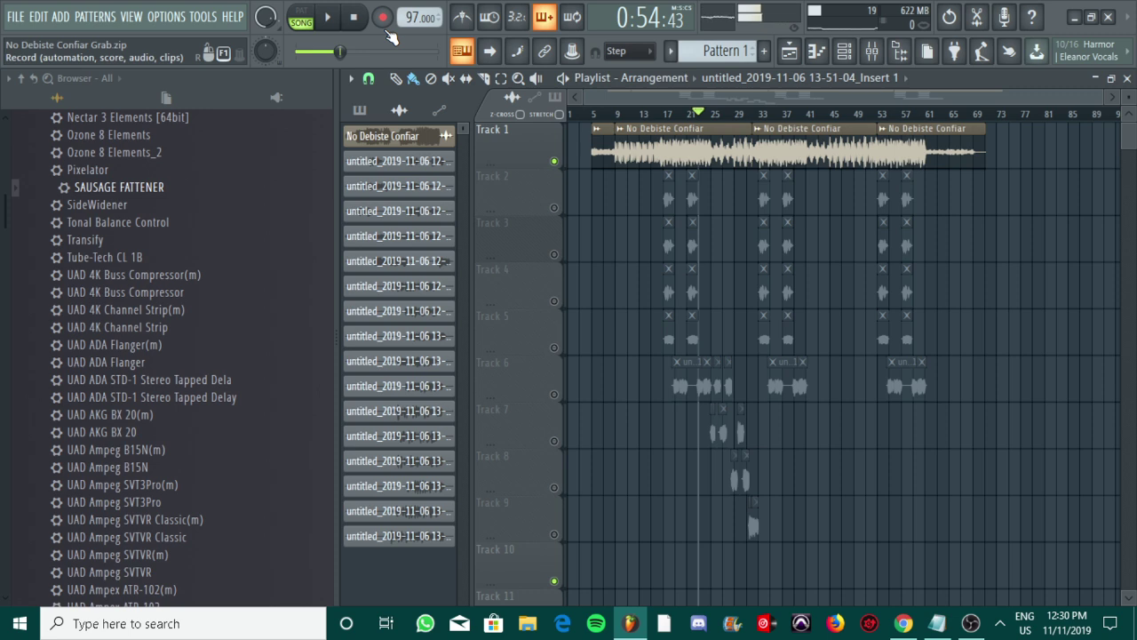
left_click(338, 22)
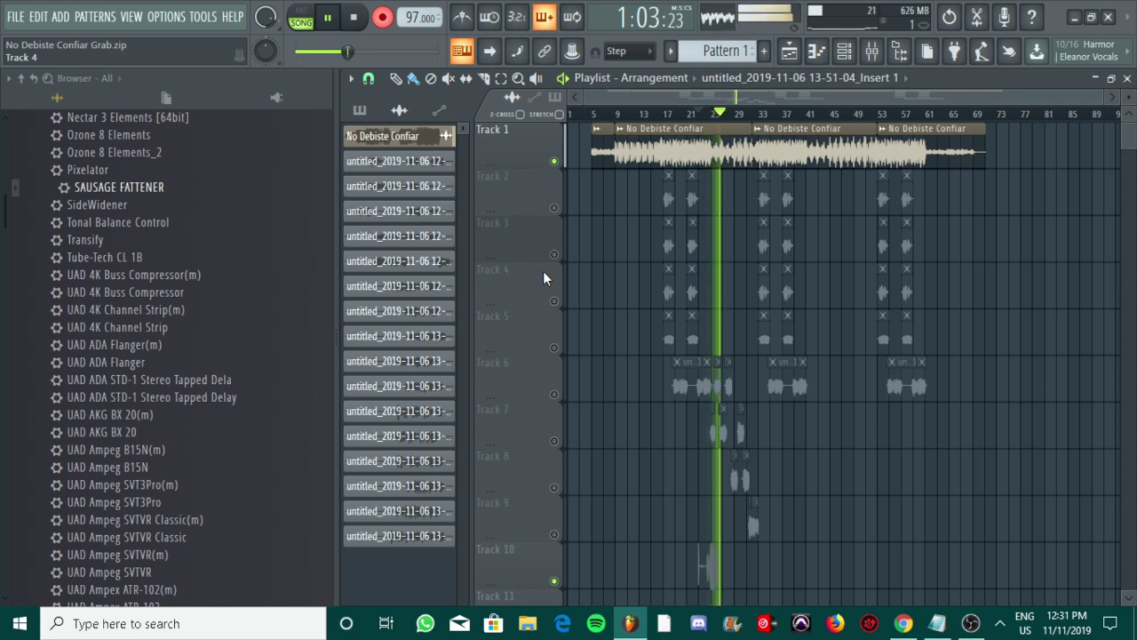
key("space")
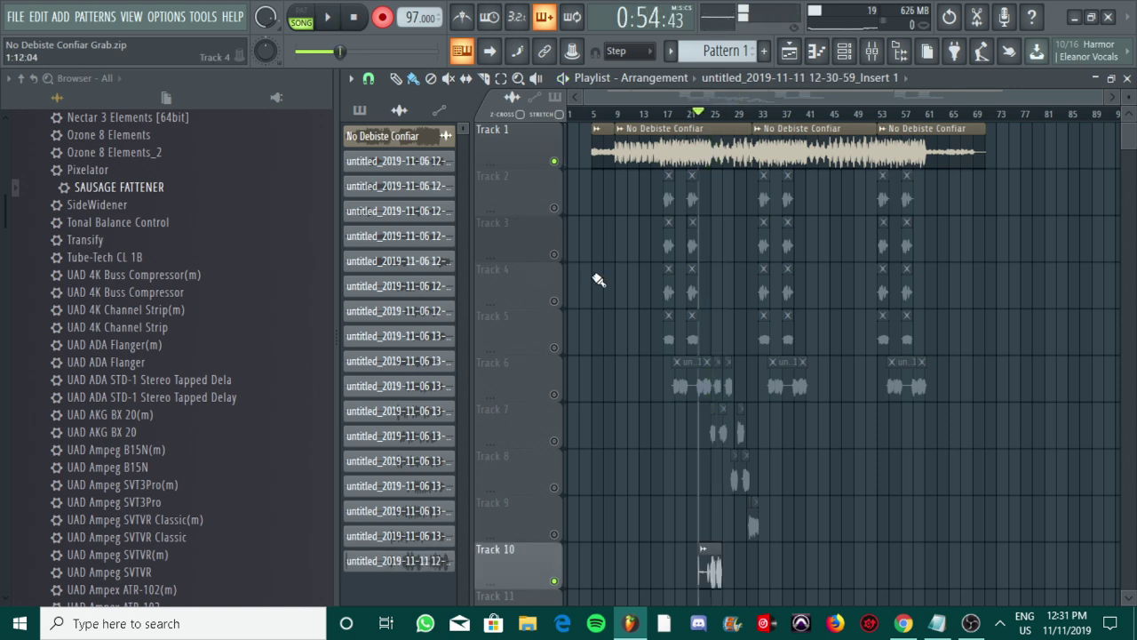
- Inspect the Fruity Limiter on mixer insert 1 and delete it from slot 1
left_click(872, 51)
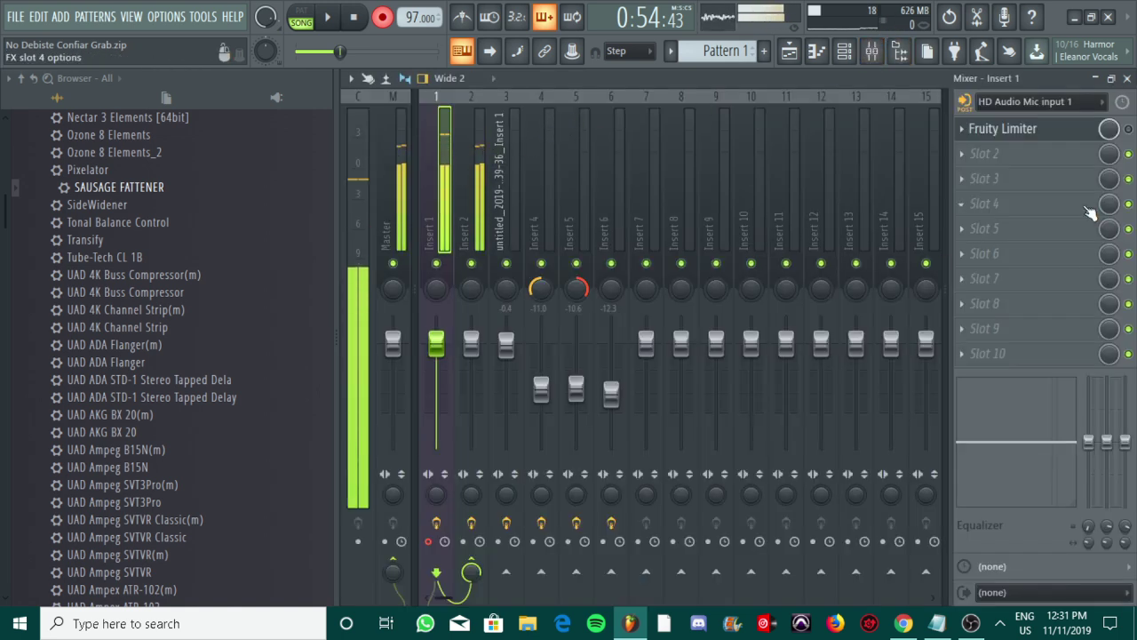
left_click(1080, 131)
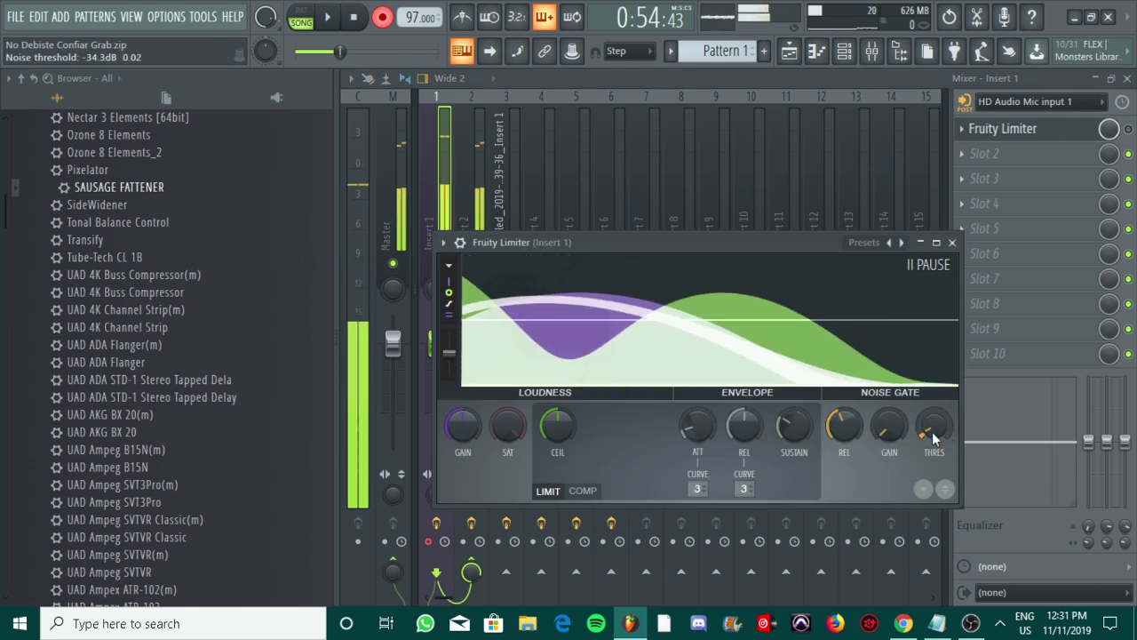
left_click(961, 129)
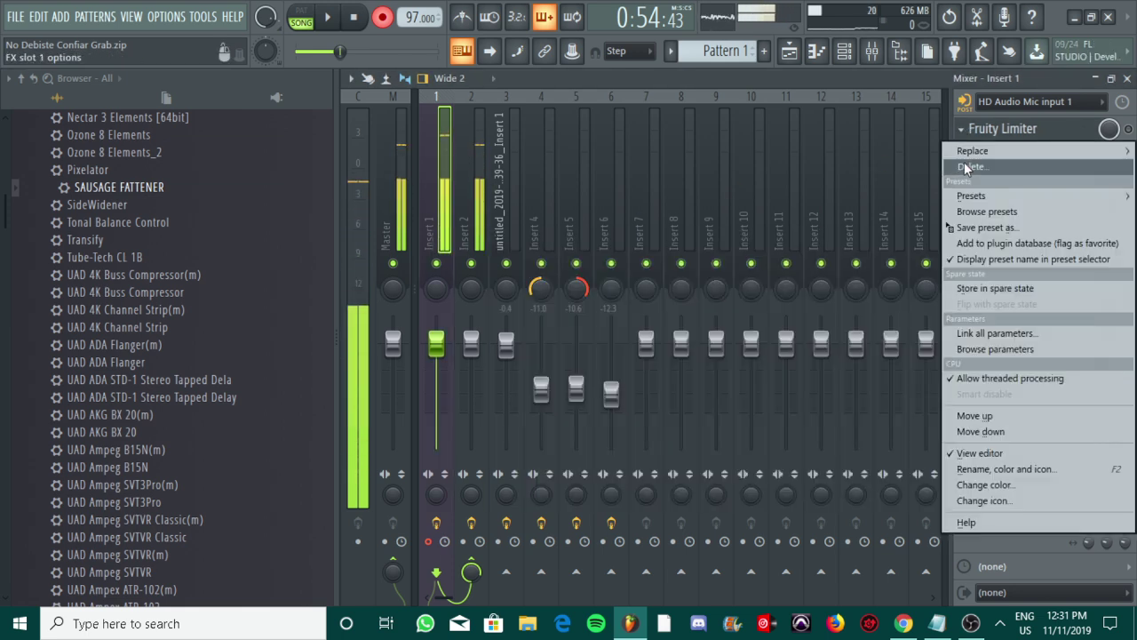
left_click(969, 164)
left_click(650, 366)
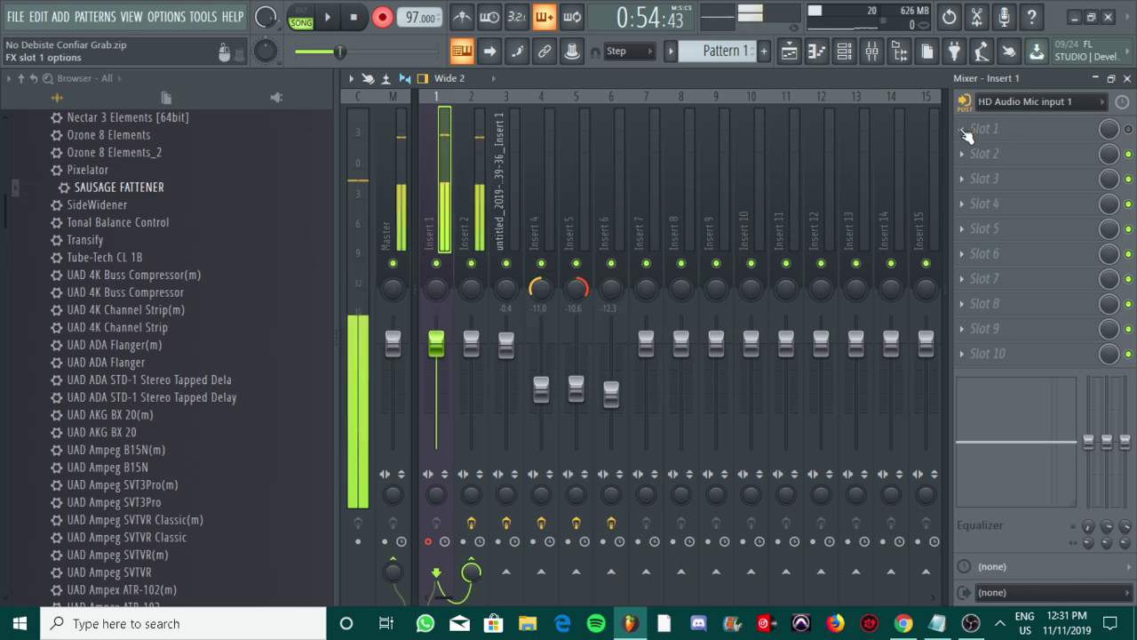
- Load a fresh Fruity Limiter in slot 1 of insert 1, enable it, and open its editor
left_click(987, 128)
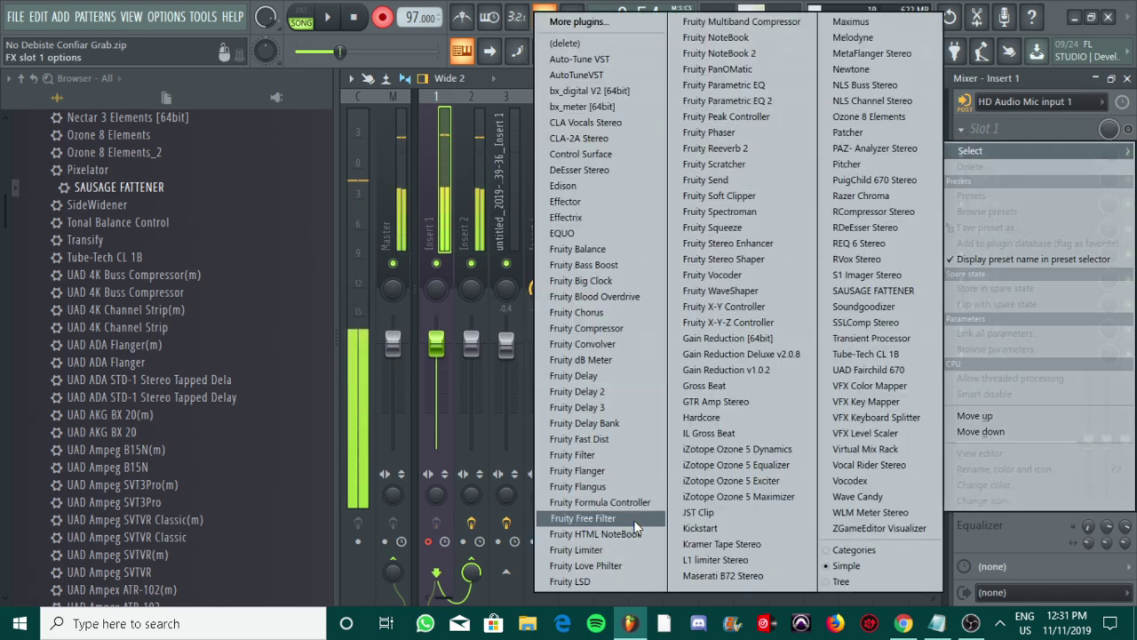
left_click(627, 551)
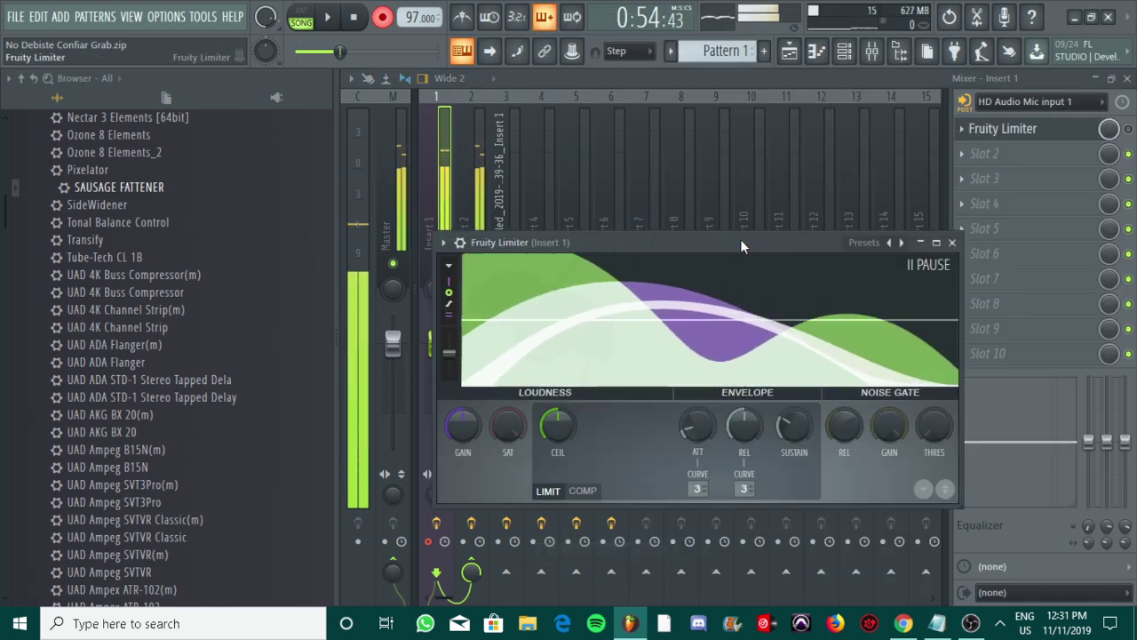
left_click(1099, 134)
left_click(1030, 131)
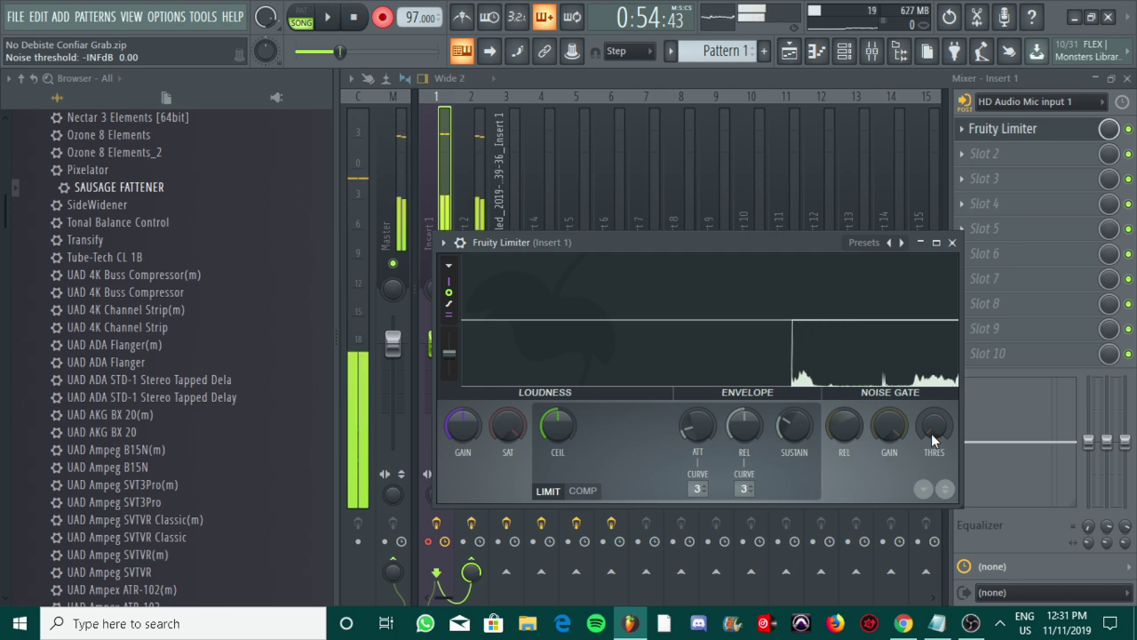
- Bypass the effects on insert 2 and adjust the noise gate release, gain and threshold in insert 1's Fruity Limiter
left_click(474, 133)
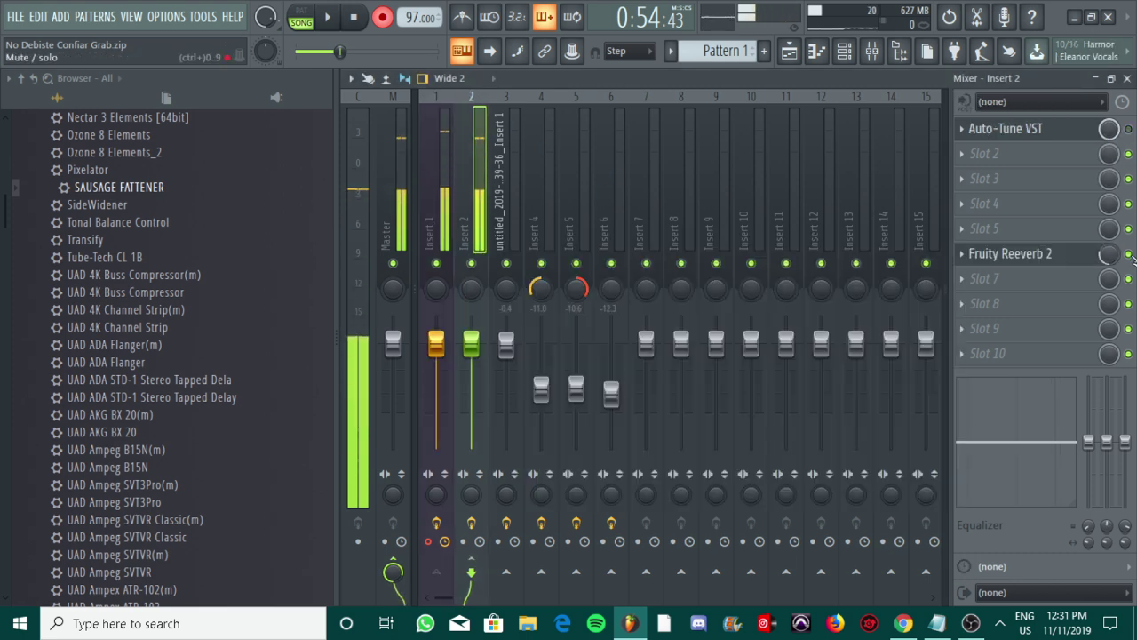
left_click(442, 160)
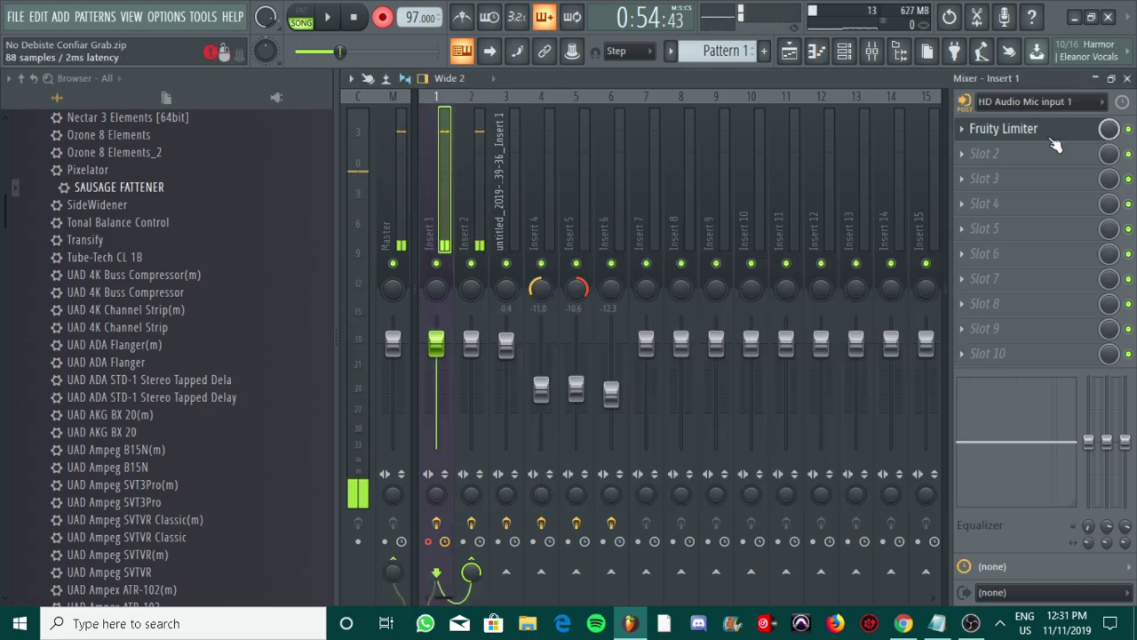
left_click(1098, 129)
left_click_drag(934, 427, 885, 542)
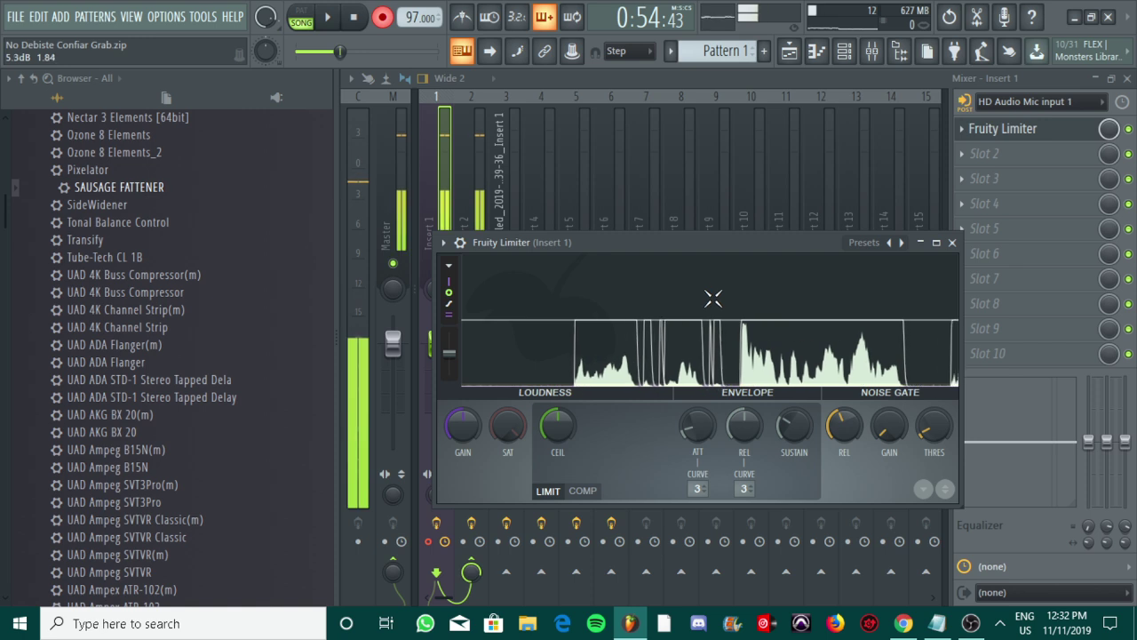
left_click_drag(757, 247, 720, 255)
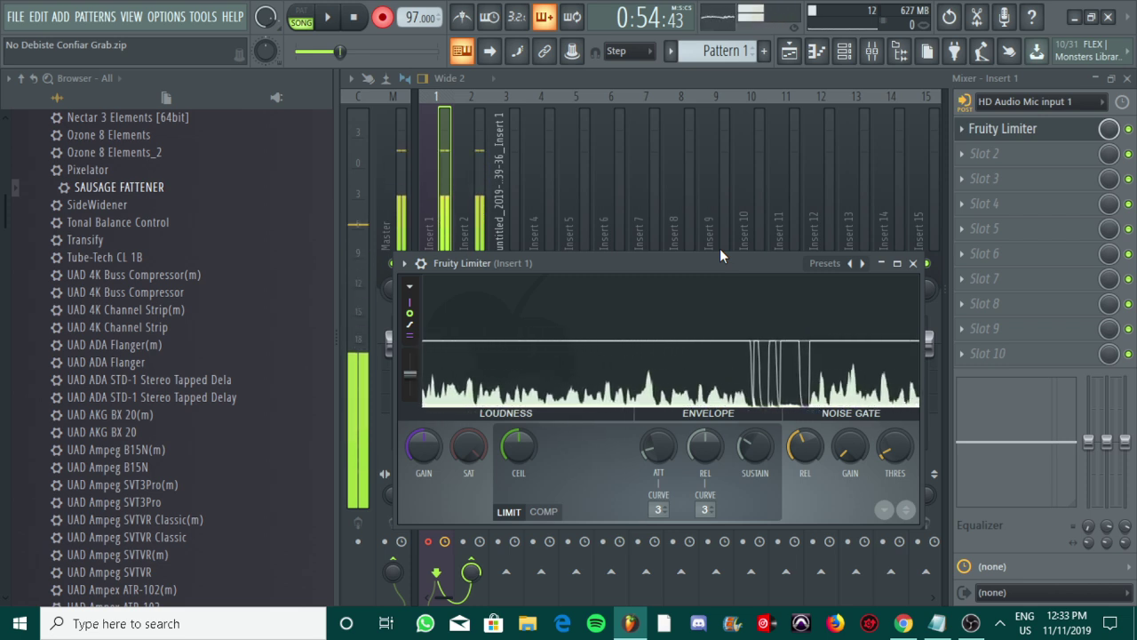
- Turn Auto-Tune VST and Fruity Reeverb 2 back on for insert 2, and consult the recording-steps note in Notepad
left_click(470, 129)
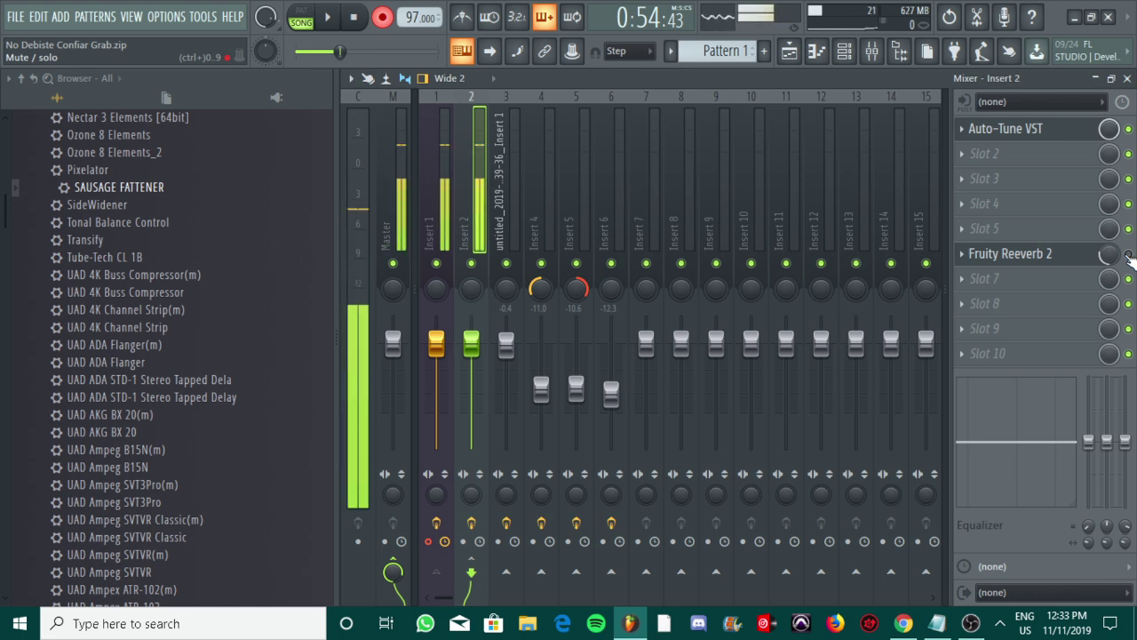
key("alt+Tab")
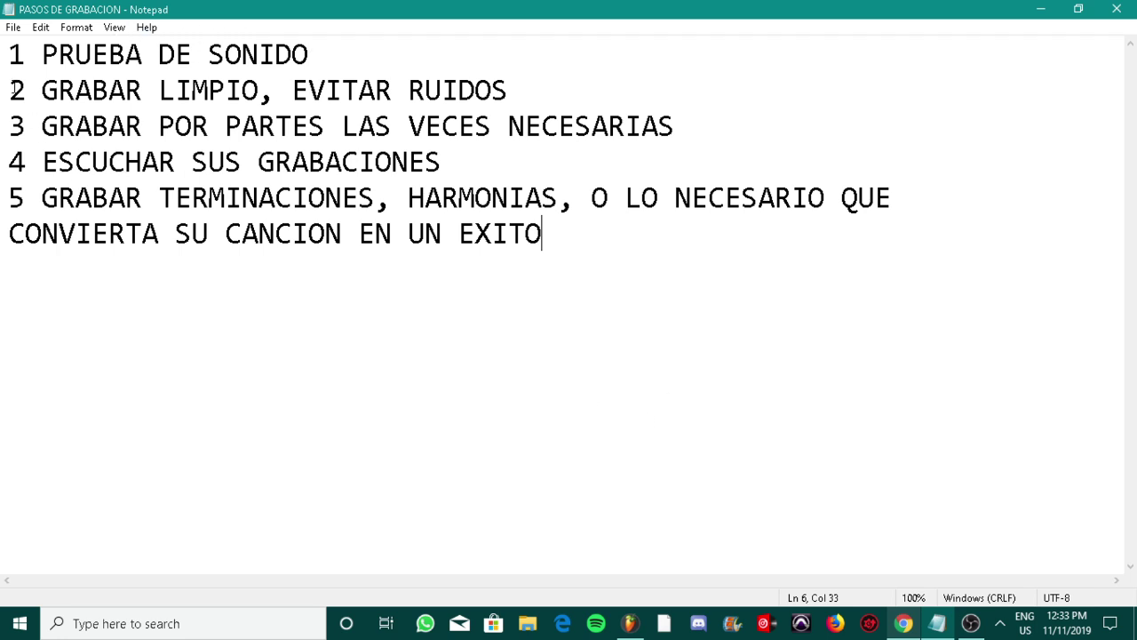
left_click(630, 623)
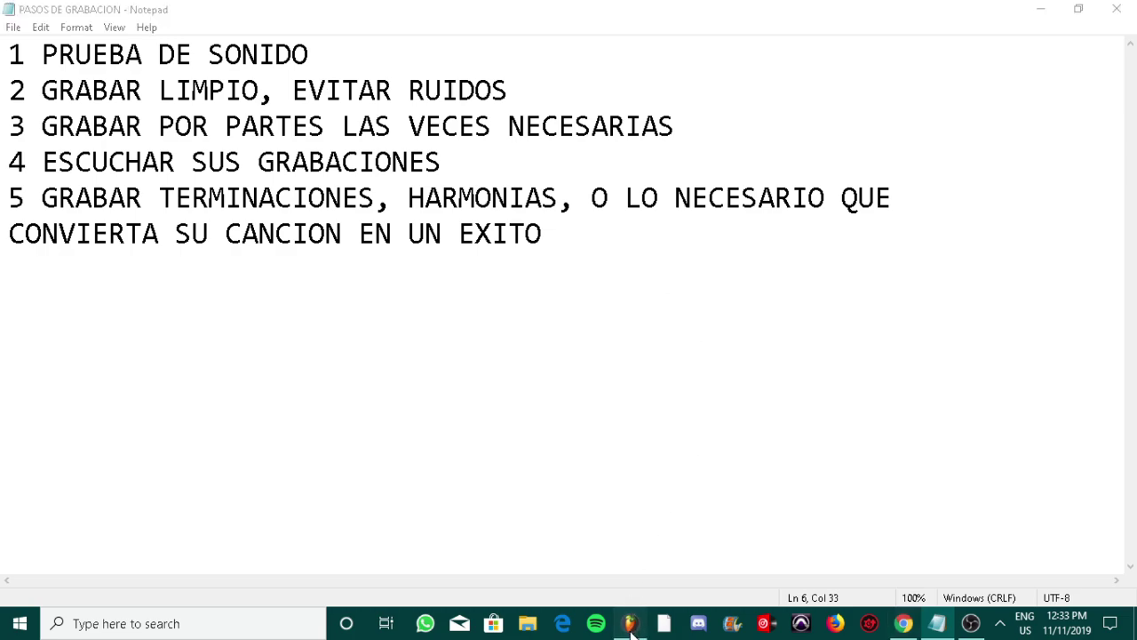
left_click(441, 170)
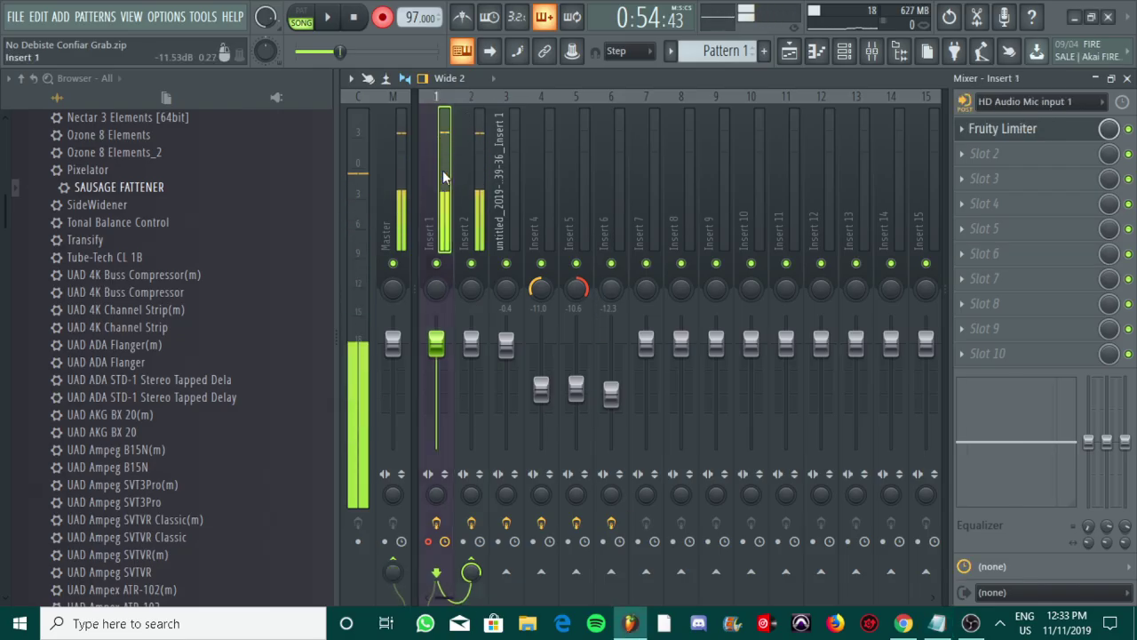
left_click(459, 168)
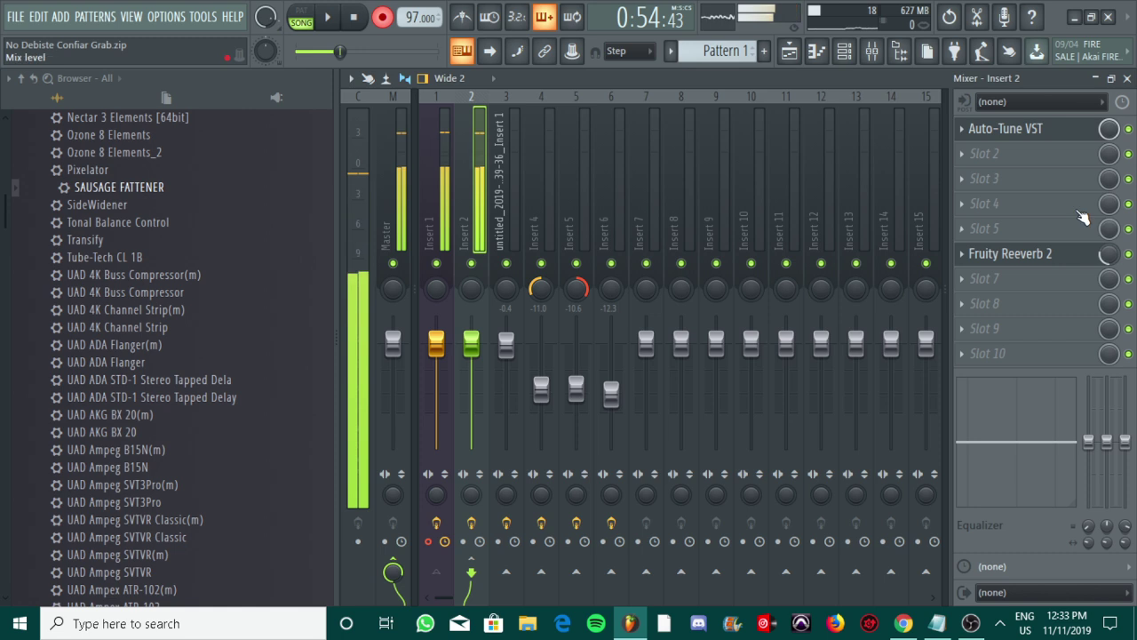
- Record a new vocal take over the beat in the playlist and mute the earlier take on track 10
left_click(789, 52)
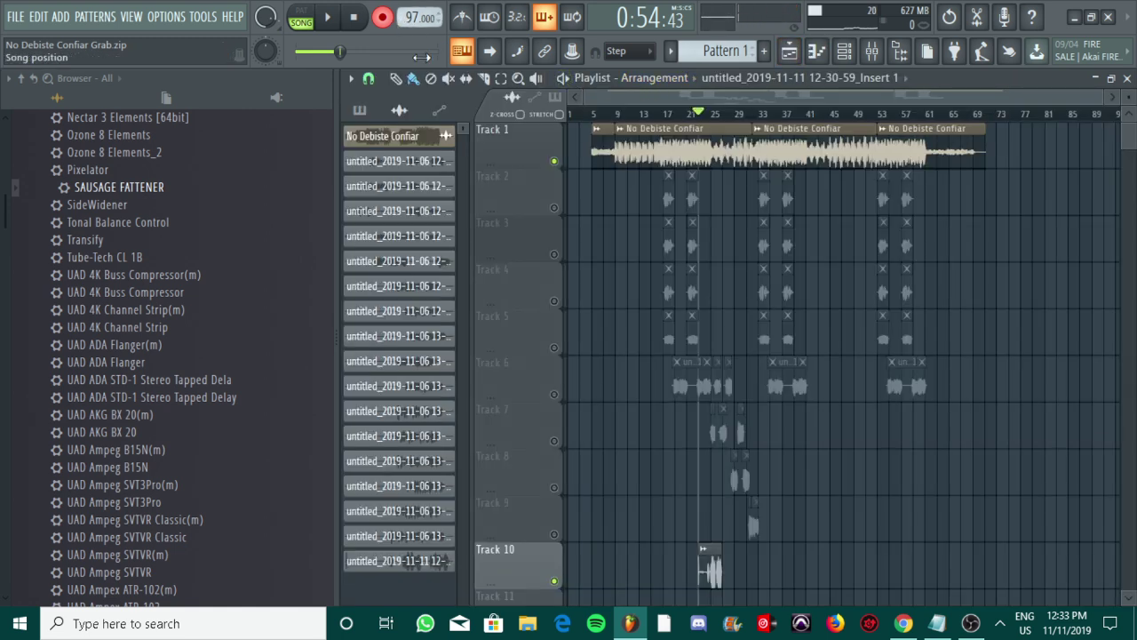
key("space")
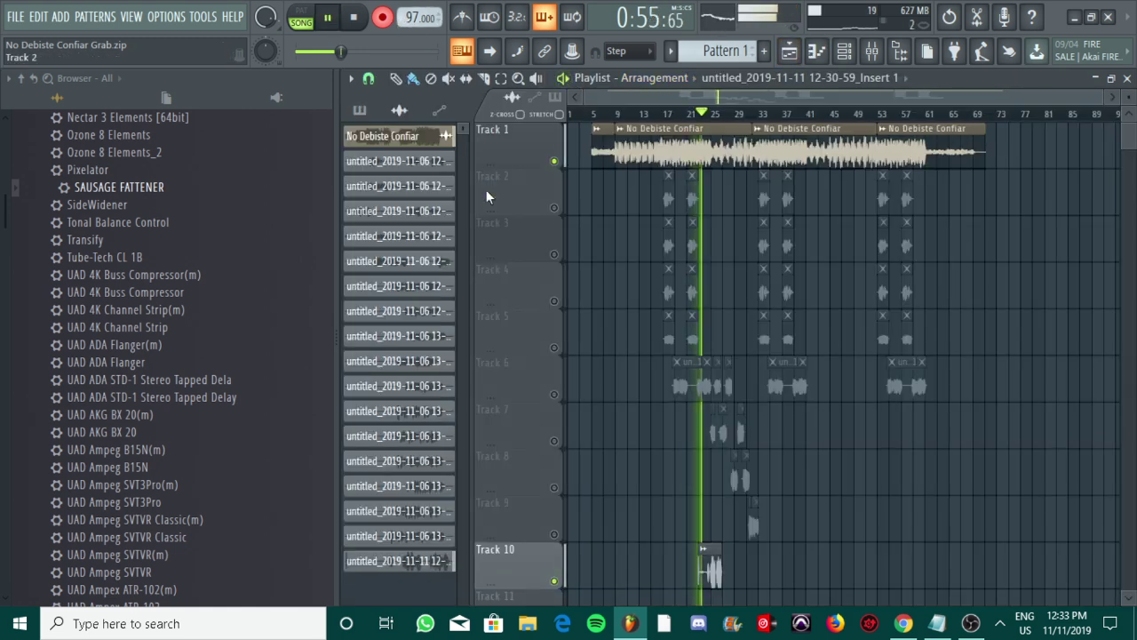
left_click(555, 581)
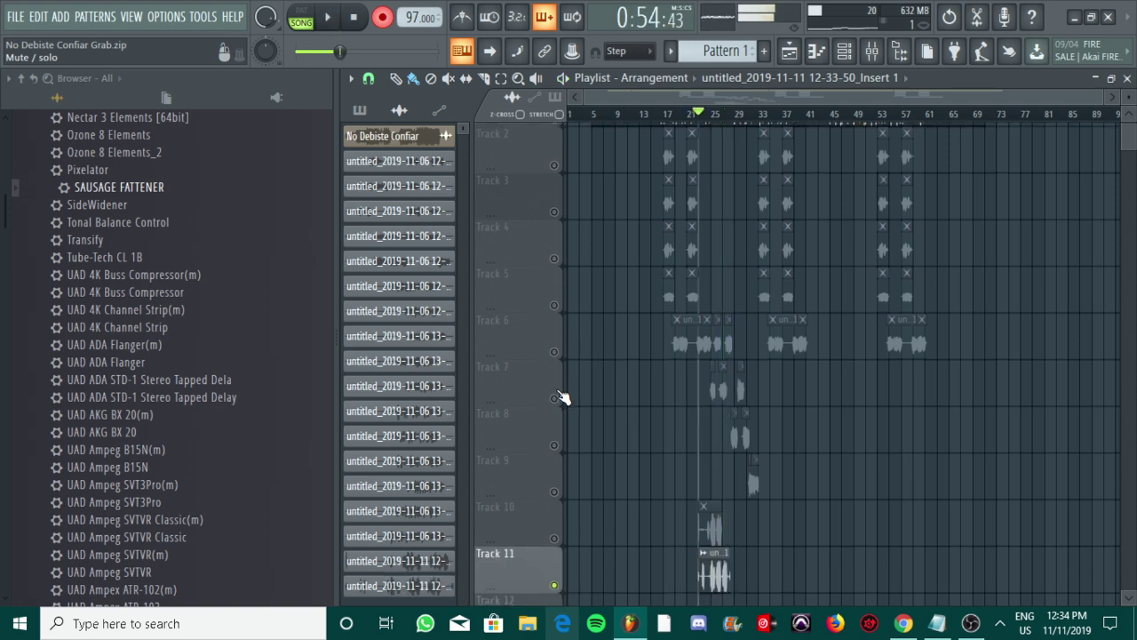
- Route the channel of the new take on track 11 to mixer insert 3, which carries Auto-Tune VST and Fruity Reeverb 2
double_click(716, 569)
left_click(872, 51)
left_click(496, 221)
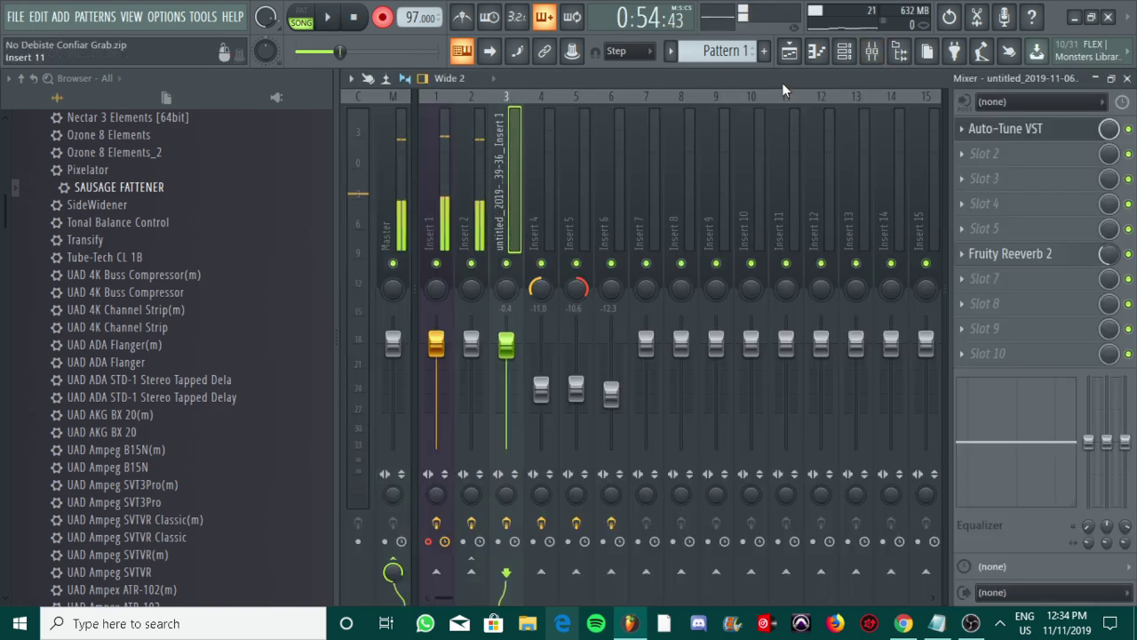
left_click(788, 52)
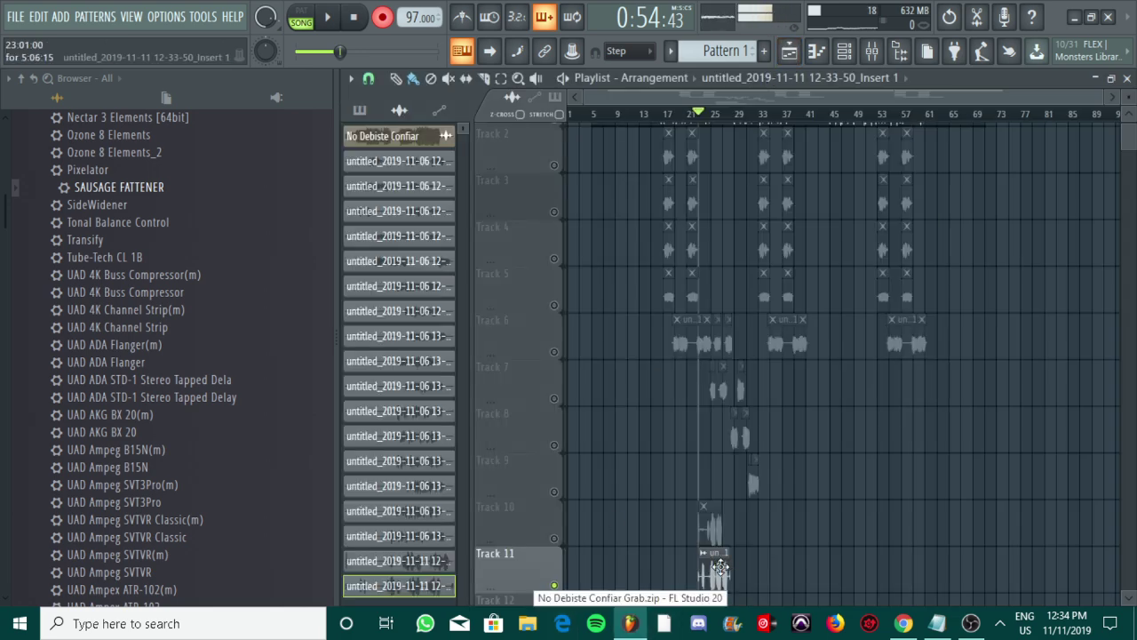
double_click(718, 553)
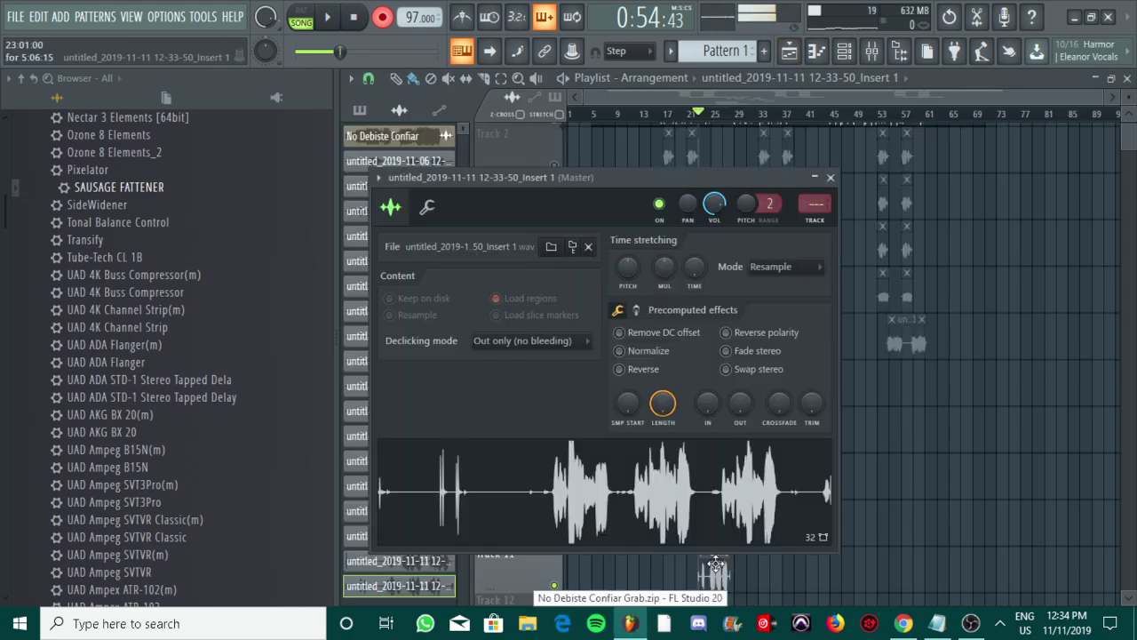
left_click(873, 46)
left_click(641, 180)
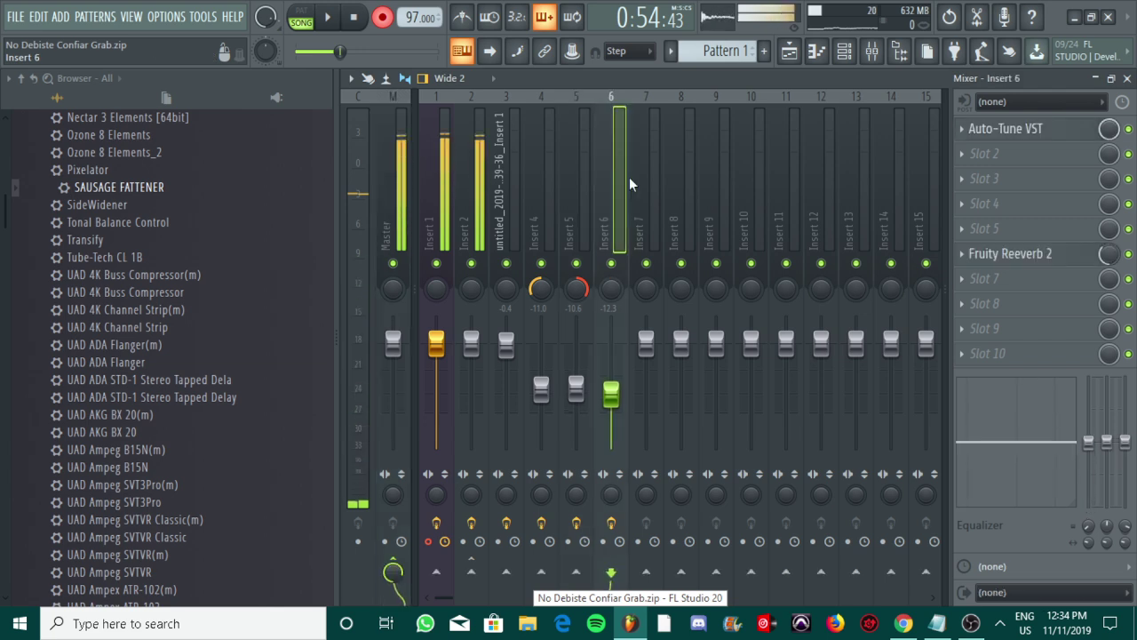
left_click(586, 186)
left_click(603, 189)
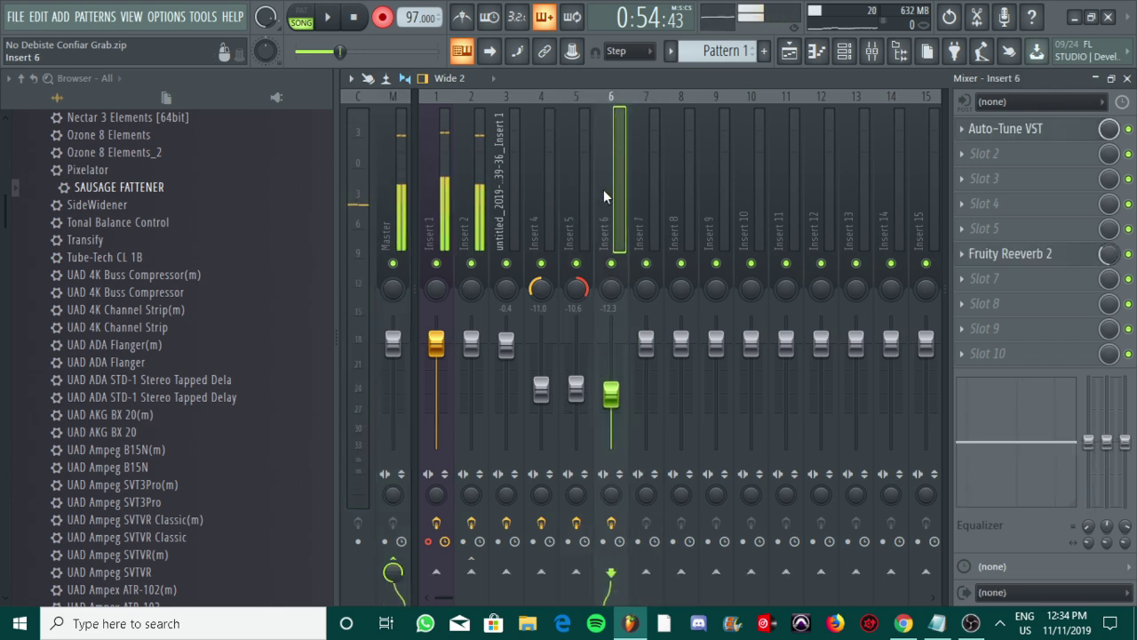
left_click(498, 189)
right_click(498, 189)
mouse_move(622, 241)
left_click(762, 241)
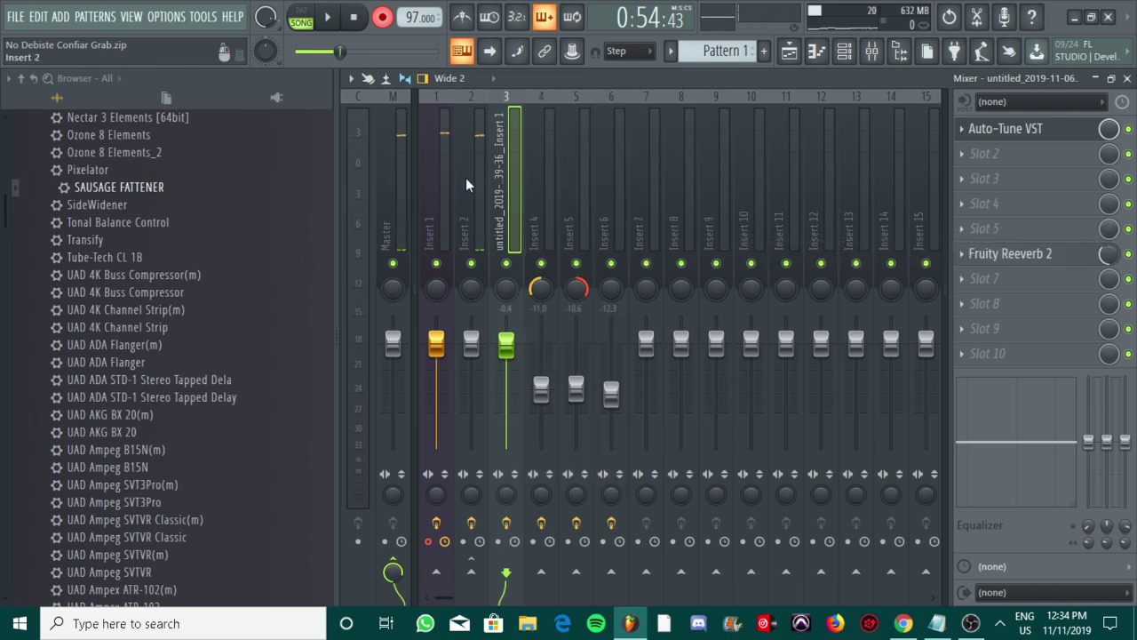
- Mute mixer inserts 1 and 2 and play back the new take on track 11
left_click(471, 263)
left_click(436, 263)
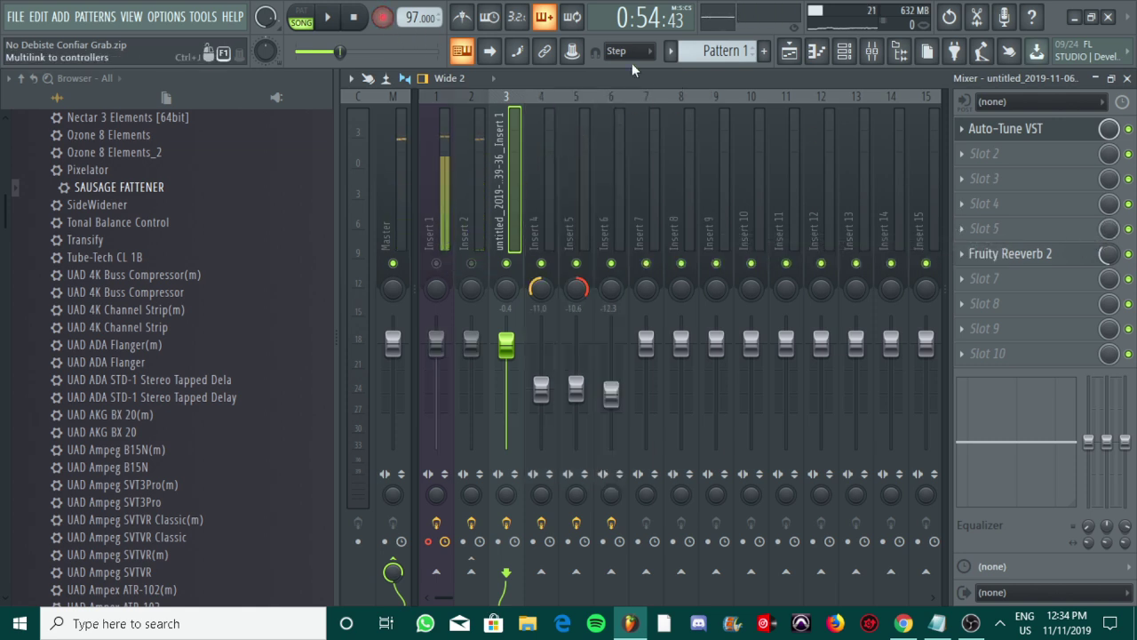
left_click(800, 51)
key("space")
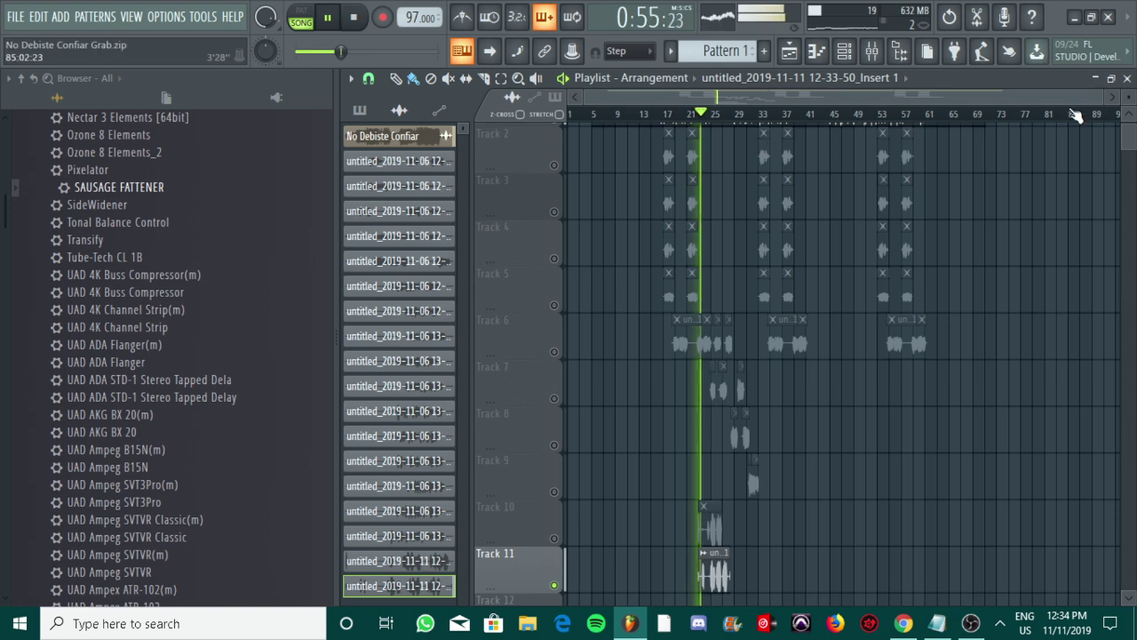
- Trim the track 11 clip to start at bar 25 and last 2:12:15, and stop playback
left_click_drag(1100, 98, 783, 110)
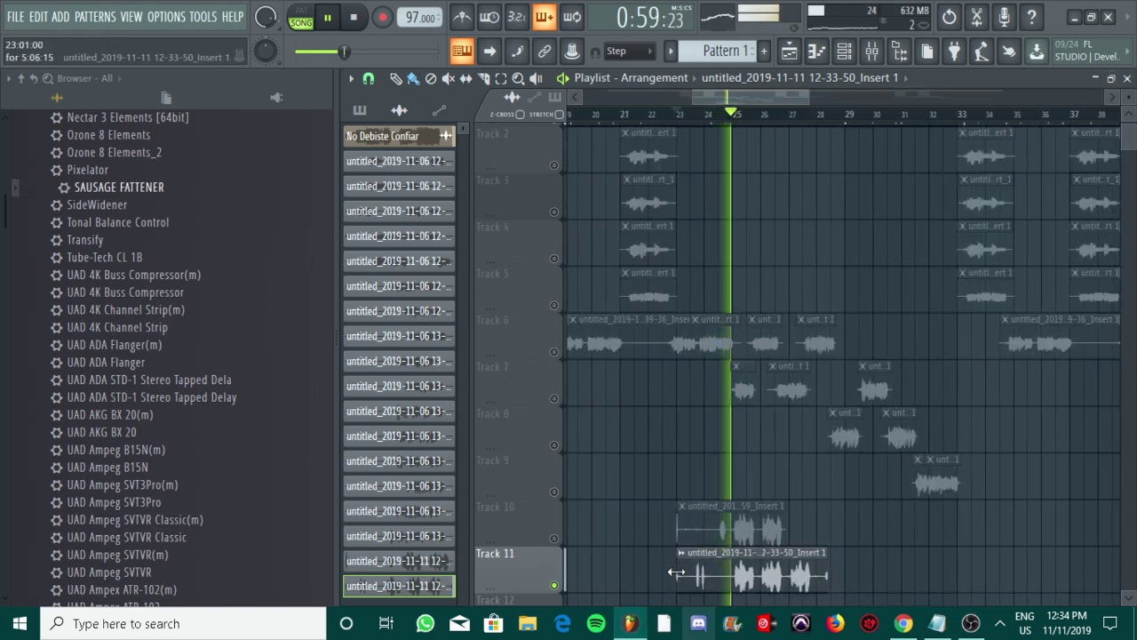
left_click_drag(708, 575, 734, 575)
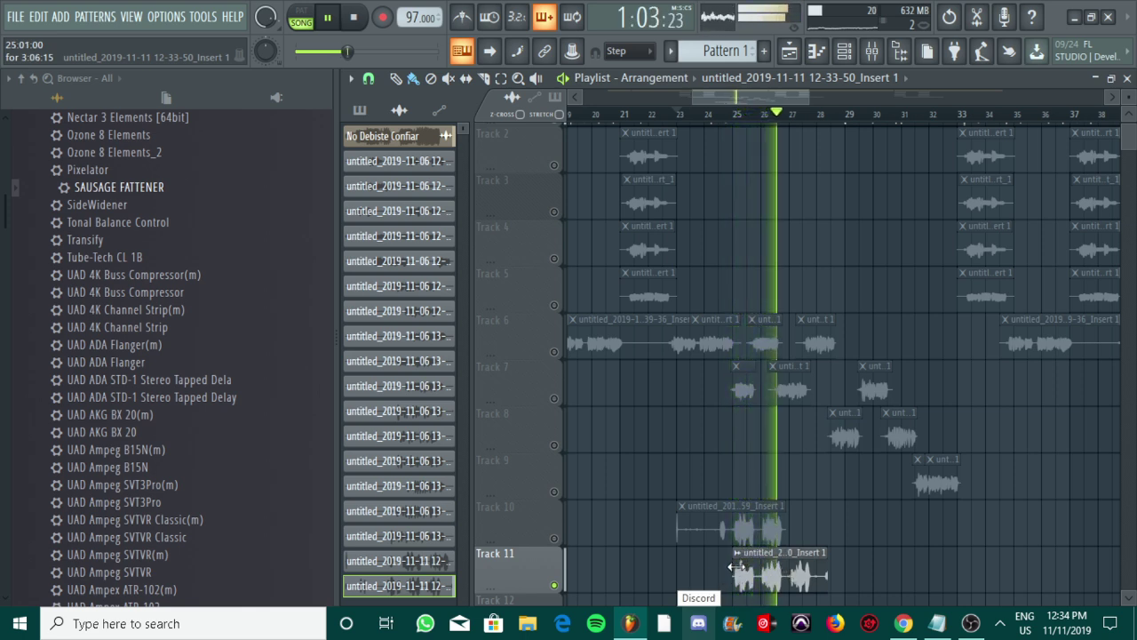
left_click_drag(807, 98, 750, 104)
left_click_drag(990, 573, 957, 572)
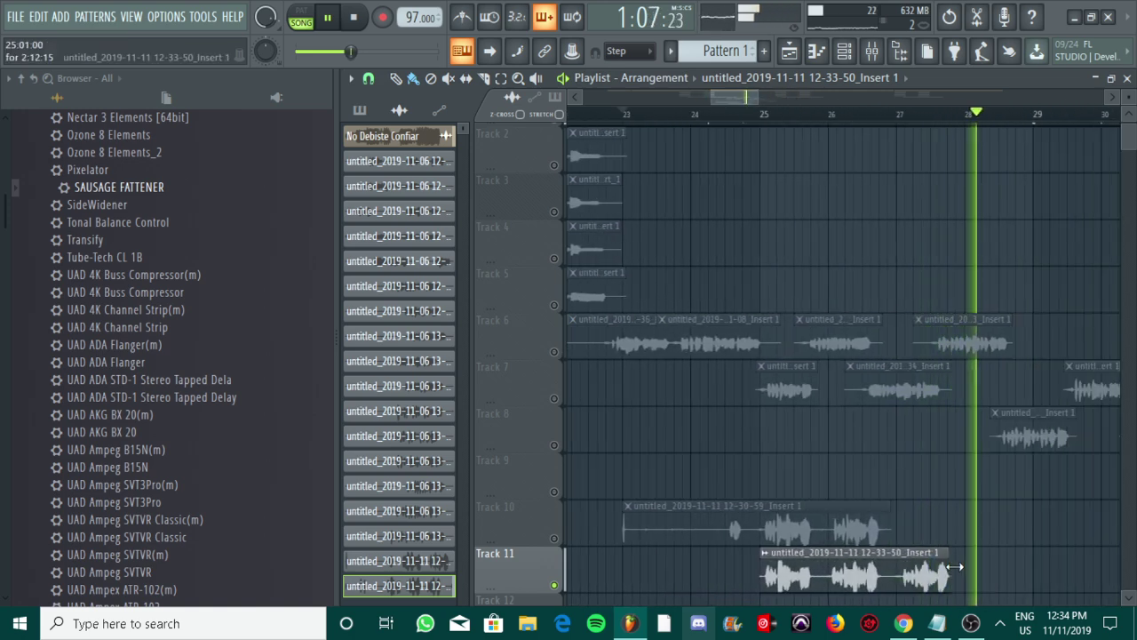
key("space")
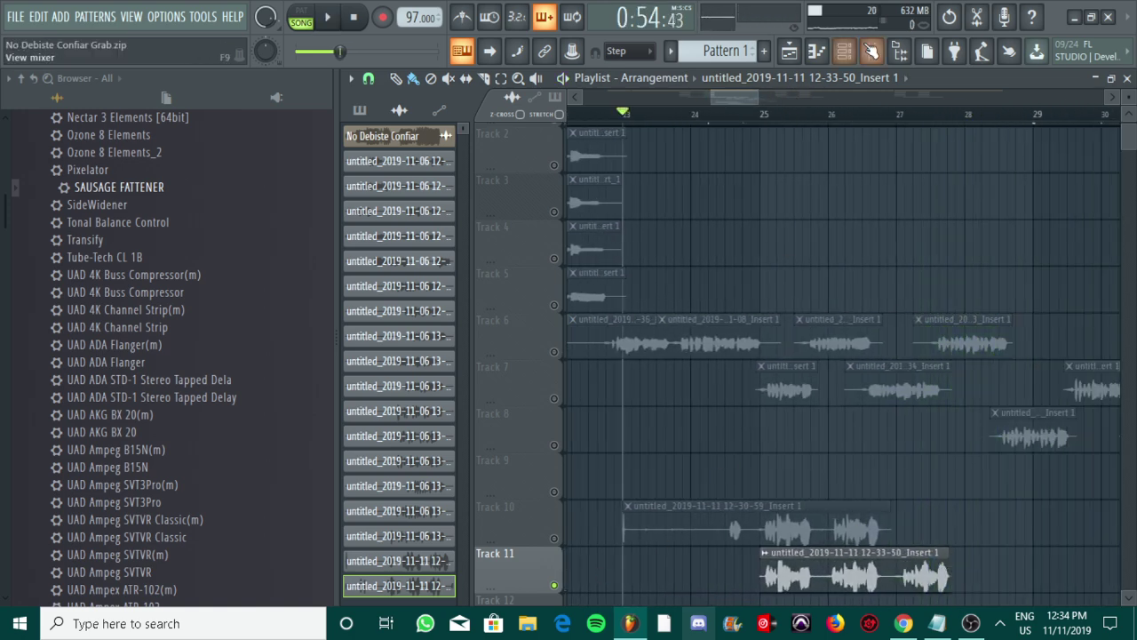
- Enable track 10 in place of track 11 and trim the start of its clip to 24:15:00
left_click(872, 50)
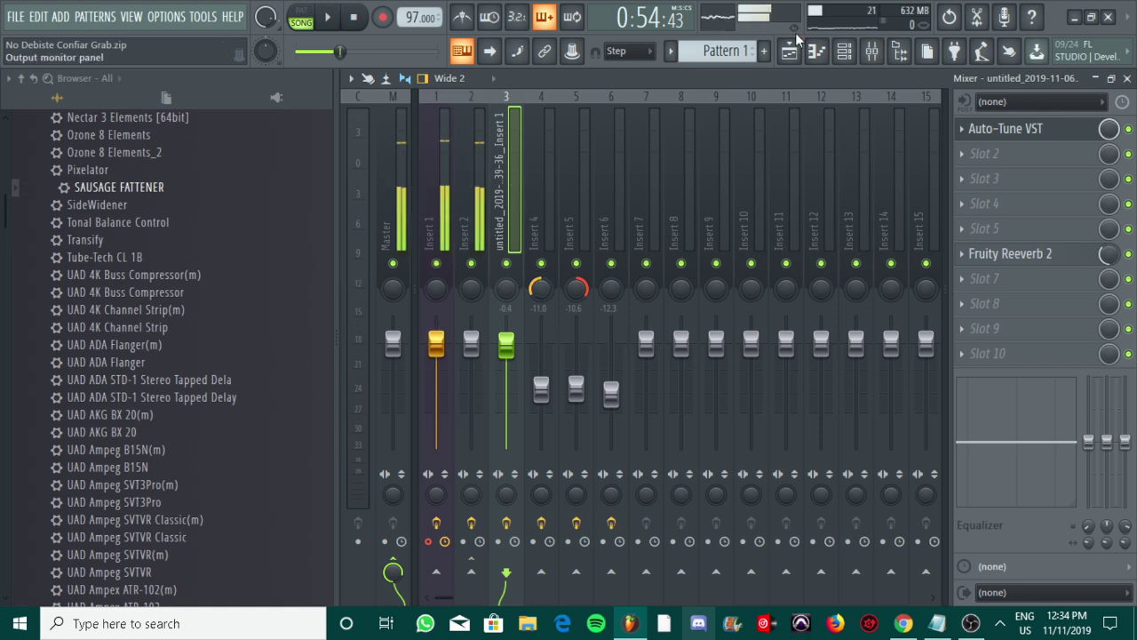
left_click(789, 50)
left_click(766, 116)
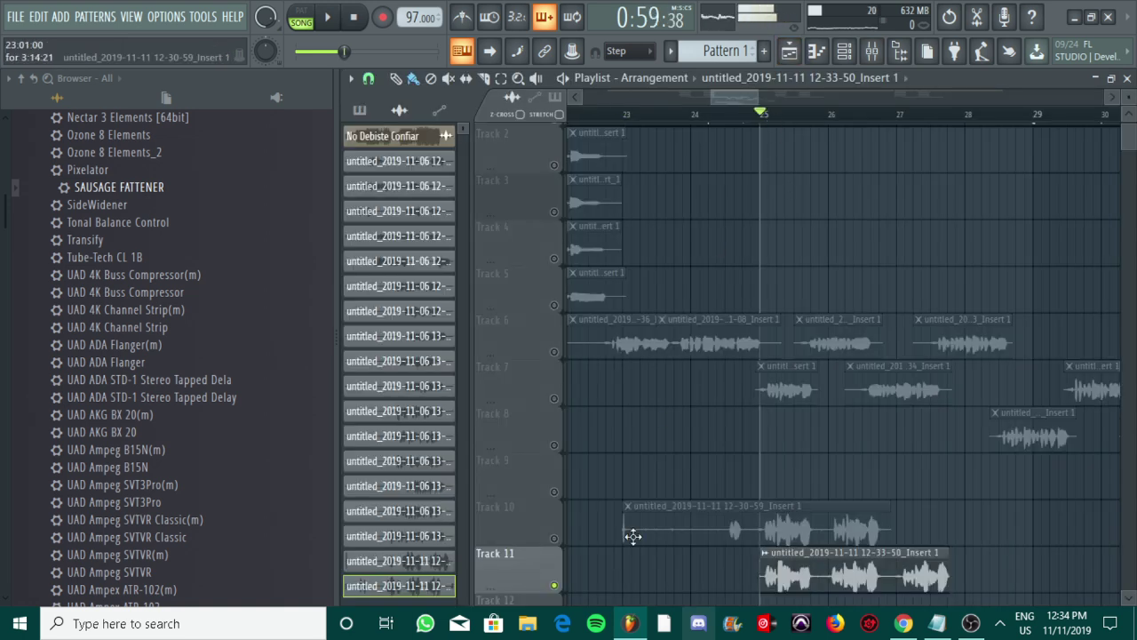
left_click(556, 539)
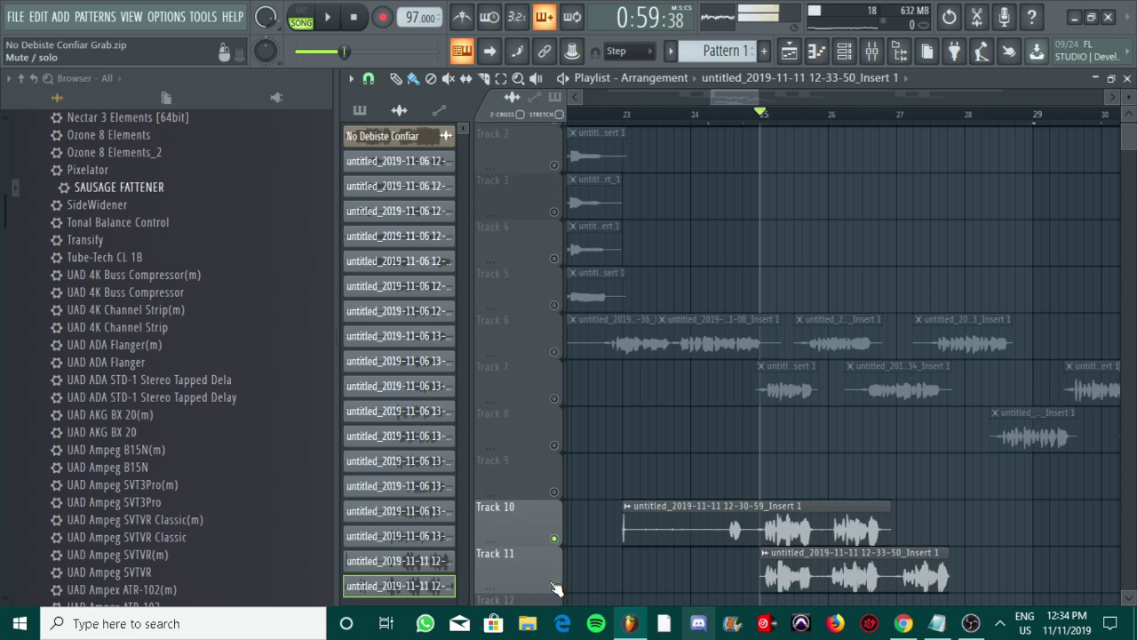
left_click(553, 586)
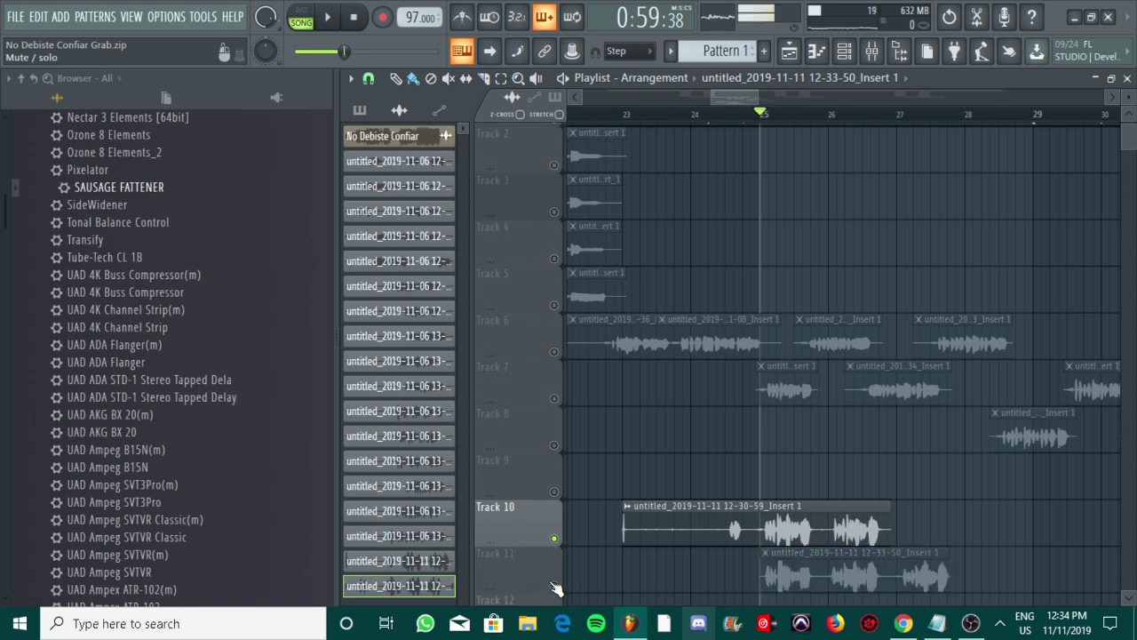
left_click_drag(624, 530, 735, 524)
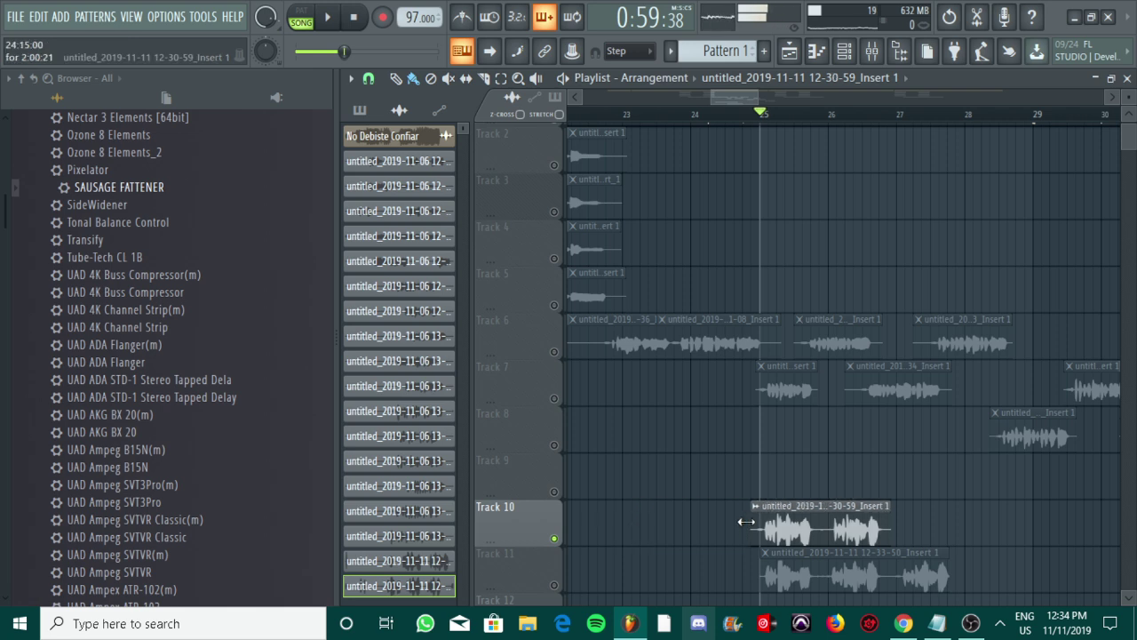
left_click(554, 587)
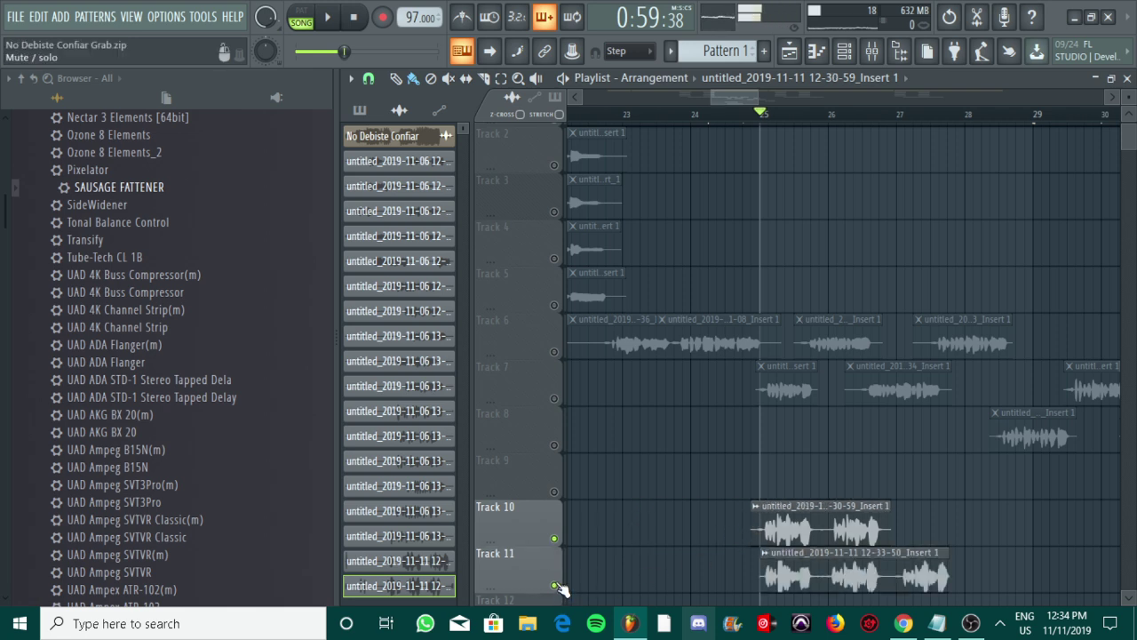
left_click(554, 585)
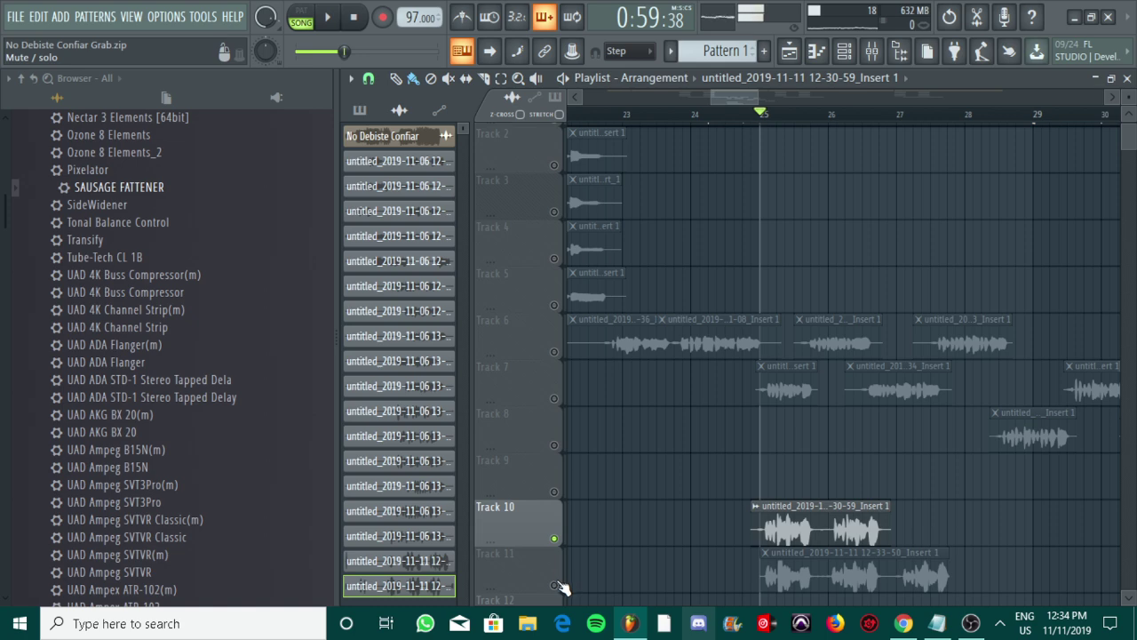
- Route the channel of the track 10 take to mixer insert 3
key("space")
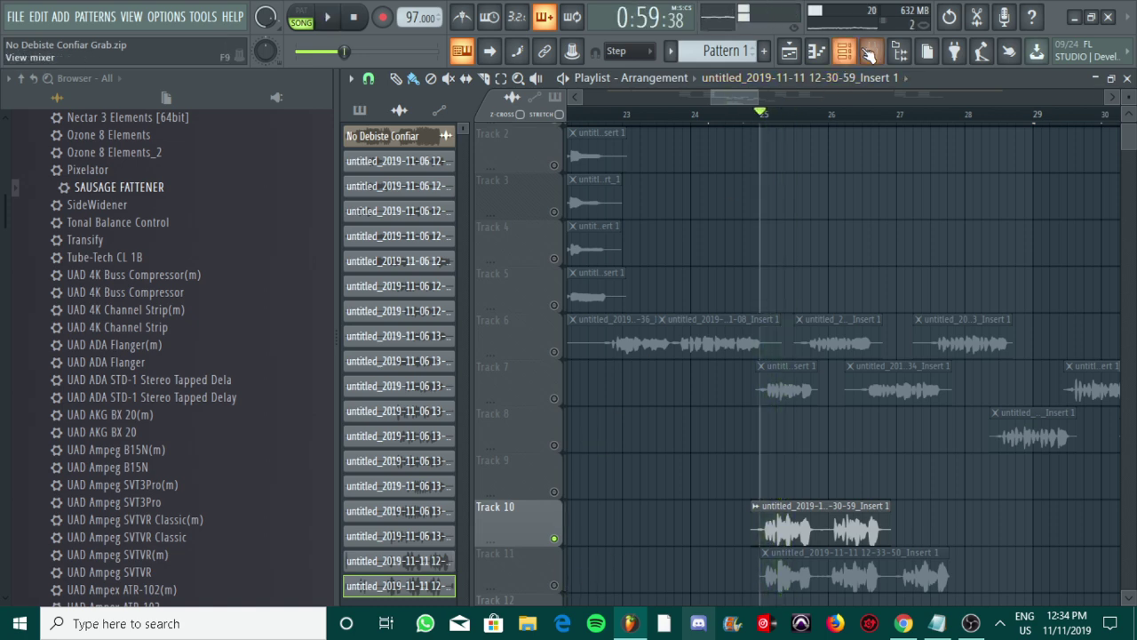
left_click(871, 51)
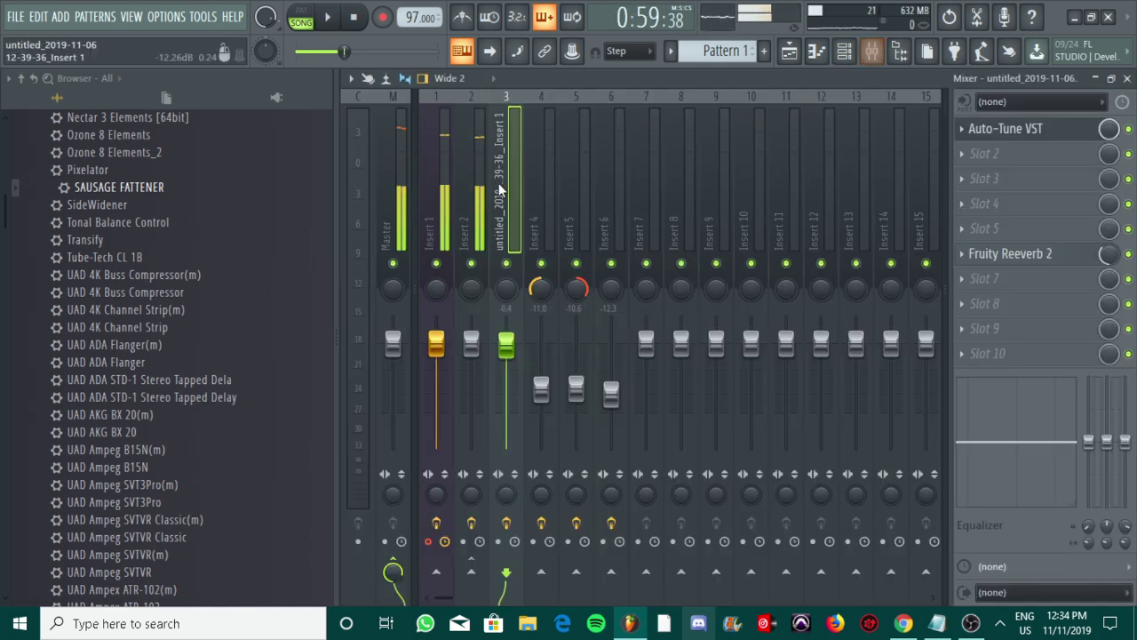
left_click(794, 53)
double_click(799, 524)
left_click(874, 52)
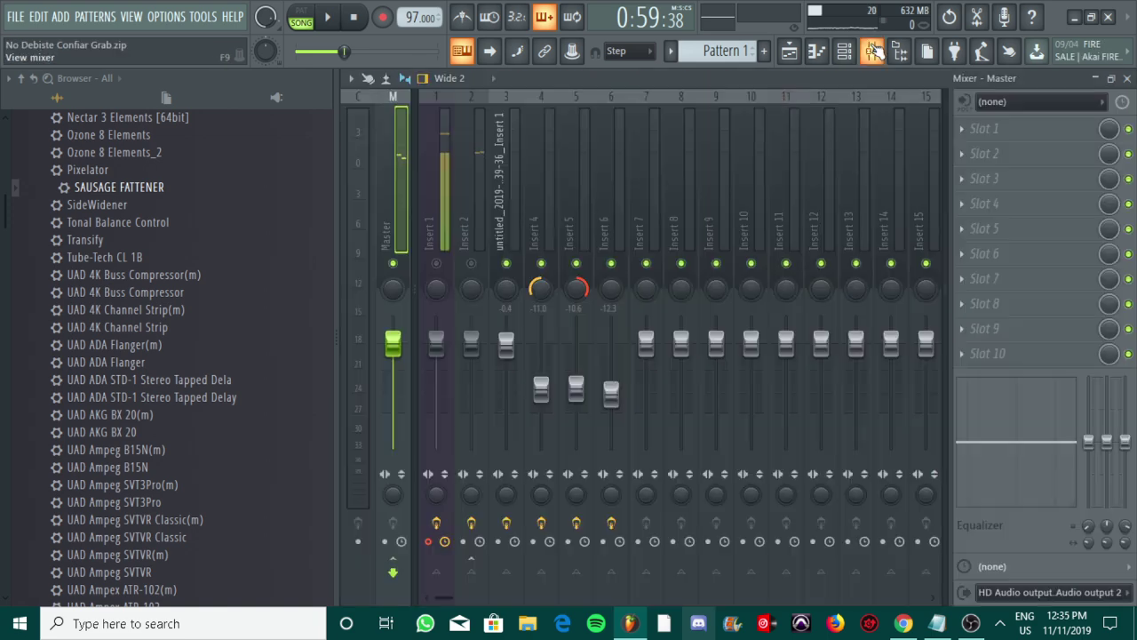
right_click(522, 203)
mouse_move(704, 241)
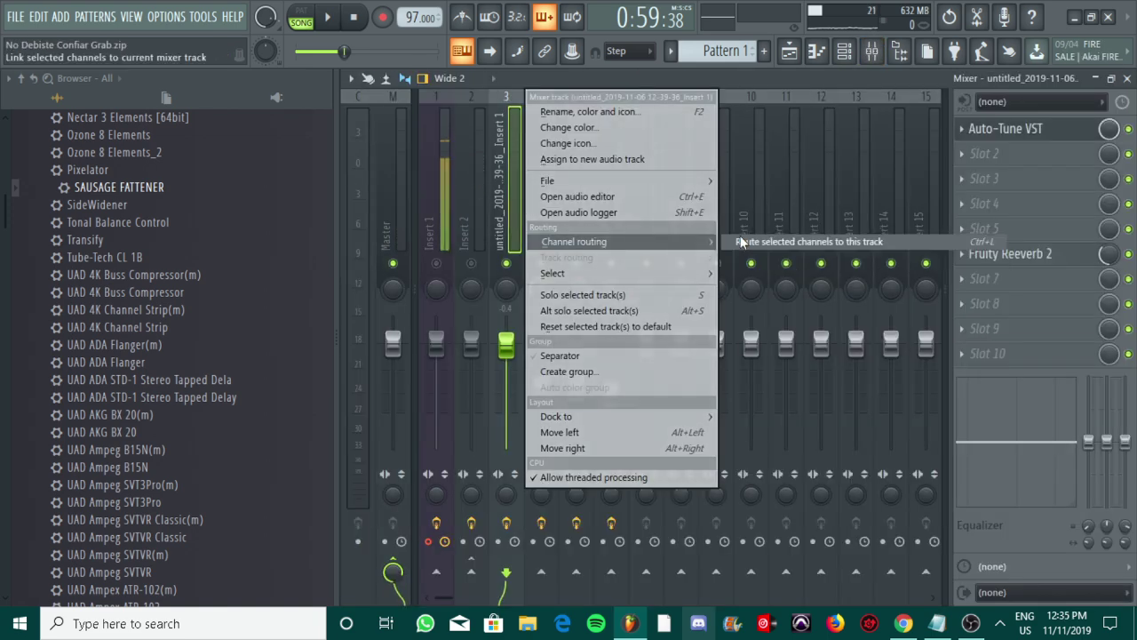
left_click(742, 241)
- Play back the track 10 take repeatedly from around bar 25, stop playback, and check the mixer levels
left_click(794, 52)
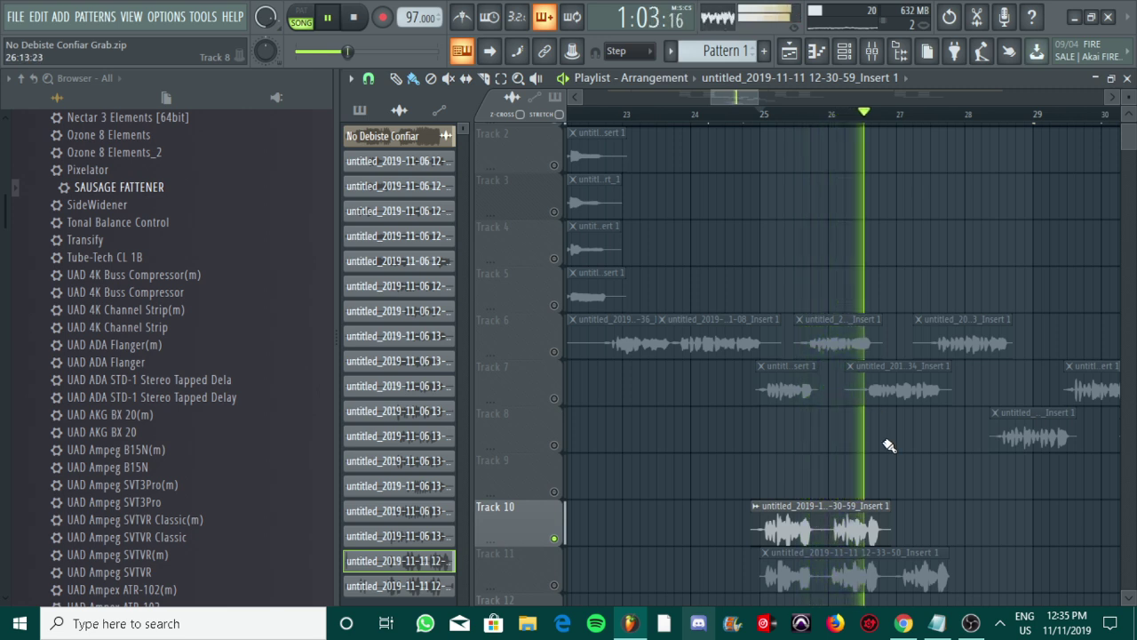
left_click(786, 115)
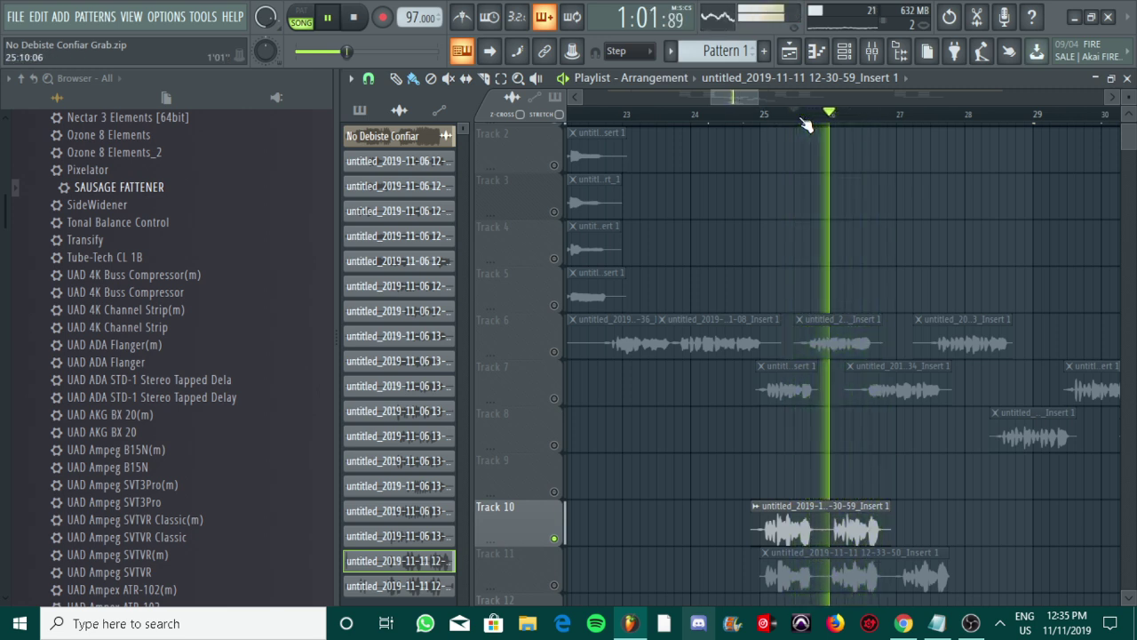
right_click(545, 540)
left_click(535, 542)
key("space")
key("space")
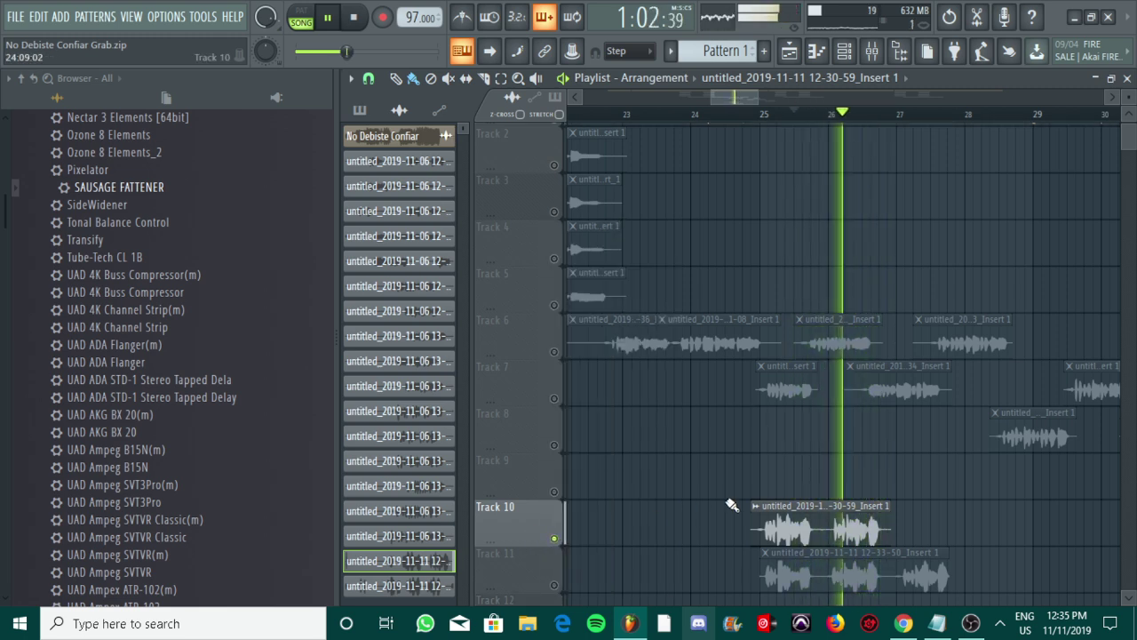
left_click(752, 115)
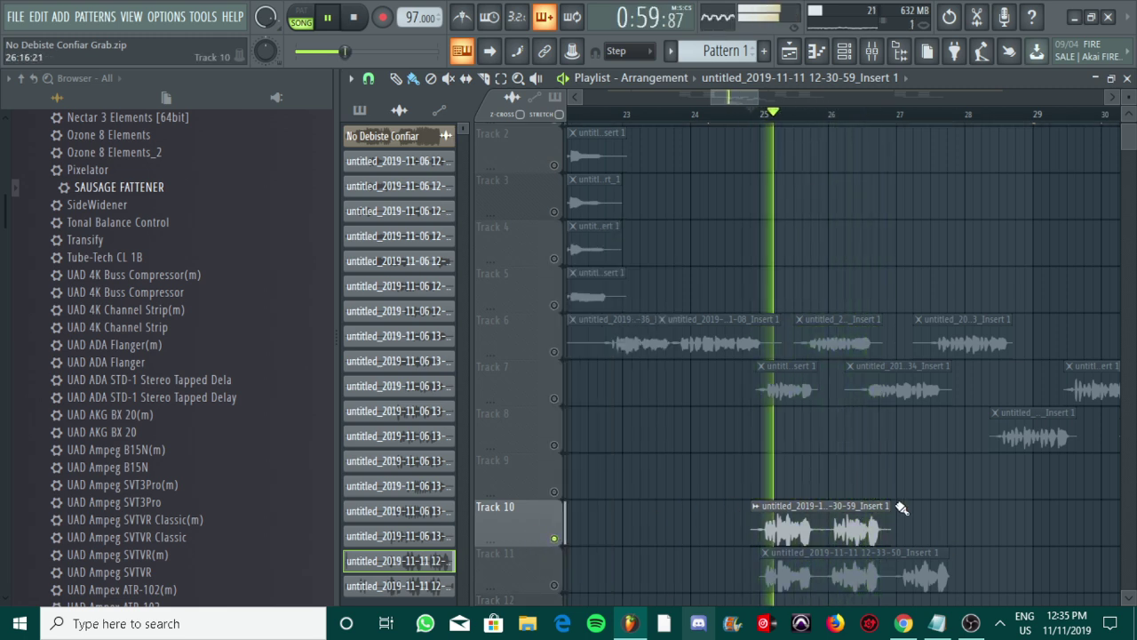
key("space")
left_click(871, 51)
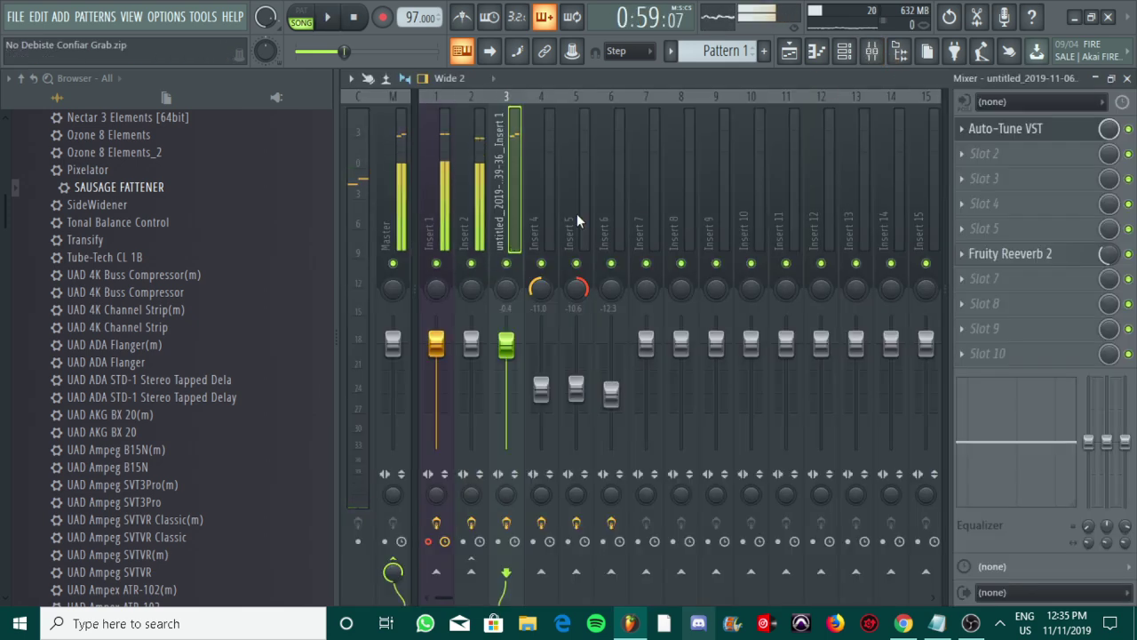
- Enable track 11 and mute track 10, play back the track 11 take for comparison, and return to the playlist
left_click(788, 48)
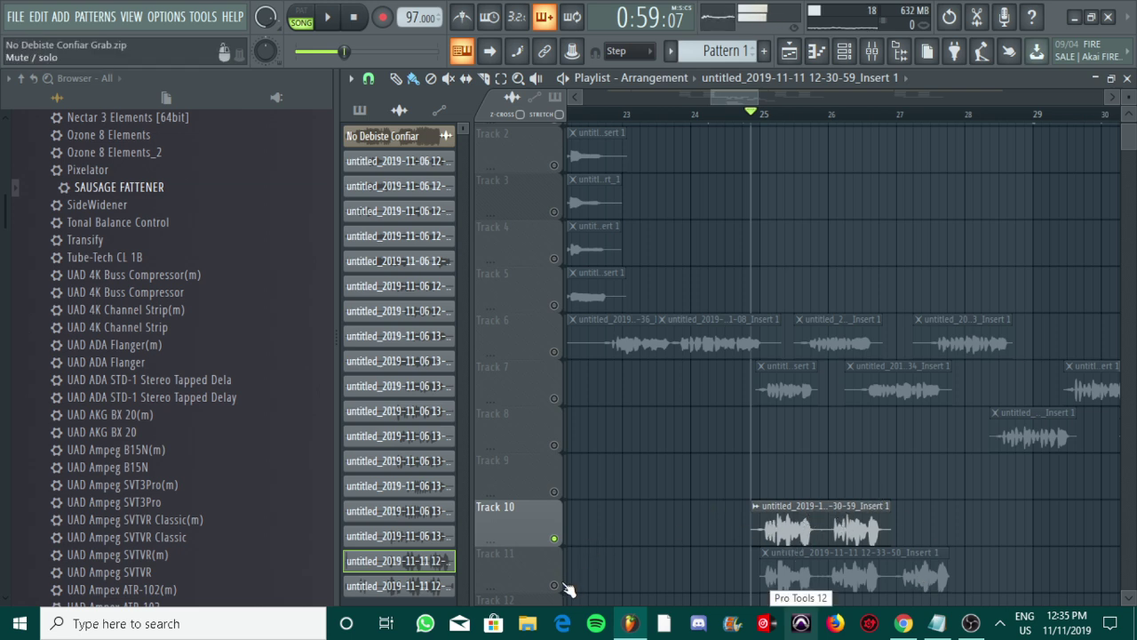
left_click(554, 584)
left_click(555, 538)
key("space")
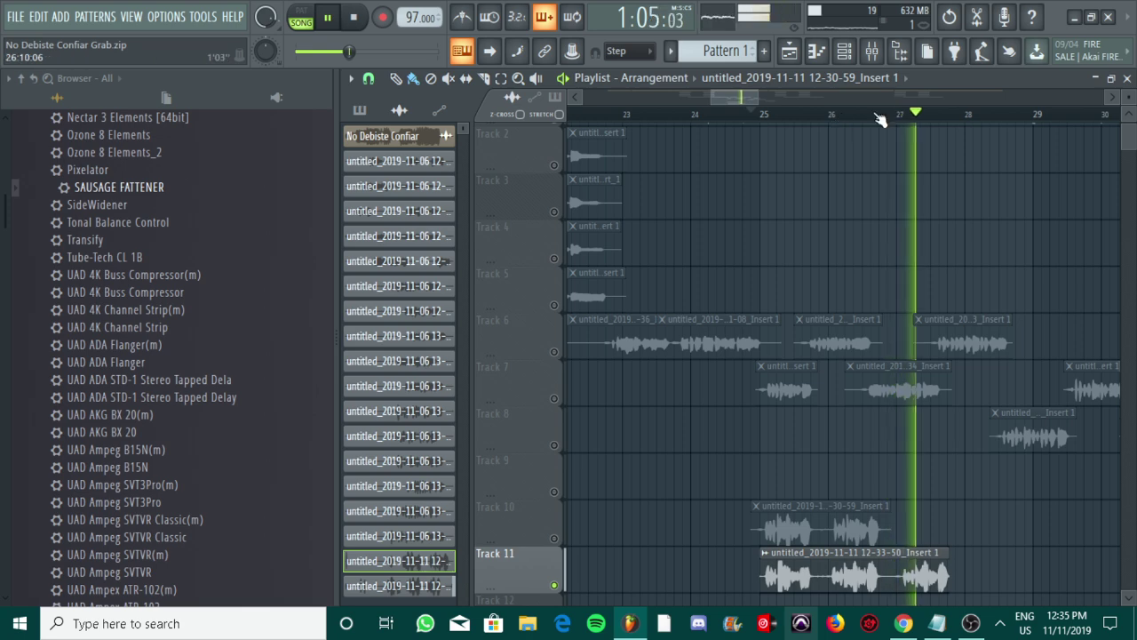
key("space")
key("F9")
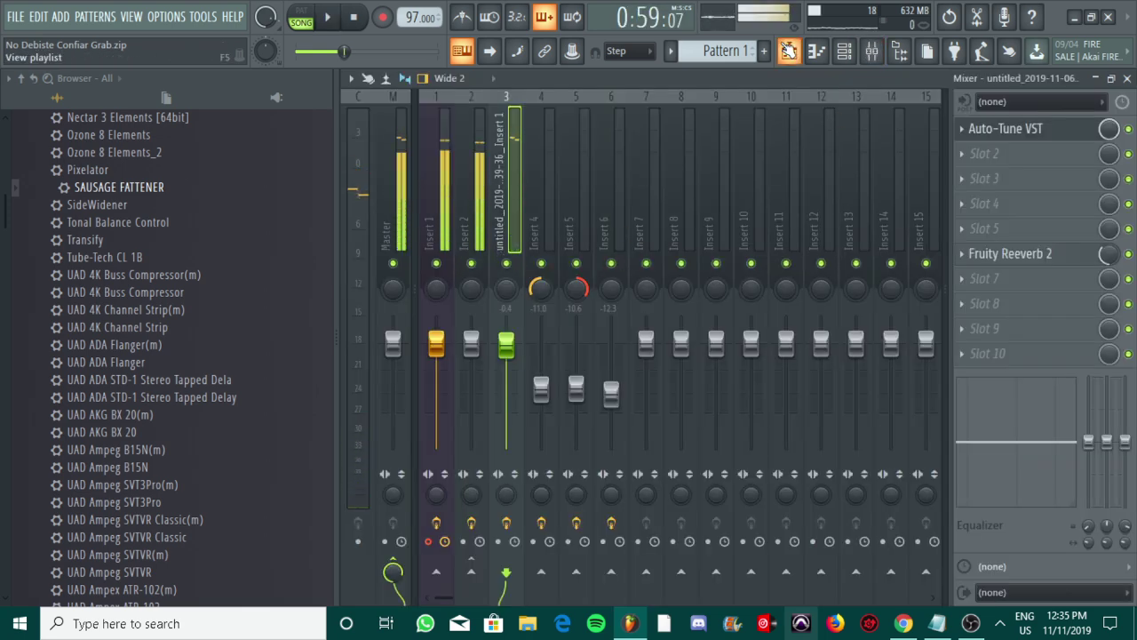
left_click(789, 51)
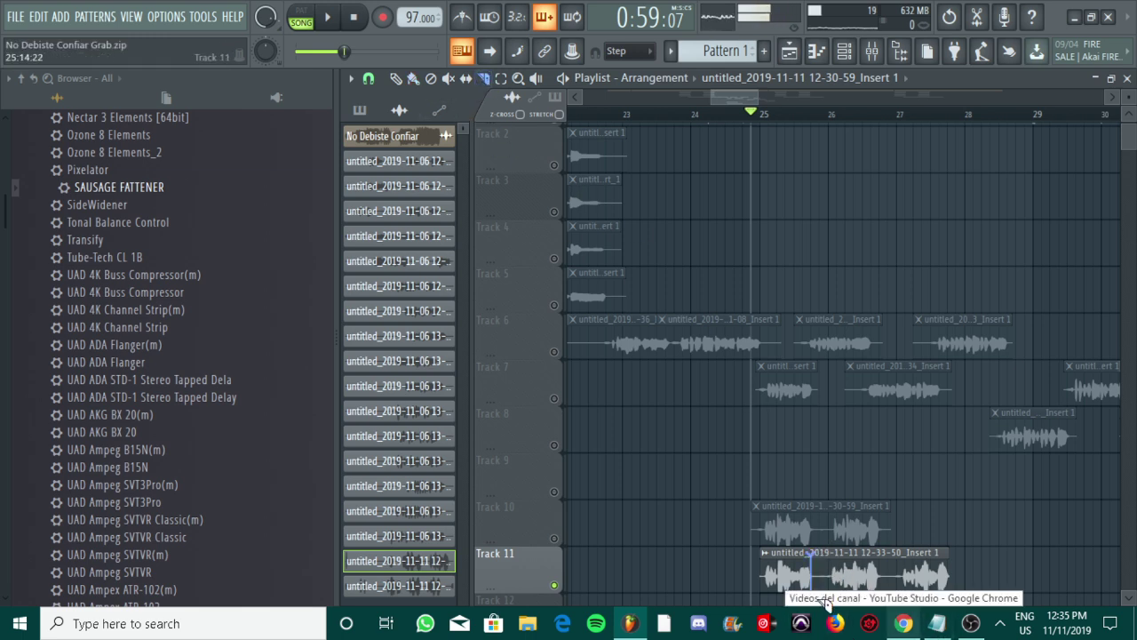
- Cut the silent gap between the first and second phrases out of the track 11 vocal clip
mouse_move(832, 605)
left_mouse_down()
mouse_move(842, 567)
mouse_move(844, 590)
left_mouse_up()
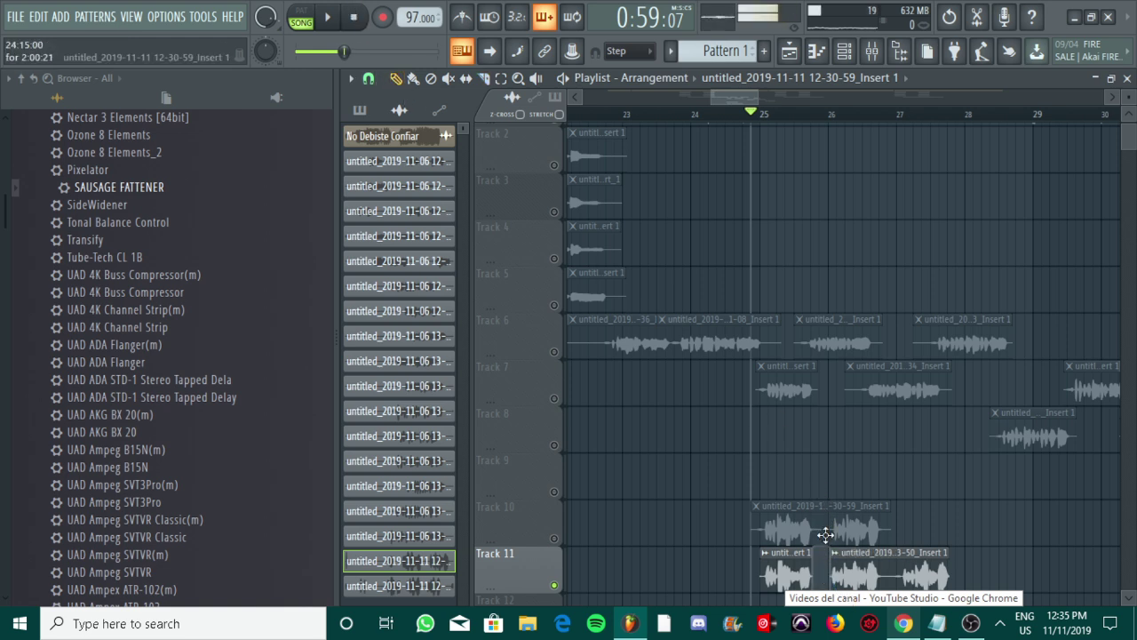
- Bypass Auto-Tune VST and Fruity Reeverb 2 on mixer insert 2 and return to the playlist
left_click(872, 50)
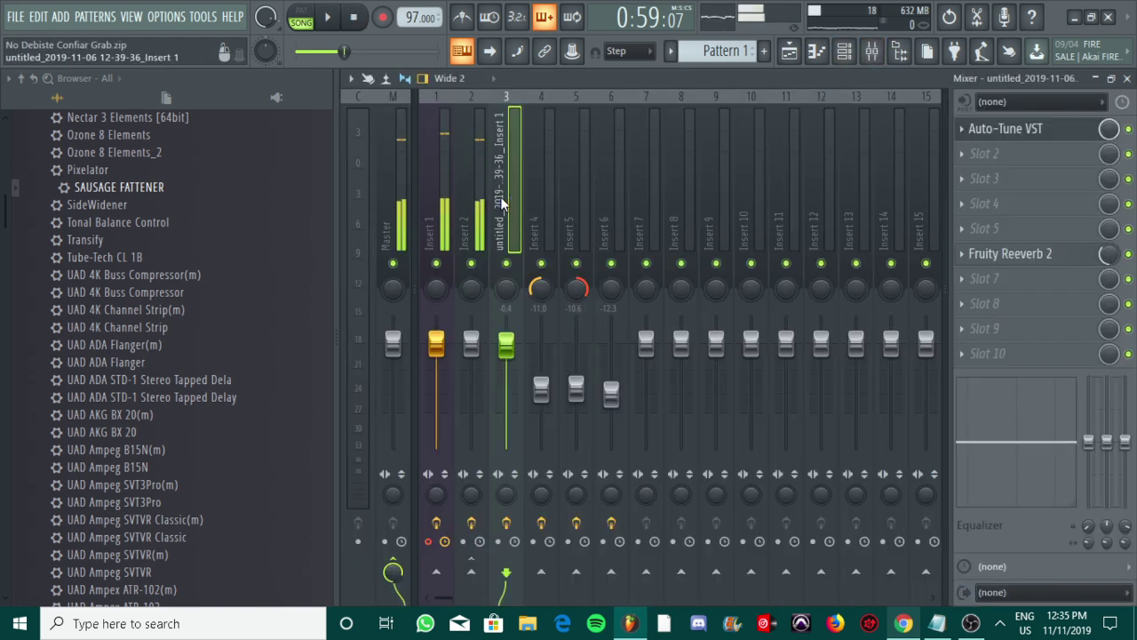
key("Left")
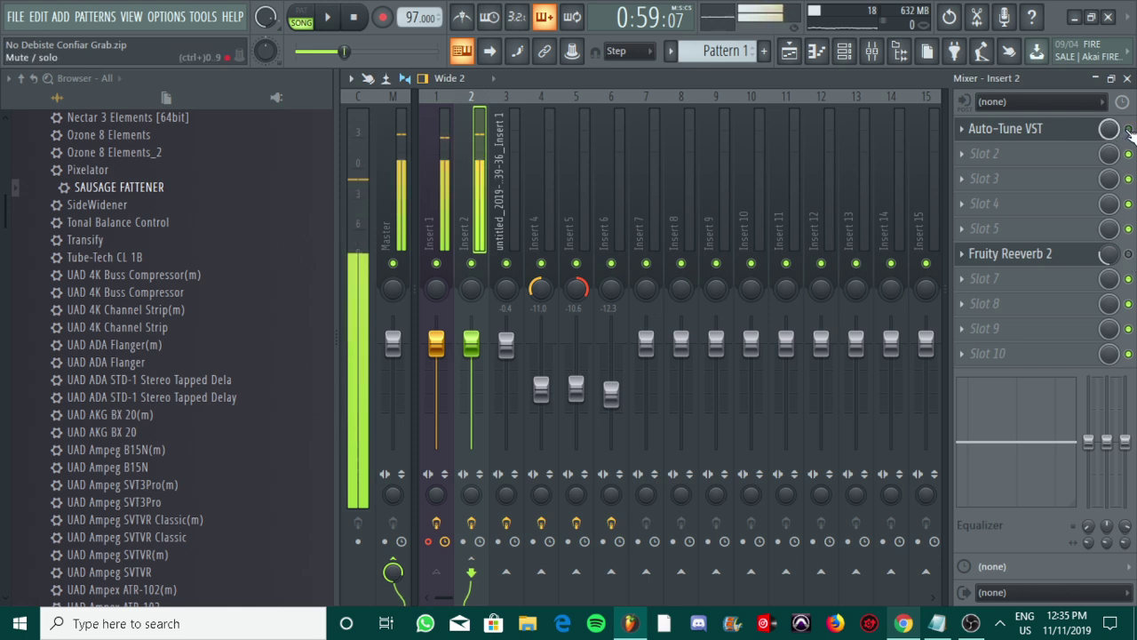
left_click(789, 50)
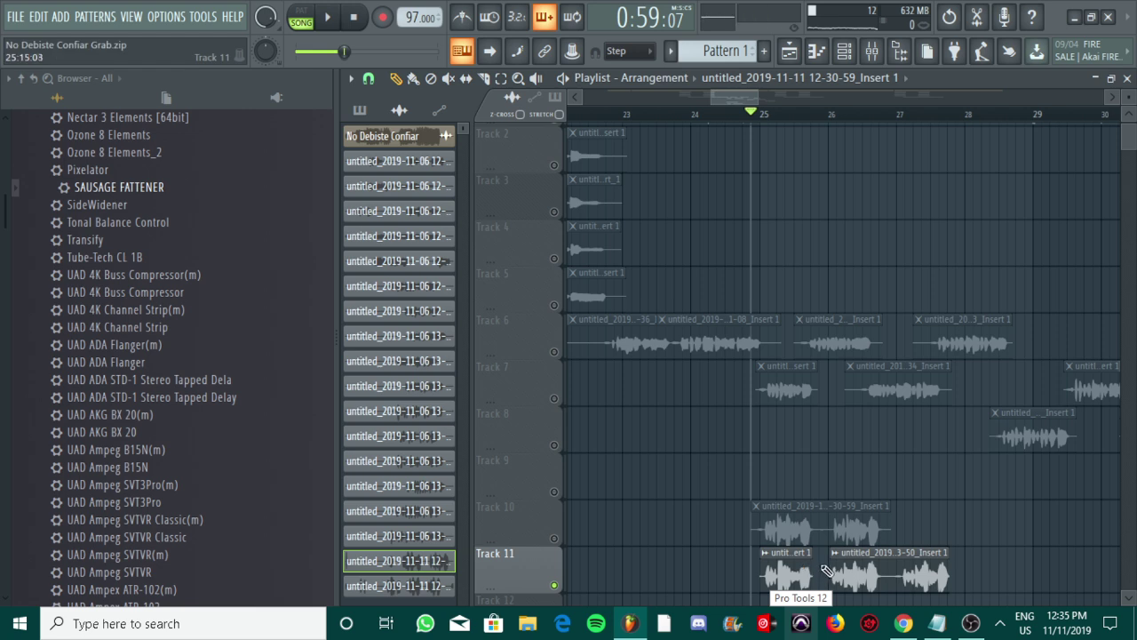
- Set the declicking mode of the track 11 take's channel to Smooth (bleeding) and close its settings
double_click(787, 574)
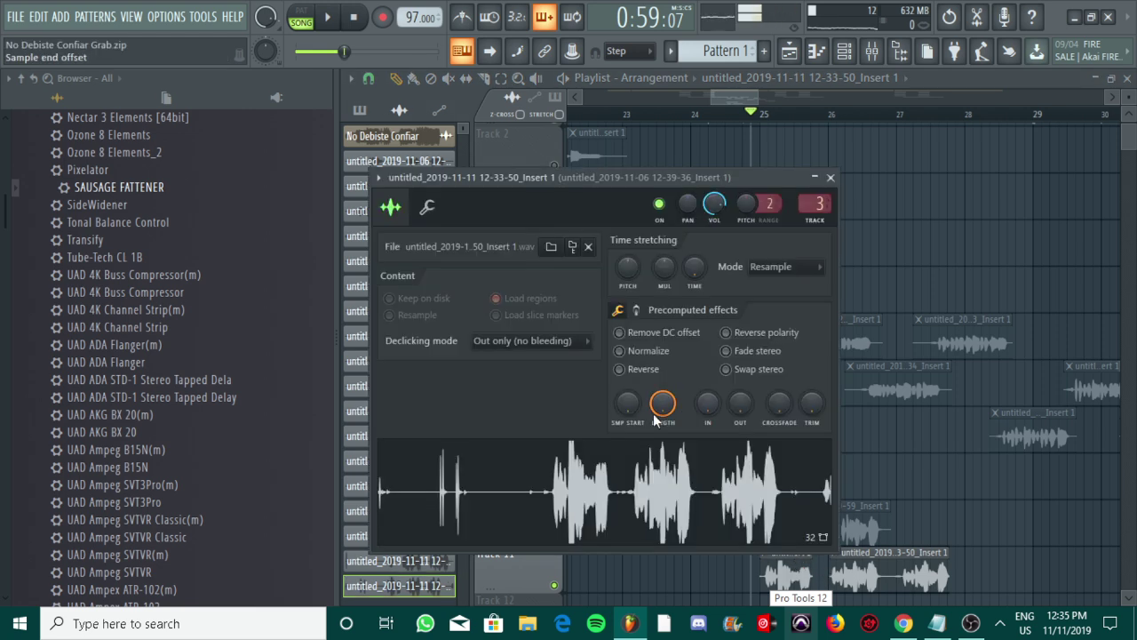
left_click(551, 341)
left_click(524, 423)
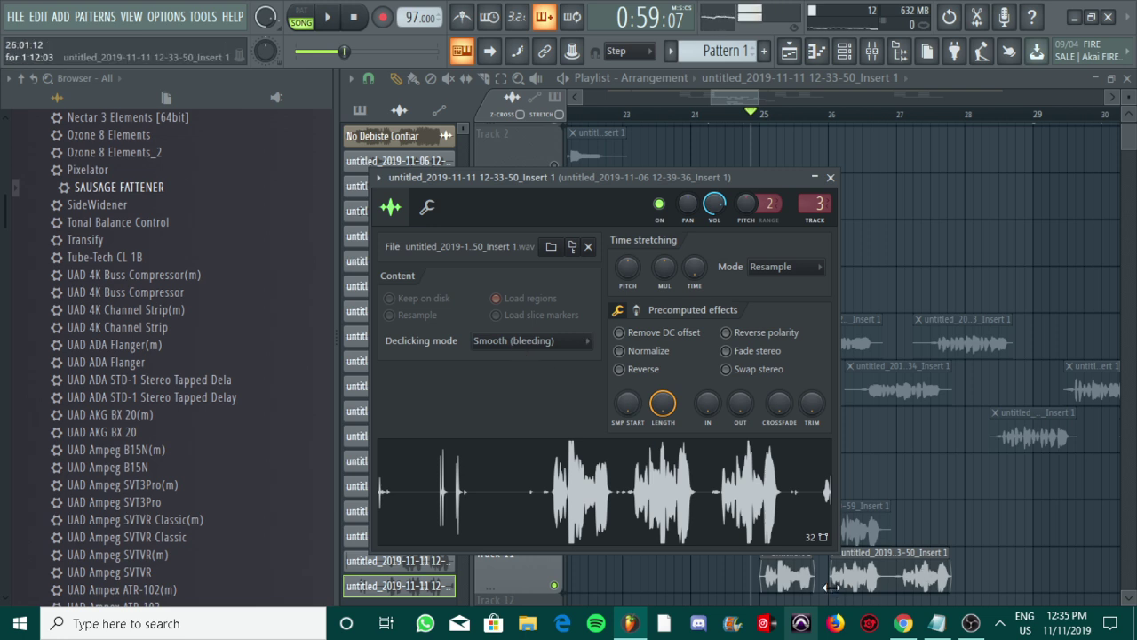
left_click(802, 578)
- Play back the edited track 11 take from just before bar 25 and stop playback
key("space")
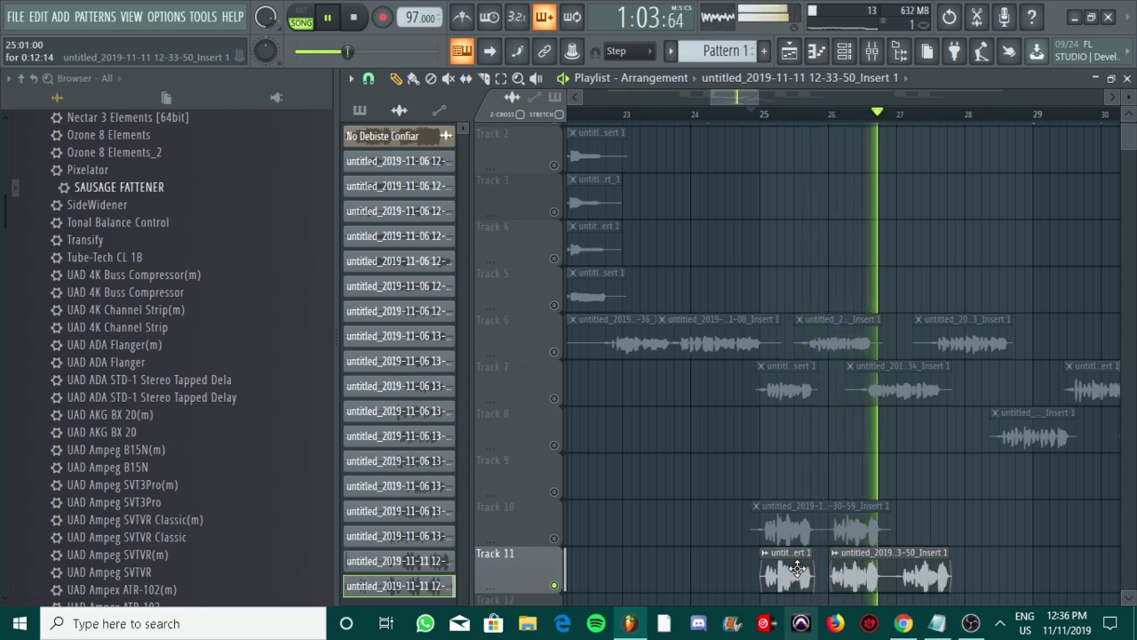
key("space")
left_click_drag(741, 98, 752, 97)
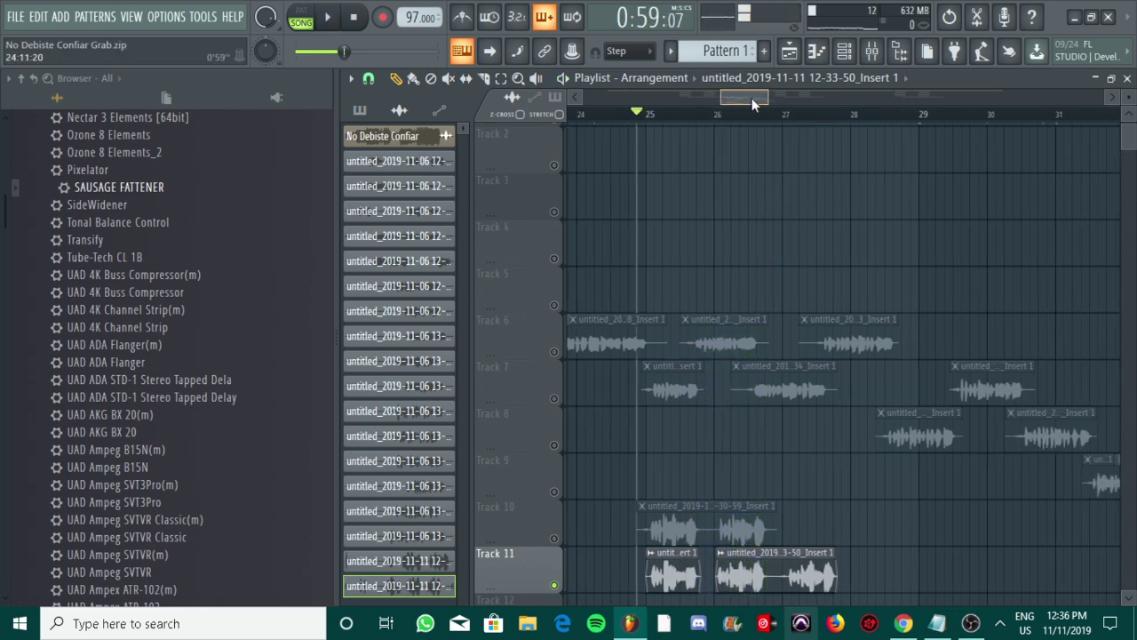
- Switch to Notepad to review the list of recording steps, and return to FL Studio
left_click(937, 623)
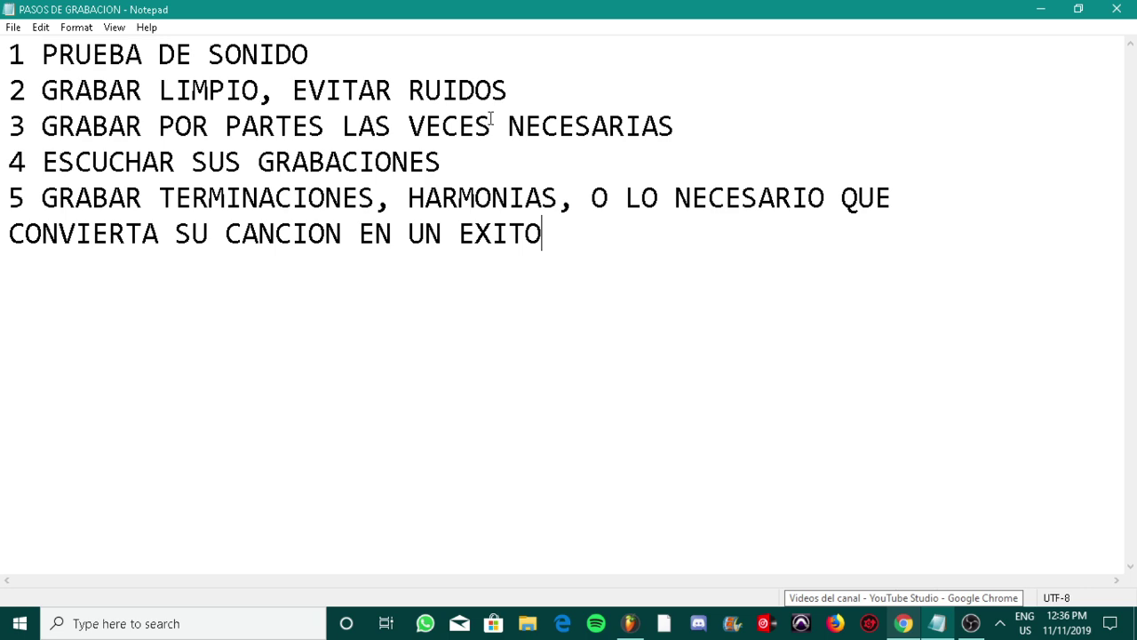
left_click(630, 623)
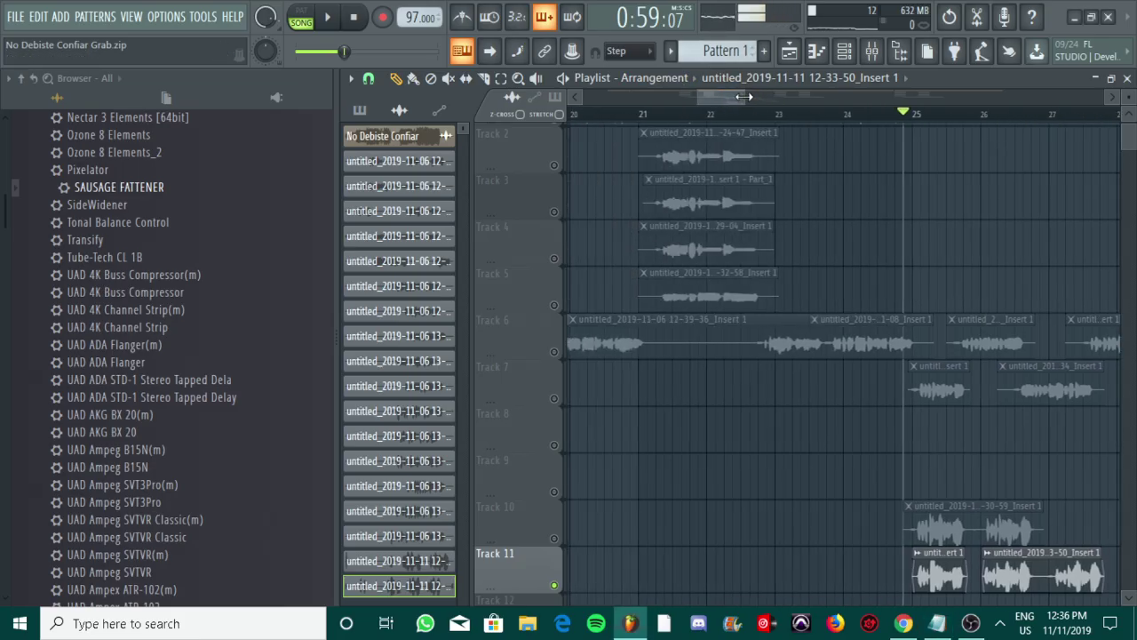
- Mute track 11 and move the song position to around bar 17, where the track 2 vocals begin
left_click_drag(744, 96, 872, 98)
left_click(553, 586)
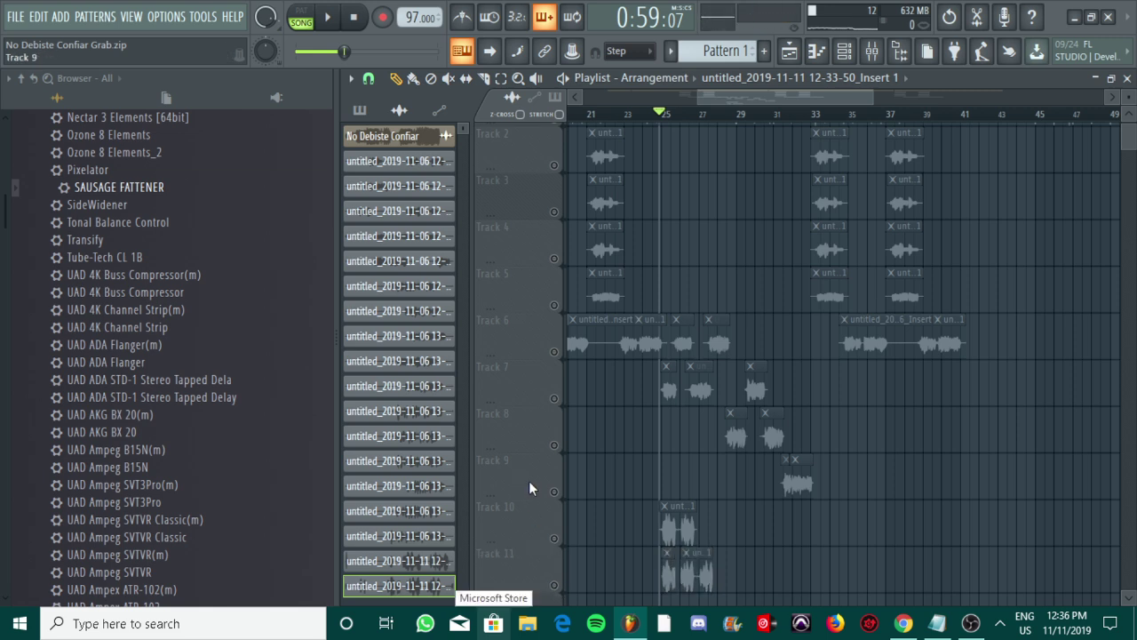
scroll(664, 320, "up", 2)
left_click_drag(723, 98, 606, 100)
left_click_drag(732, 99, 782, 95)
left_click(710, 113)
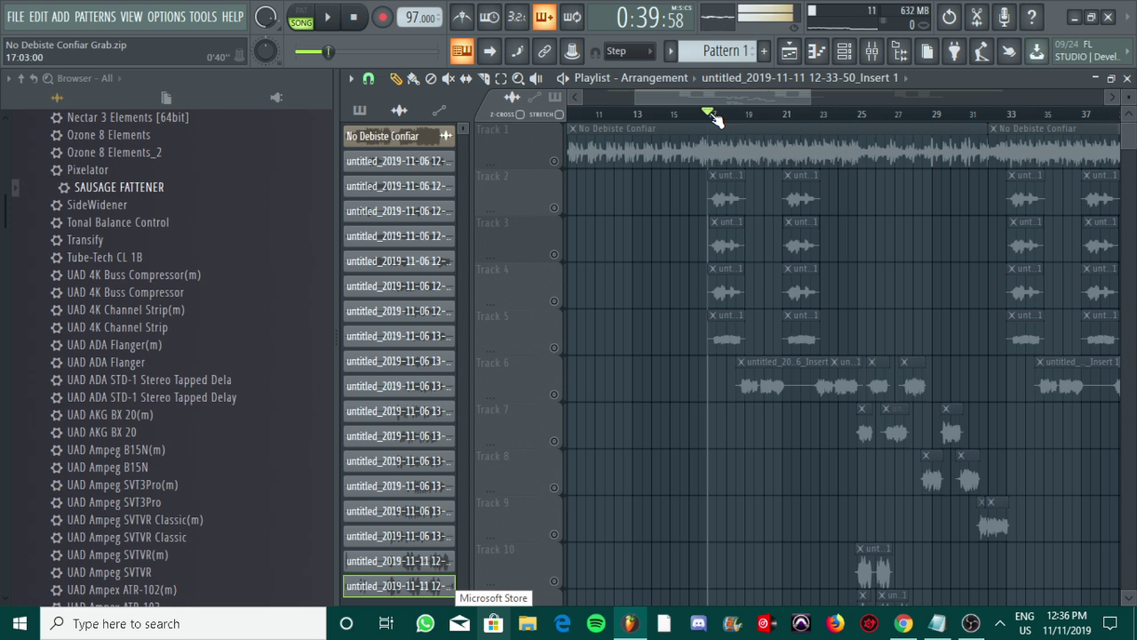
- Enable the beat on track 1, play it from around bar 17, and stop playback
left_click(555, 161)
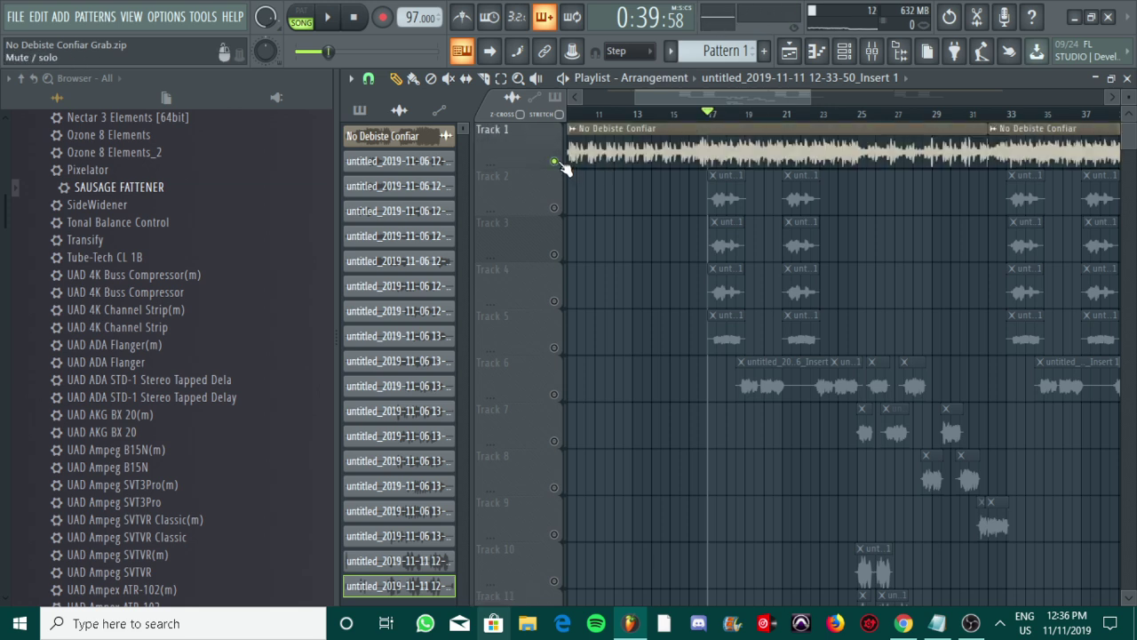
key("space")
key("space")
- Enable track 2, play its vocal over the beat, bring up the mixer, and stop playback
left_click(555, 208)
key("space")
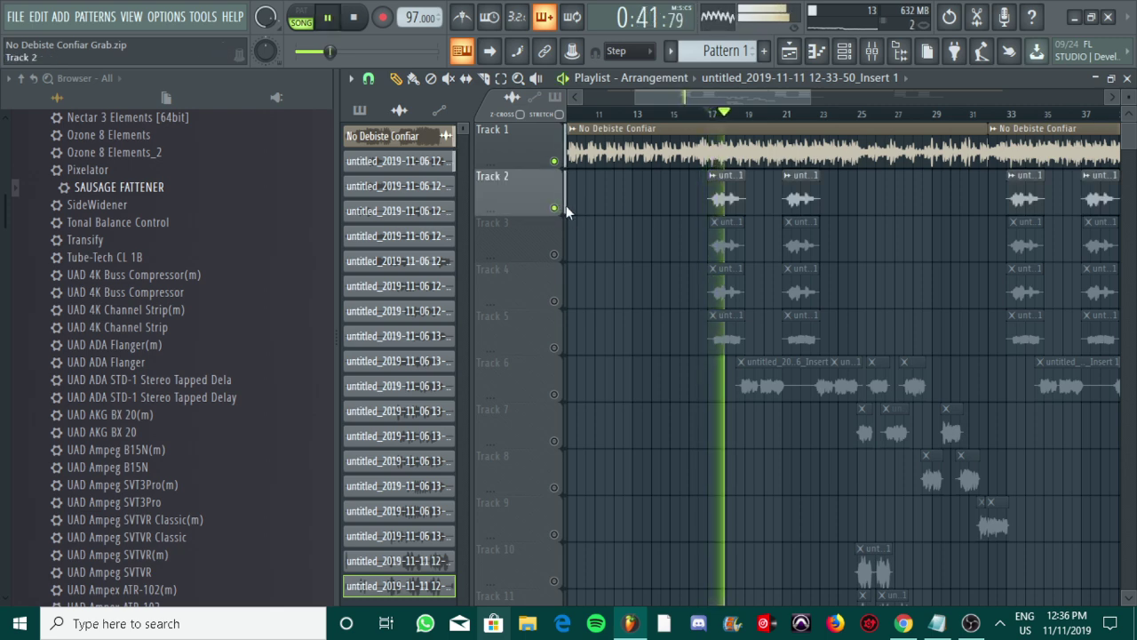
left_click(875, 53)
key("space")
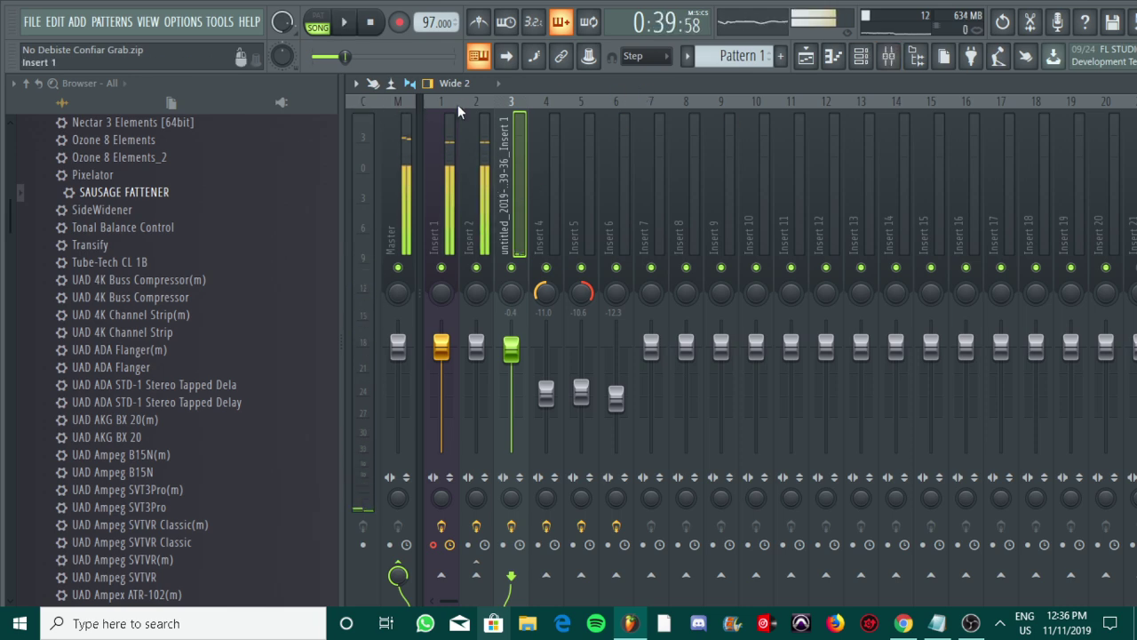
- Collapse the browser and restore the mixer to a smaller floating window over the playlist
left_click_drag(340, 143, 5, 148)
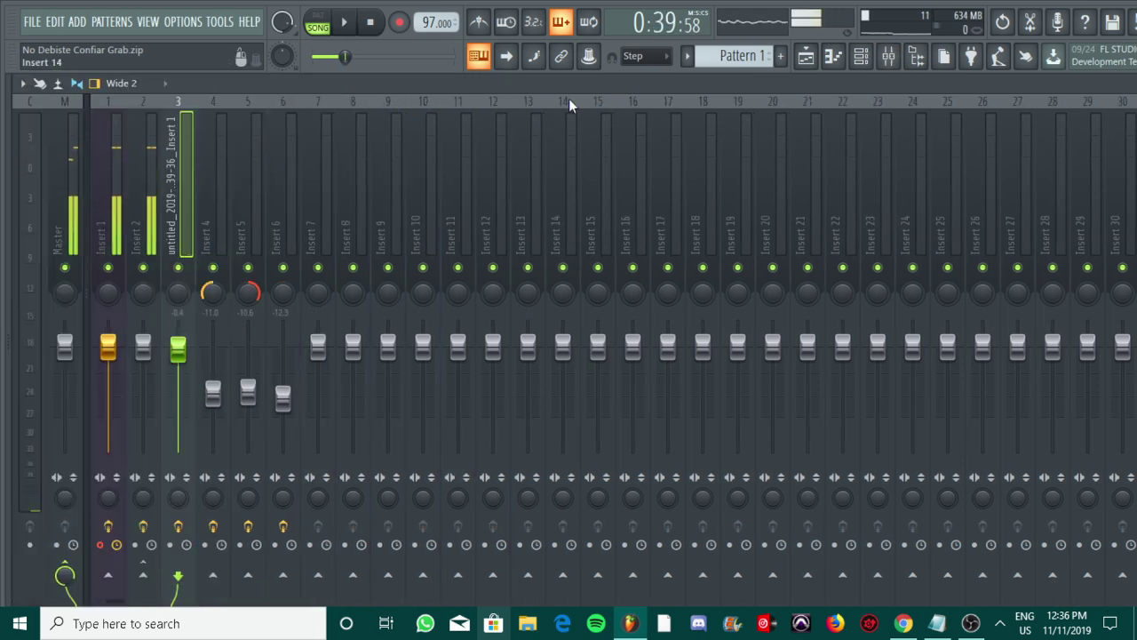
double_click(584, 87)
left_click_drag(566, 253, 684, 133)
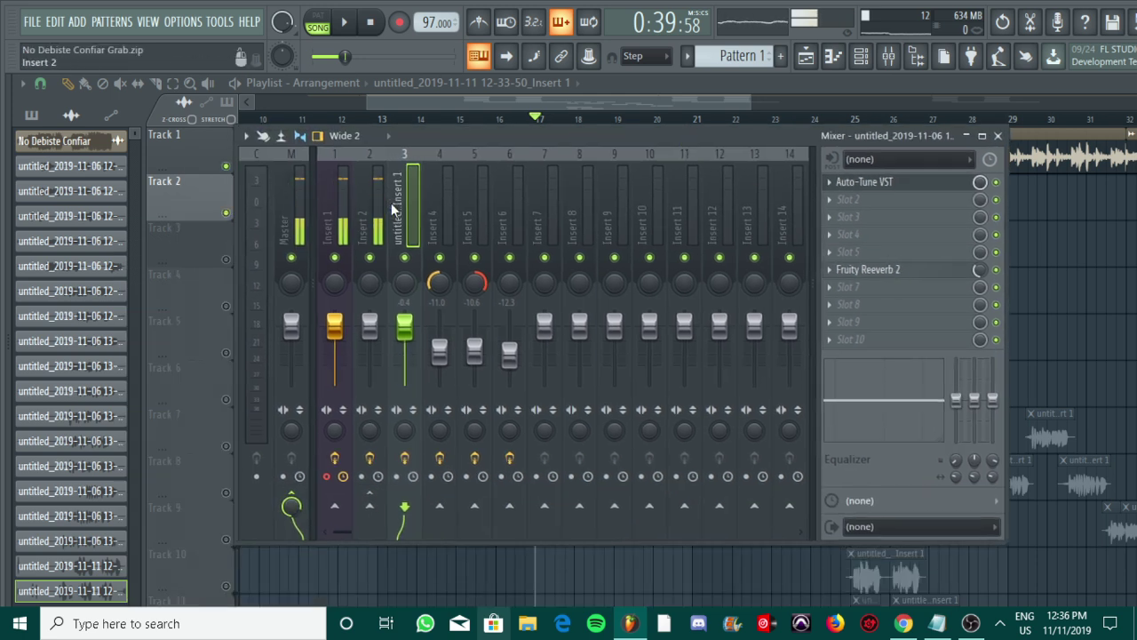
- Examine the effects loaded on vocal inserts 3, 4 and 5 and the master, and close the mixer
left_click(422, 207)
left_click(472, 219)
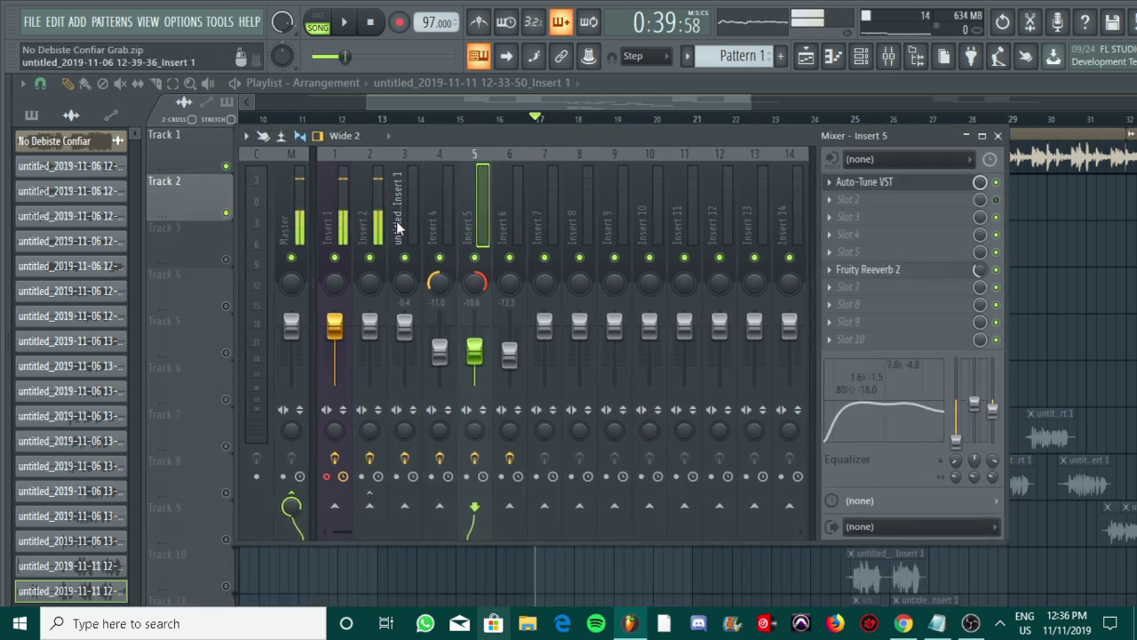
left_click(397, 229)
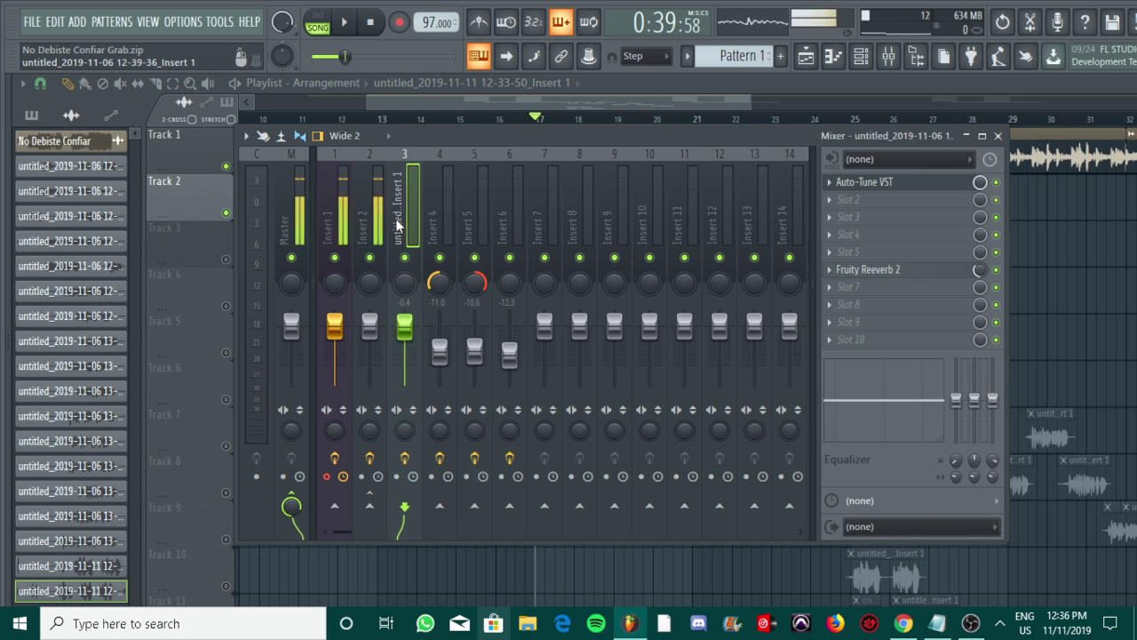
left_click(295, 196)
left_click(395, 210)
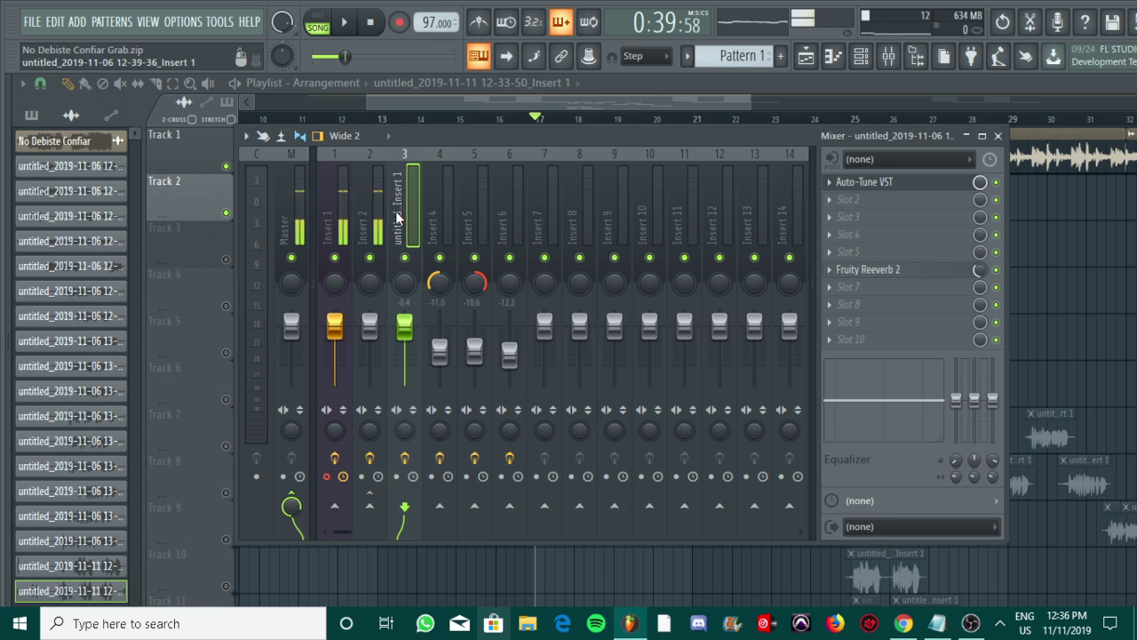
key("F9")
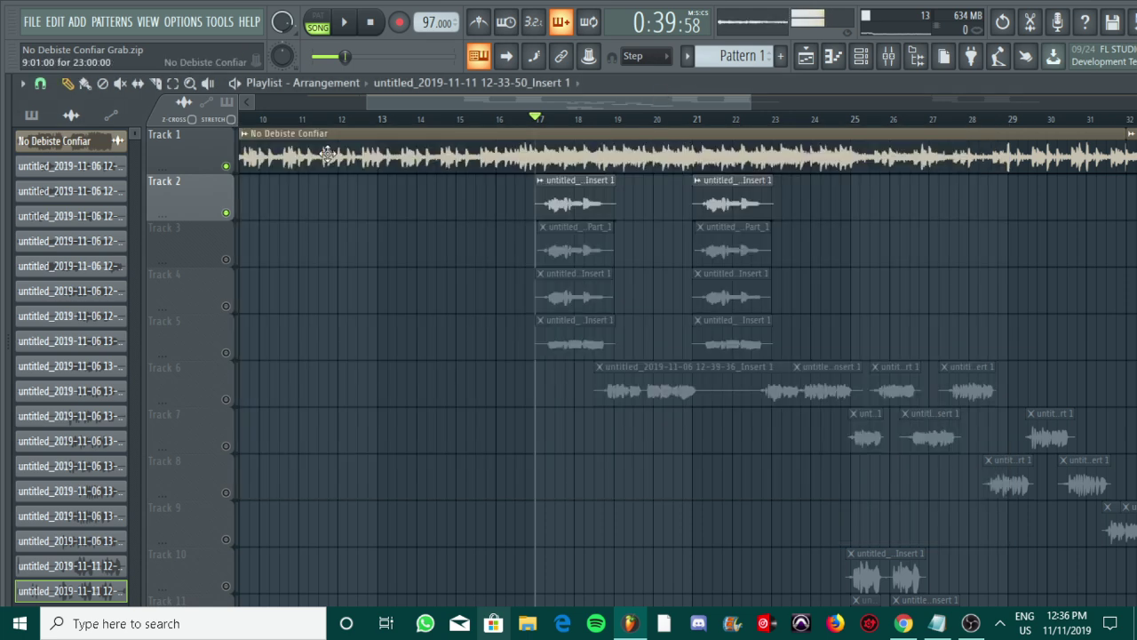
- Mute the beat on track 1 and play the track 2 vocal alone from around bar 17
left_click(223, 164)
key("space")
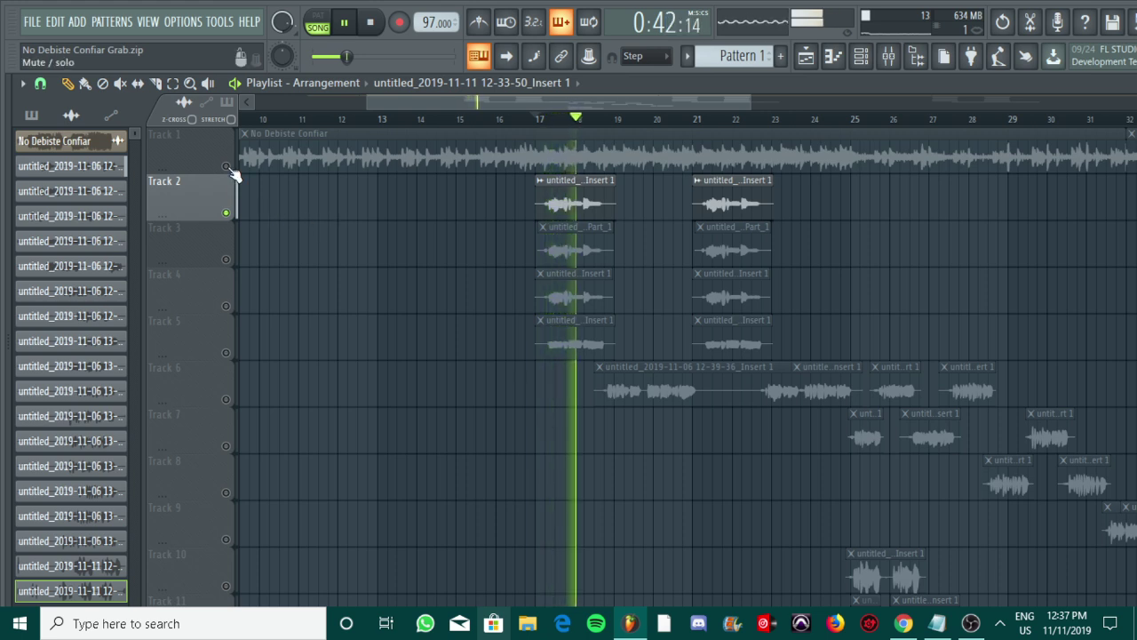
key("space")
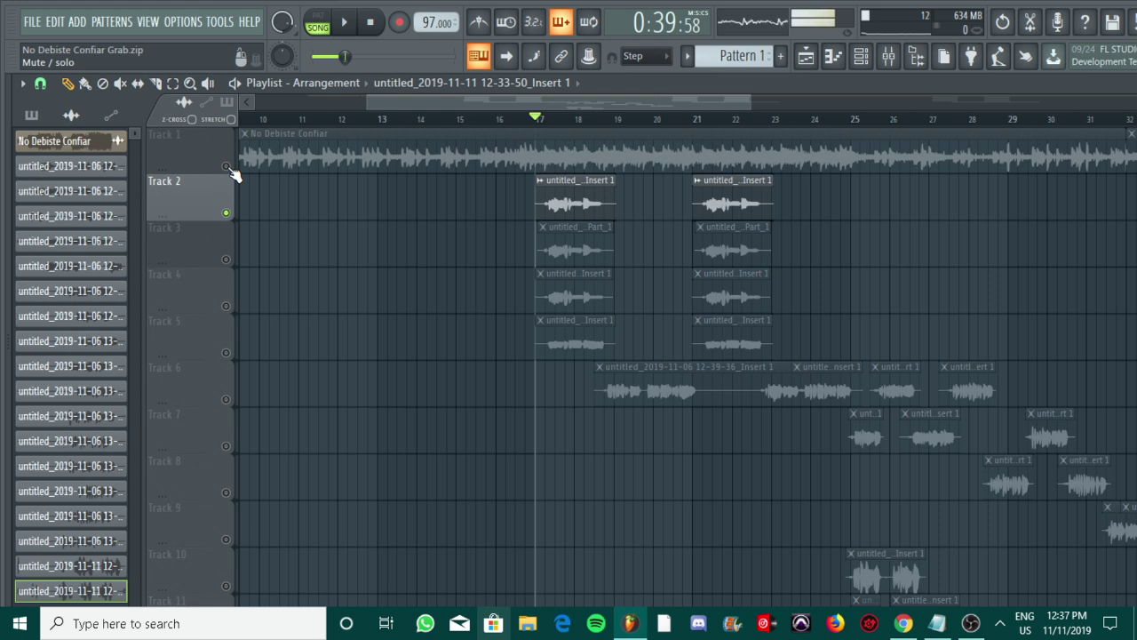
- Re-enable the beat on track 1, play it together with the track 2 vocal, and stop playback
left_click(226, 167)
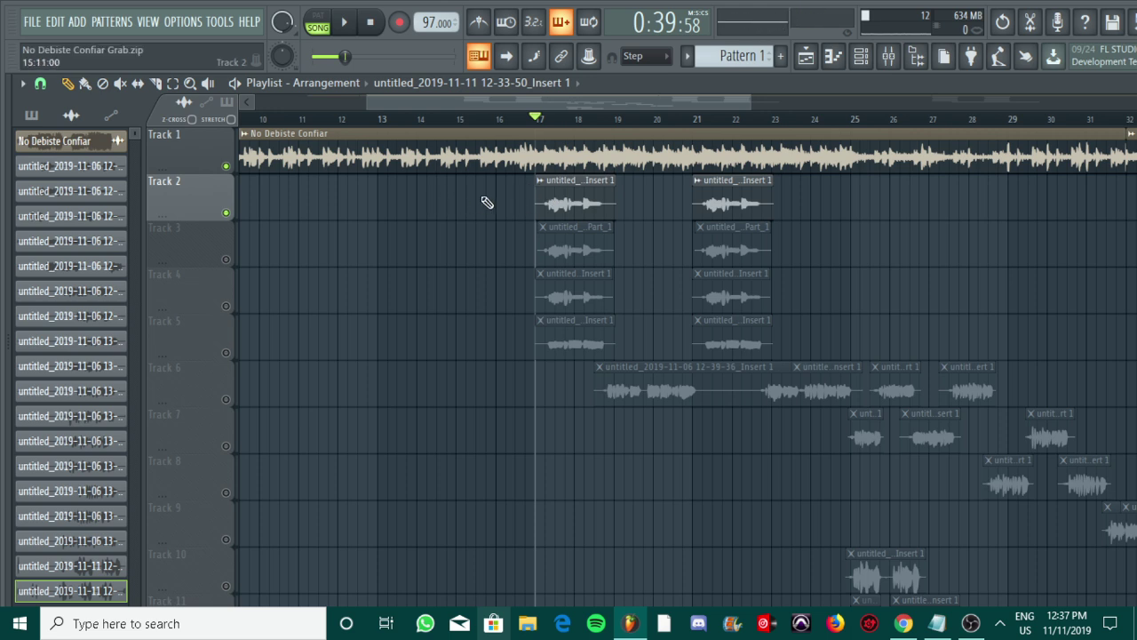
key("space")
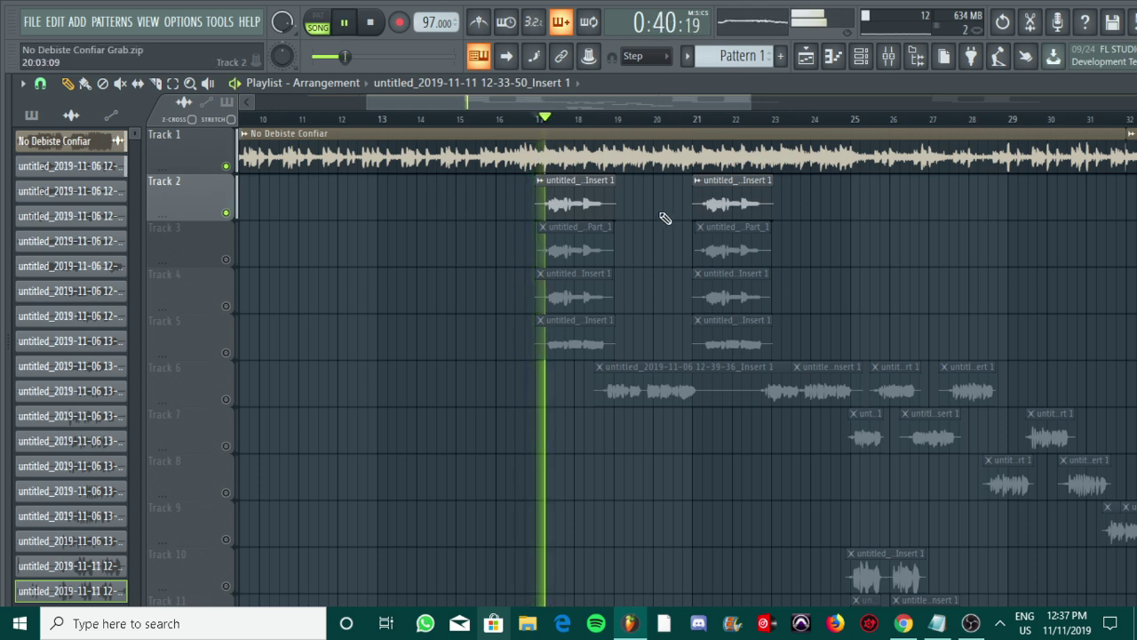
left_click_drag(676, 107, 709, 104)
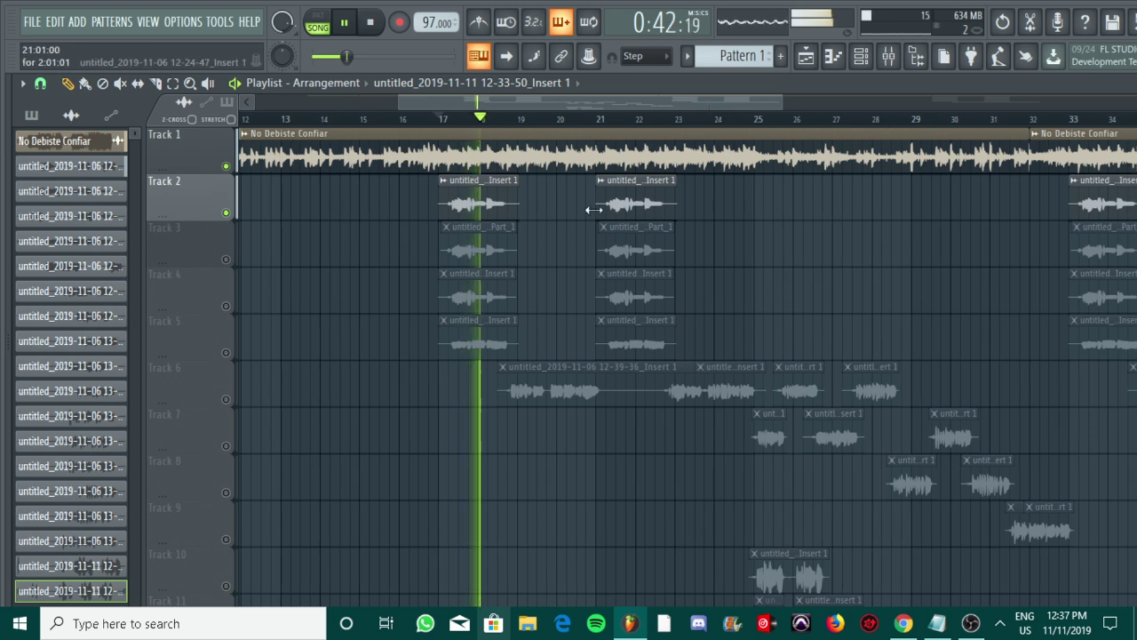
key("space")
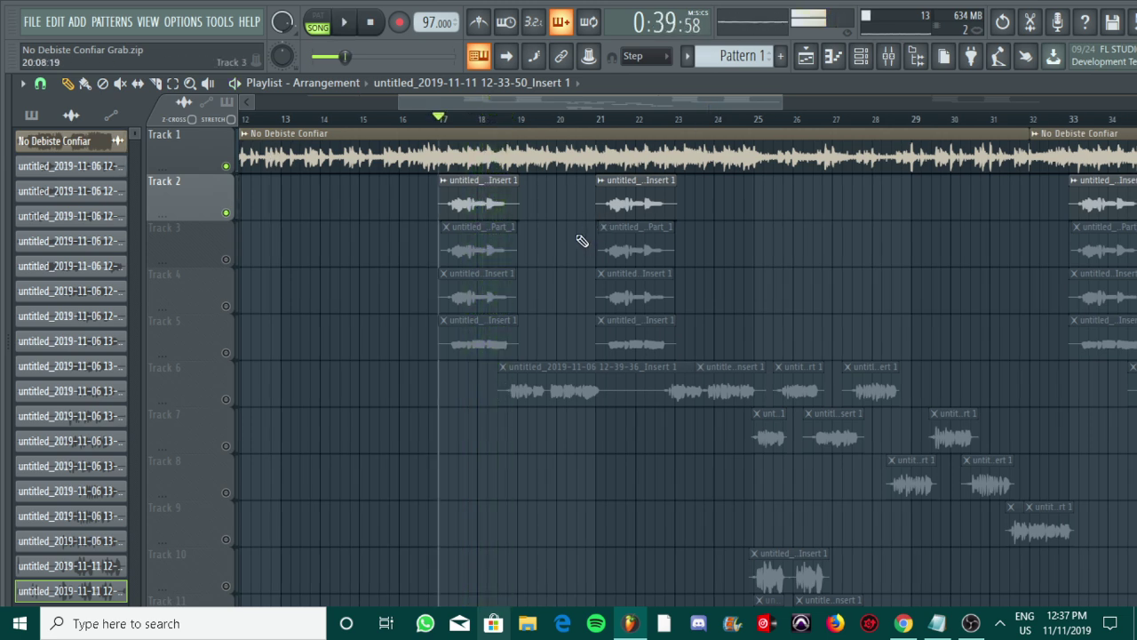
- Enable track 6 in place of track 2 and start playback with the beat from between bars 18 and 19
left_click(484, 119)
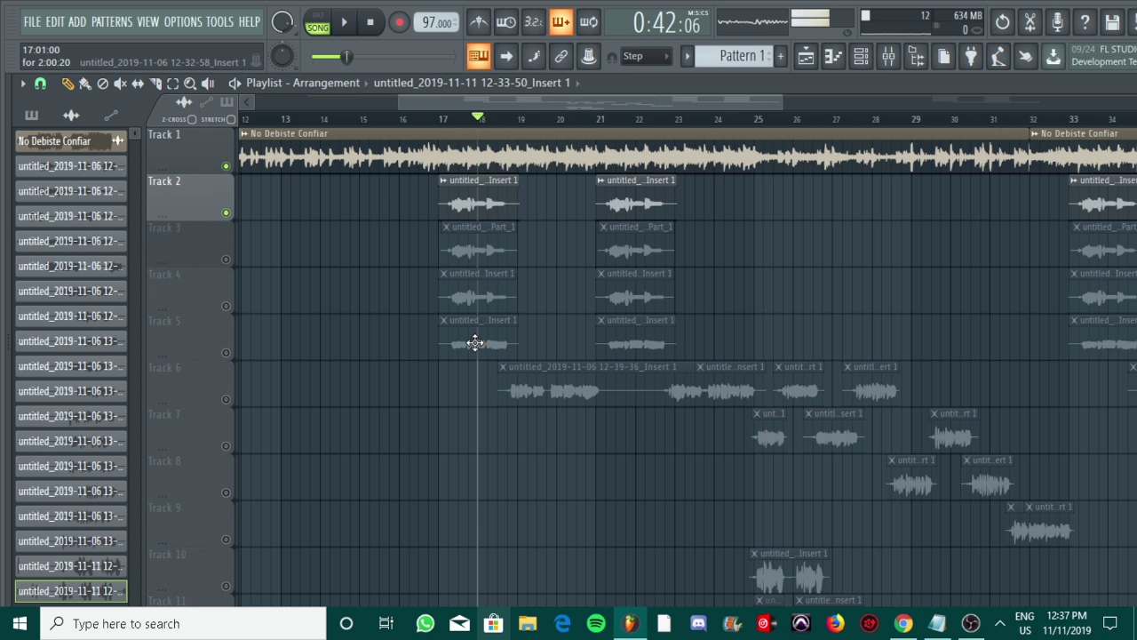
left_click(226, 399)
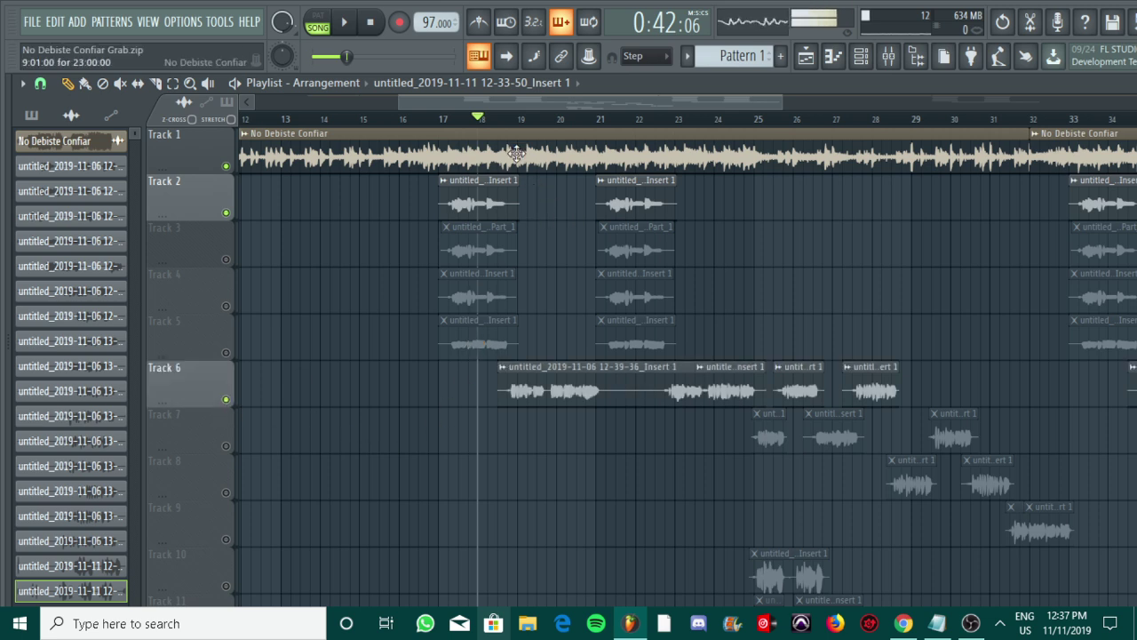
left_click(513, 124)
left_click(226, 212)
key("space")
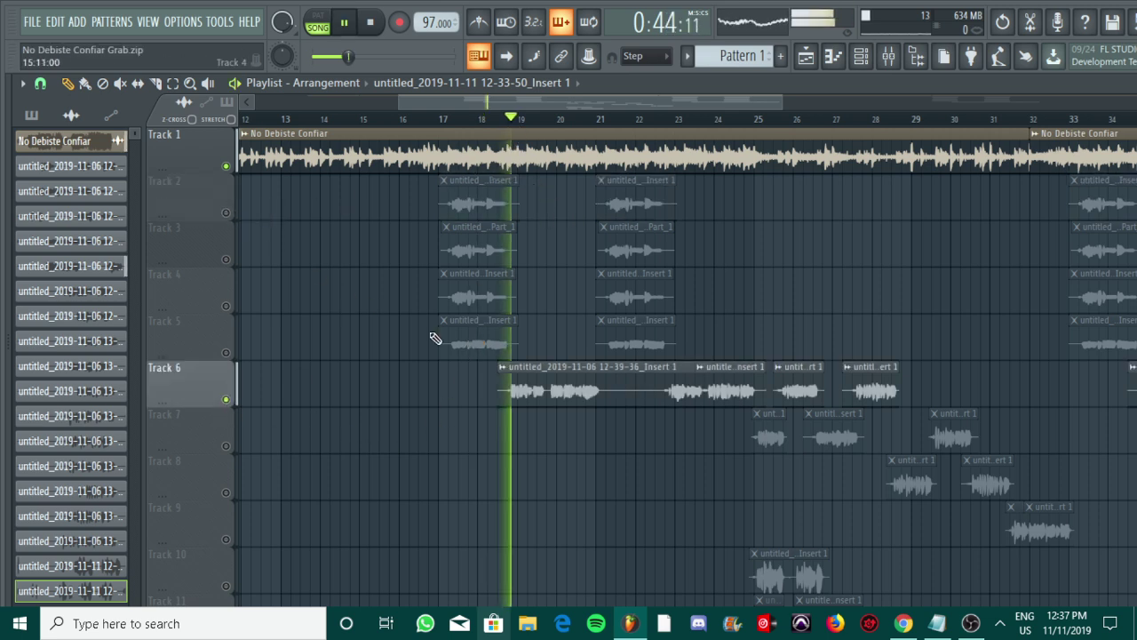
- Mute mixer inserts 1 and 2 during playback, stop, and check the mixer again before returning to the playlist
left_click(889, 57)
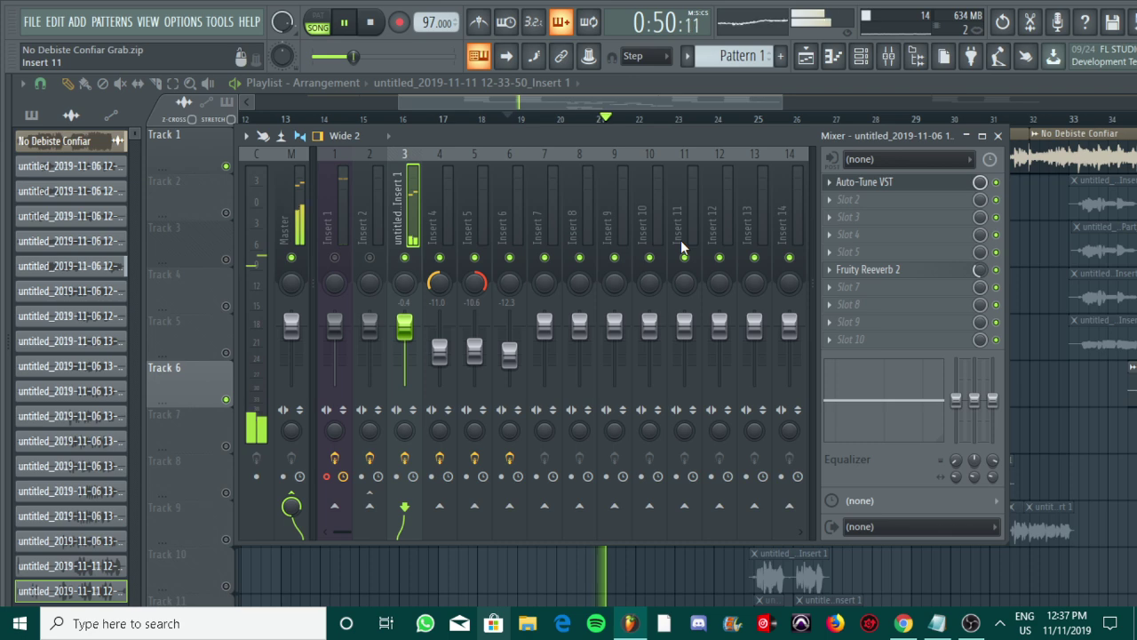
left_click(703, 82)
key("space")
left_click(888, 56)
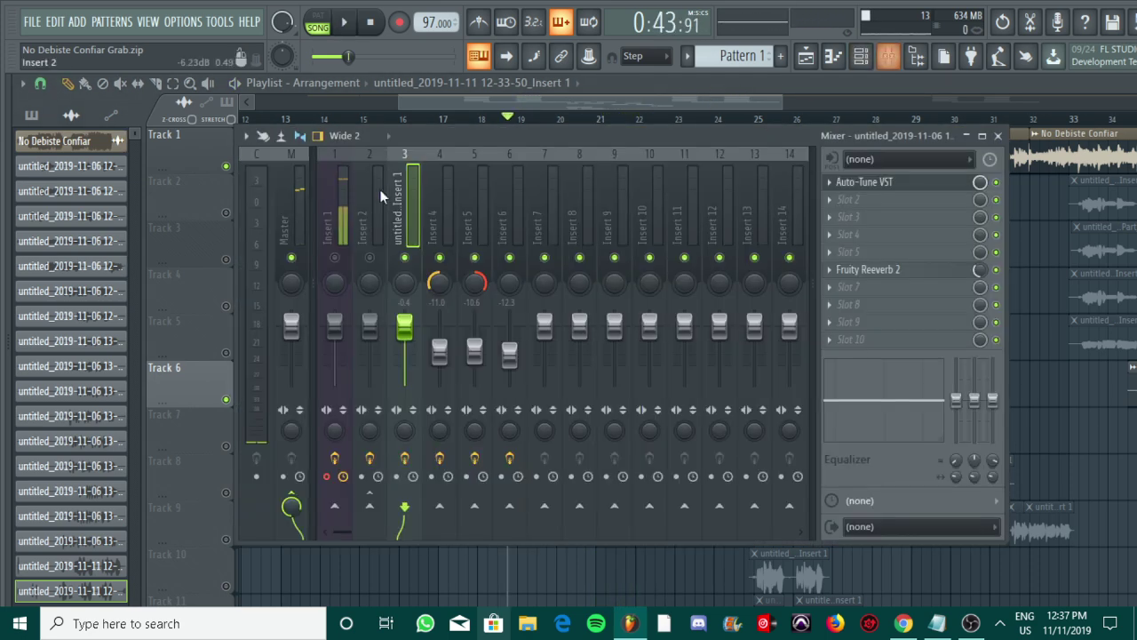
left_click(592, 97)
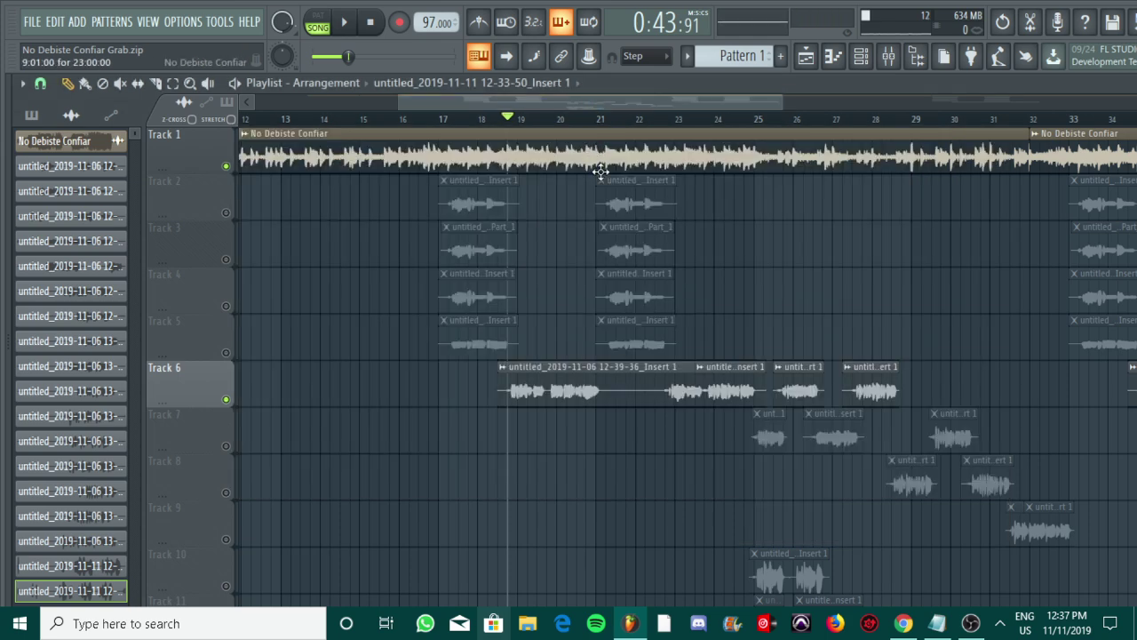
- Play track 6 with the beat from between bars 18 and 19, enable track 2 during playback, and stop
left_click_drag(782, 97, 650, 133)
key("space")
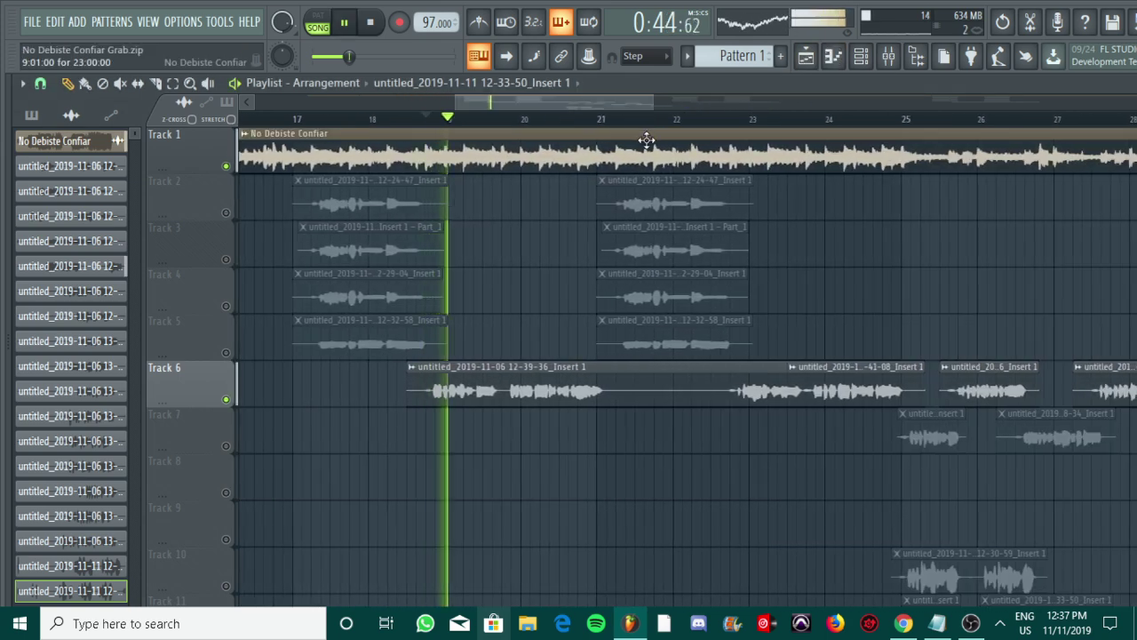
left_click_drag(615, 103, 640, 105)
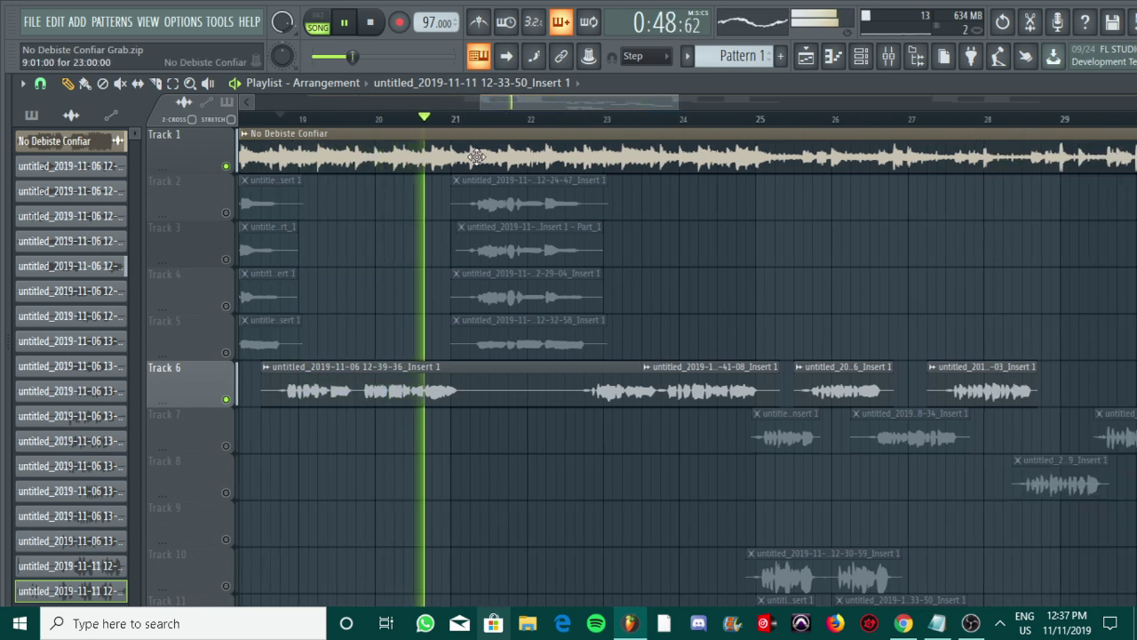
left_click(225, 214)
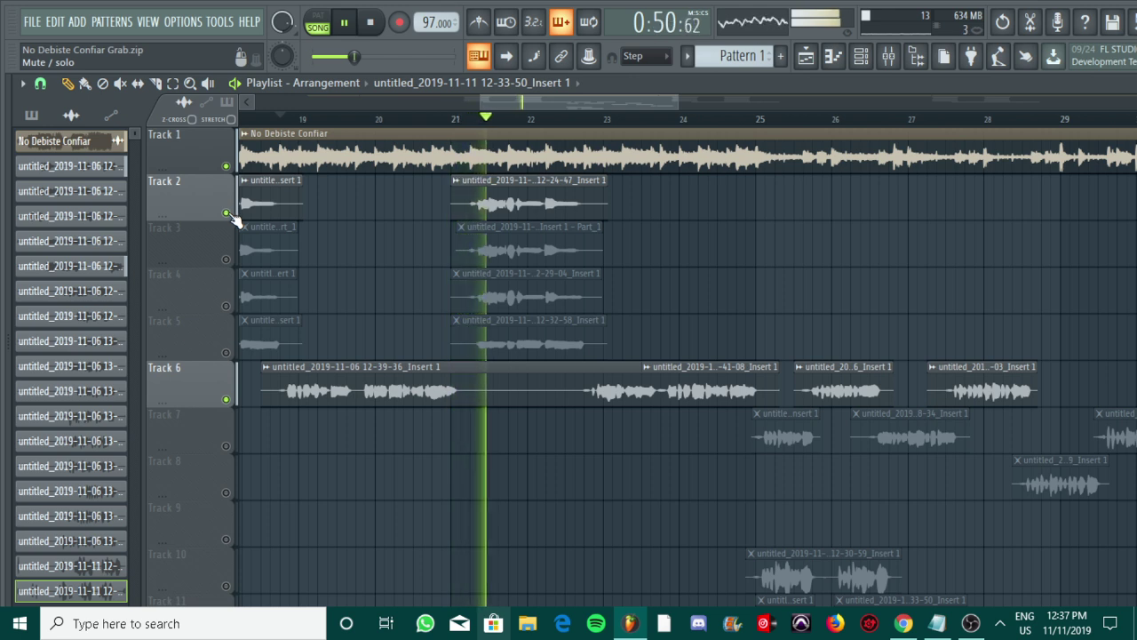
key("space")
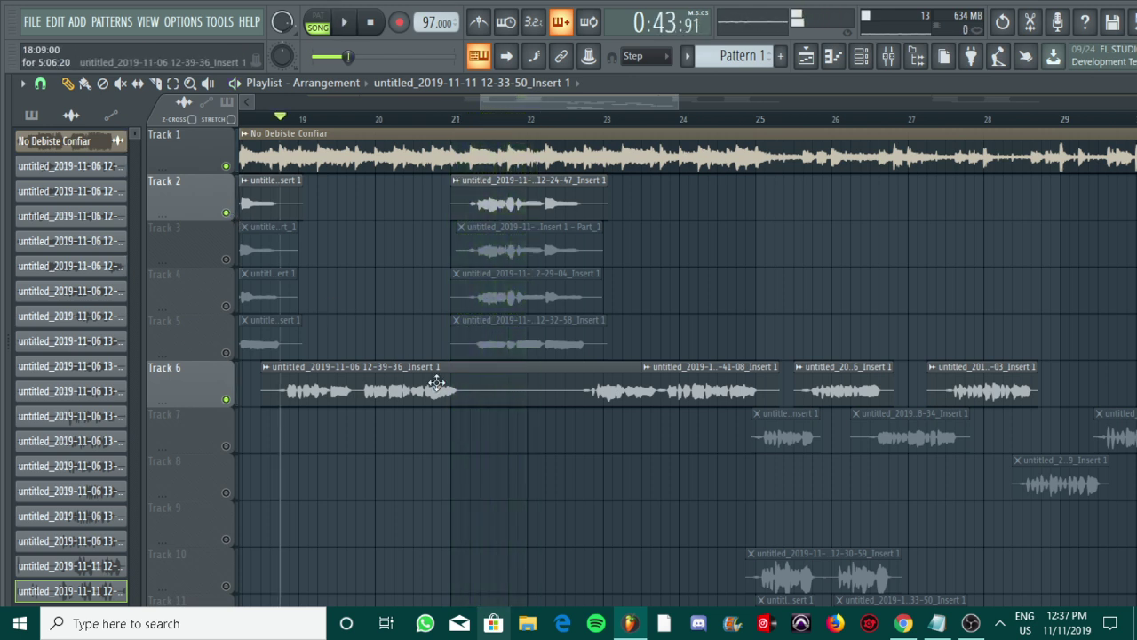
- Play tracks 2 and 6 with the beat from between bars 22 and 23, and stop playback
left_click(585, 120)
key("space")
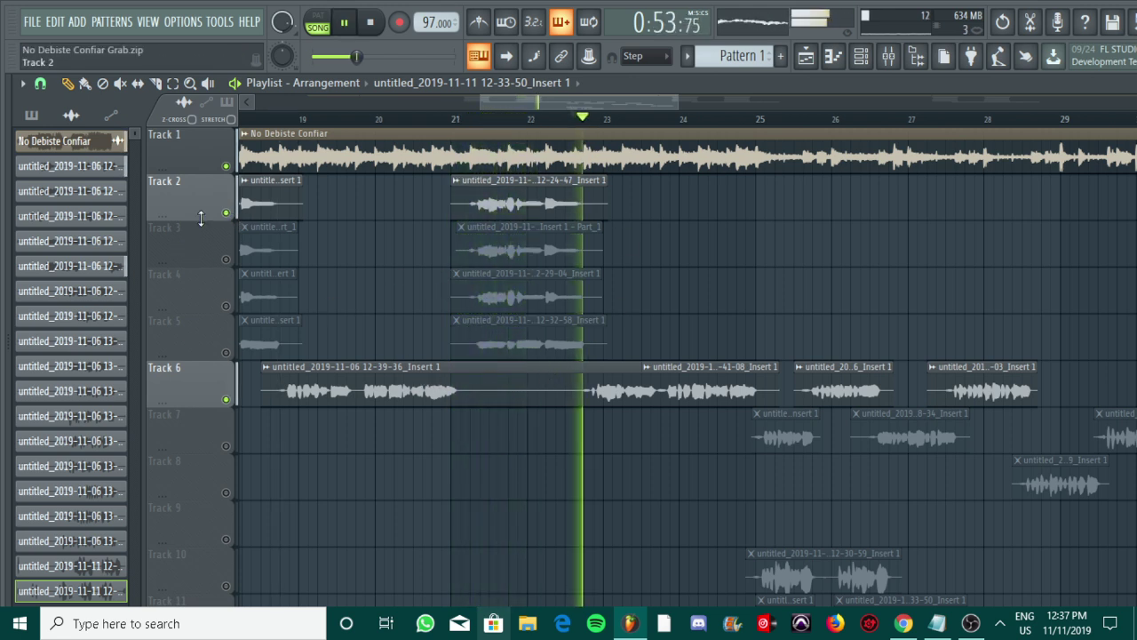
left_click_drag(623, 104, 640, 100)
key("space")
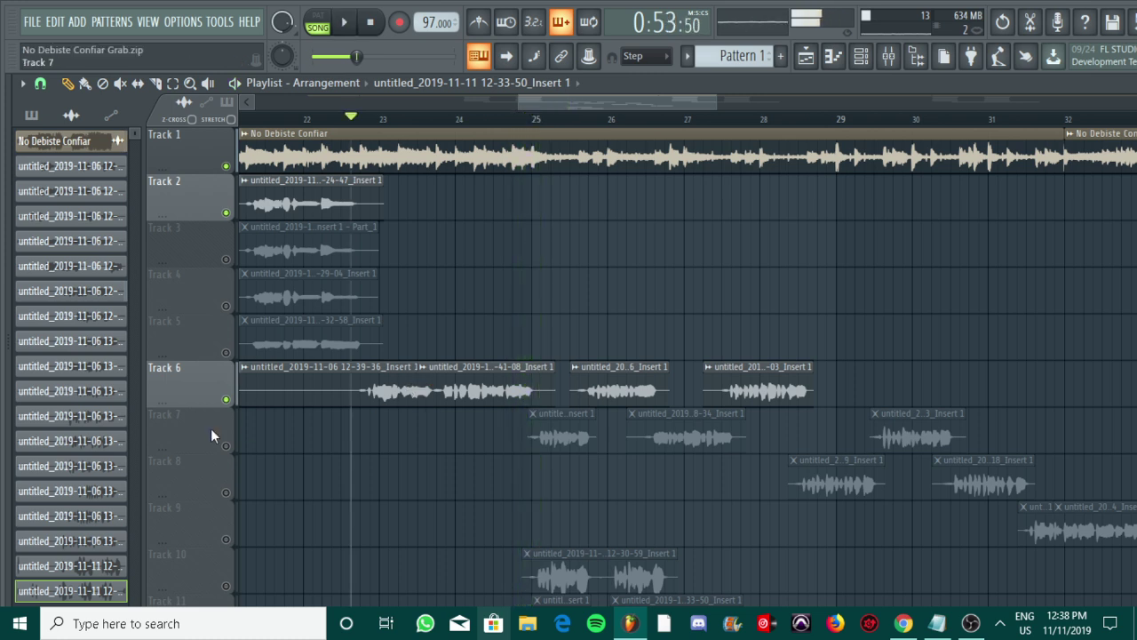
- Enable track 7, set the playback position just before bar 25, and shorten the end of the track 6 clip finishing after bar 25
left_click(226, 445)
left_click(523, 118)
left_click_drag(571, 104, 590, 103)
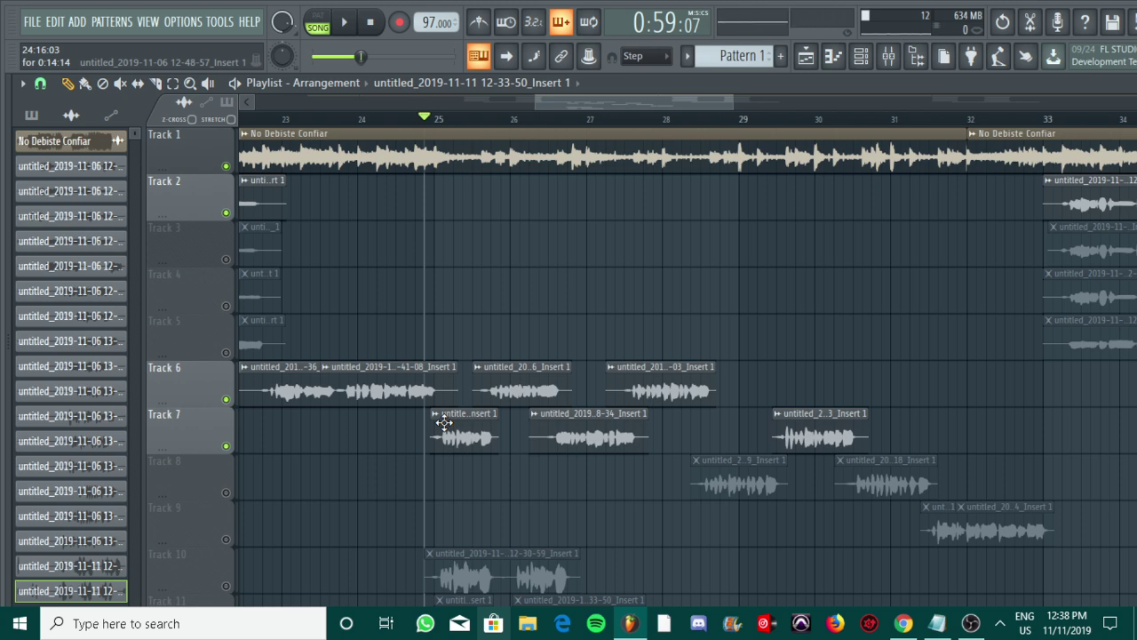
left_click_drag(457, 382, 436, 381)
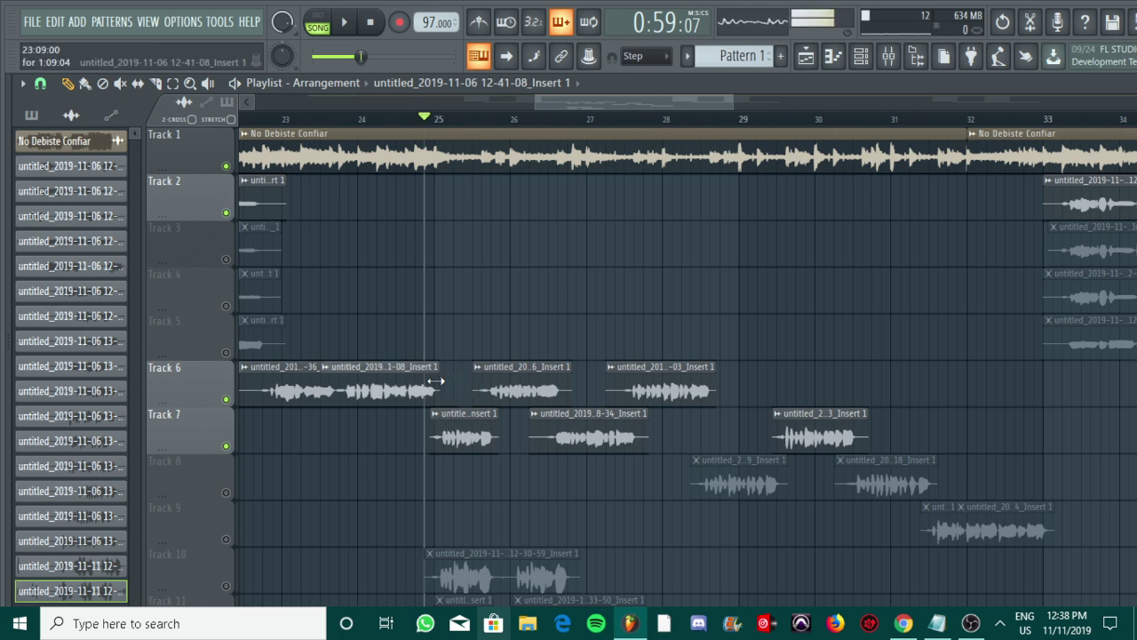
- Play tracks 6 and 7 together from just before bar 25, and replay the passage with track 6 muted
key("space")
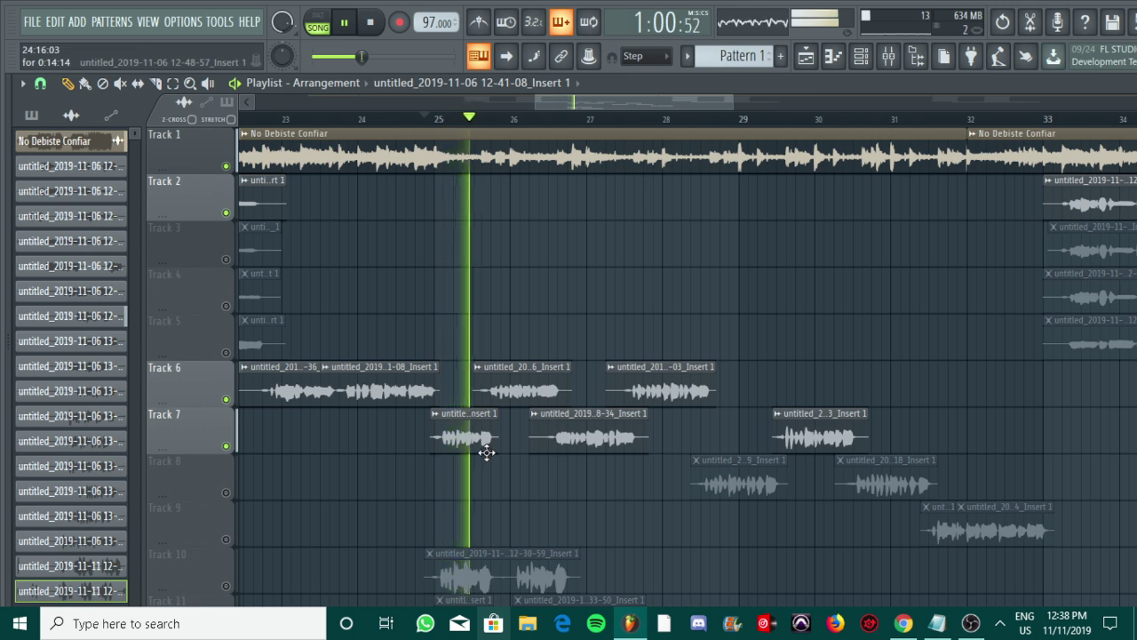
key("space")
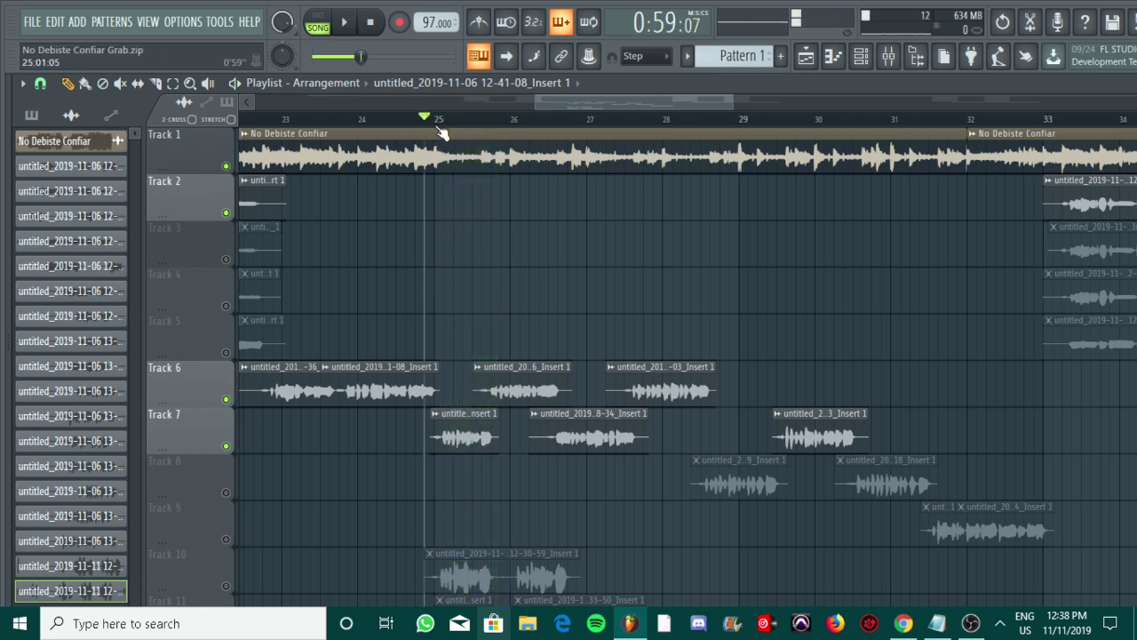
left_click(226, 399)
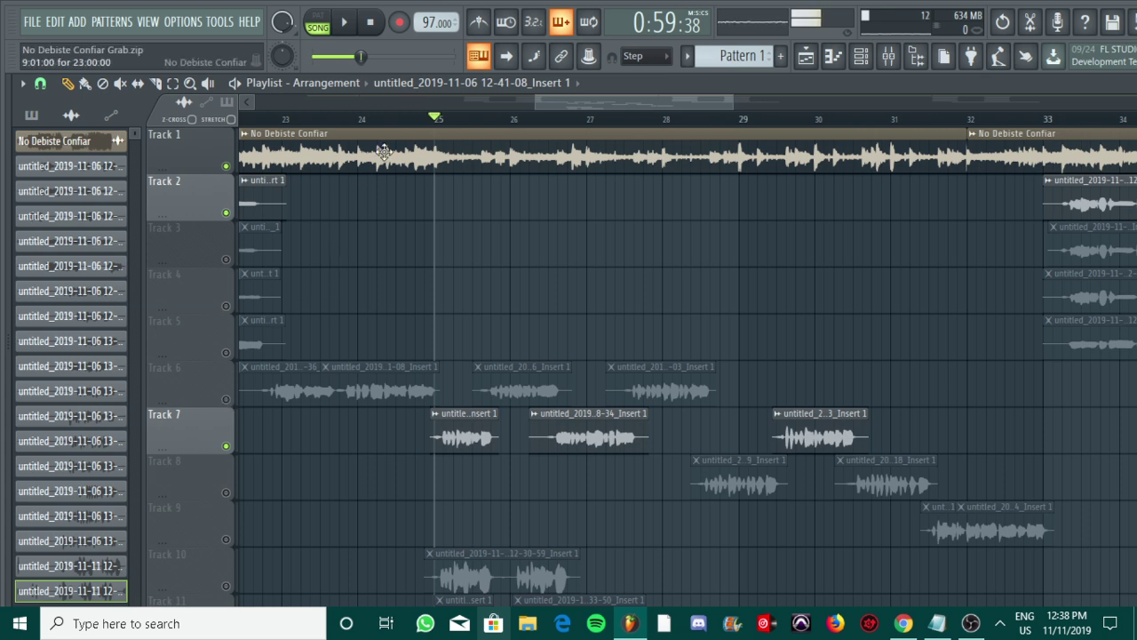
left_click(430, 126)
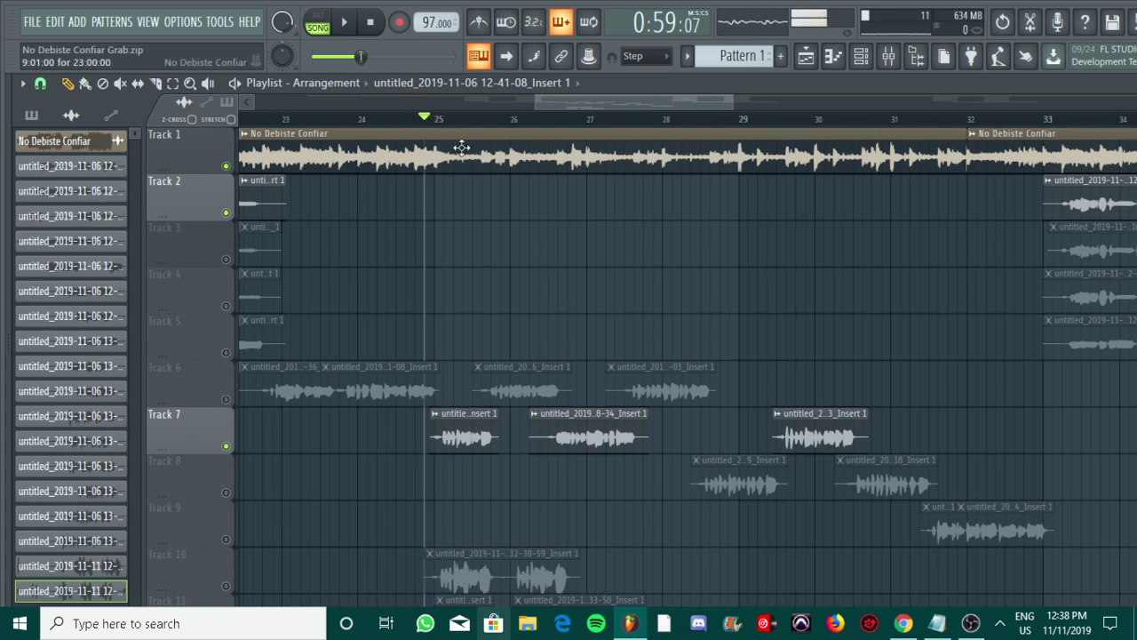
key("space")
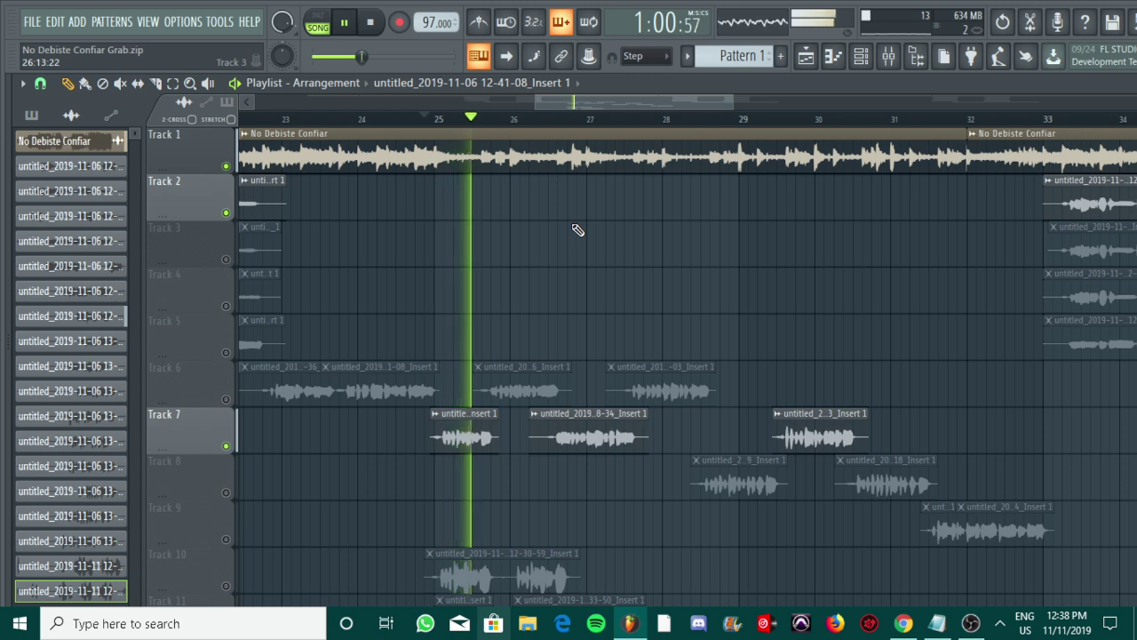
key("space")
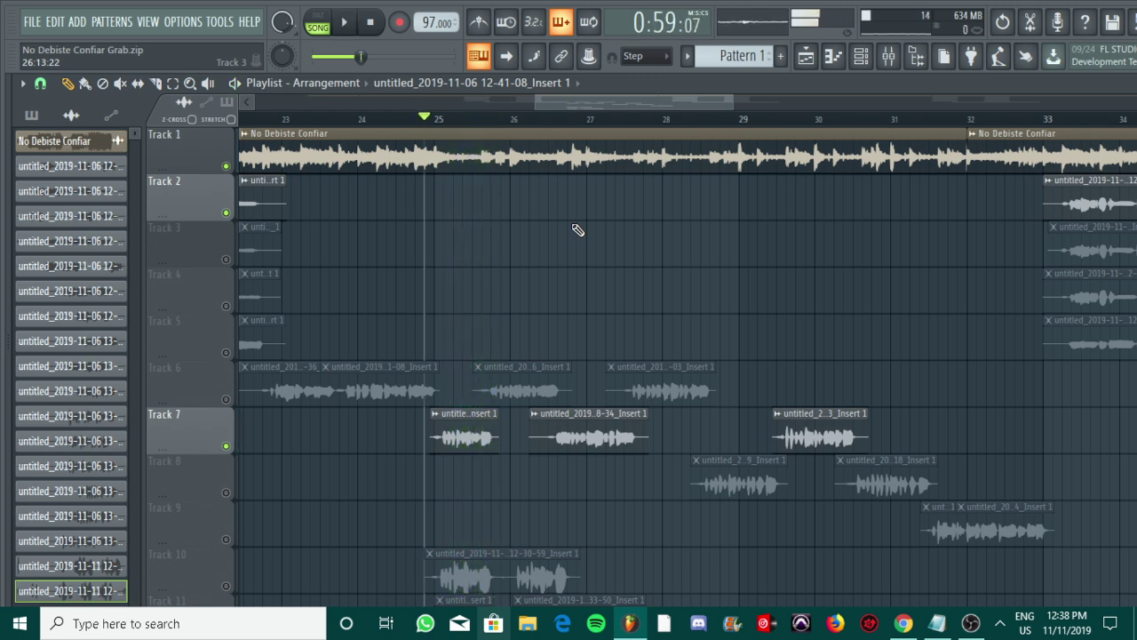
- Enable track 6 in place of track 7, play from between bars 25 and 26, and bring in tracks 7, 8 and 9 one by one before stopping
left_click(226, 399)
left_click(226, 446)
key("space")
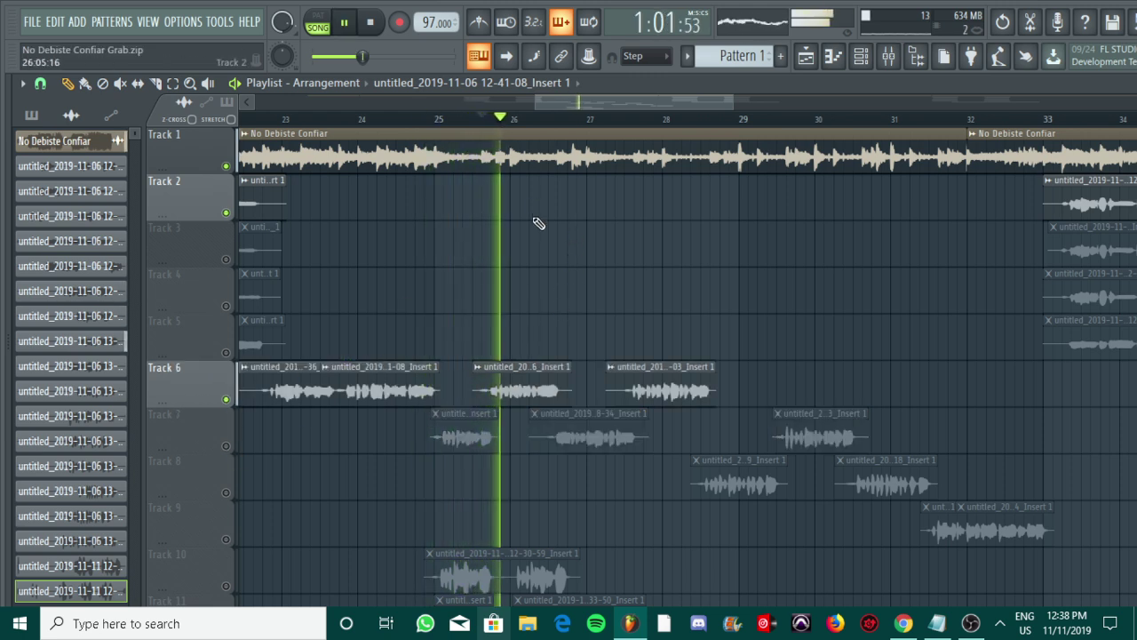
left_click(226, 447)
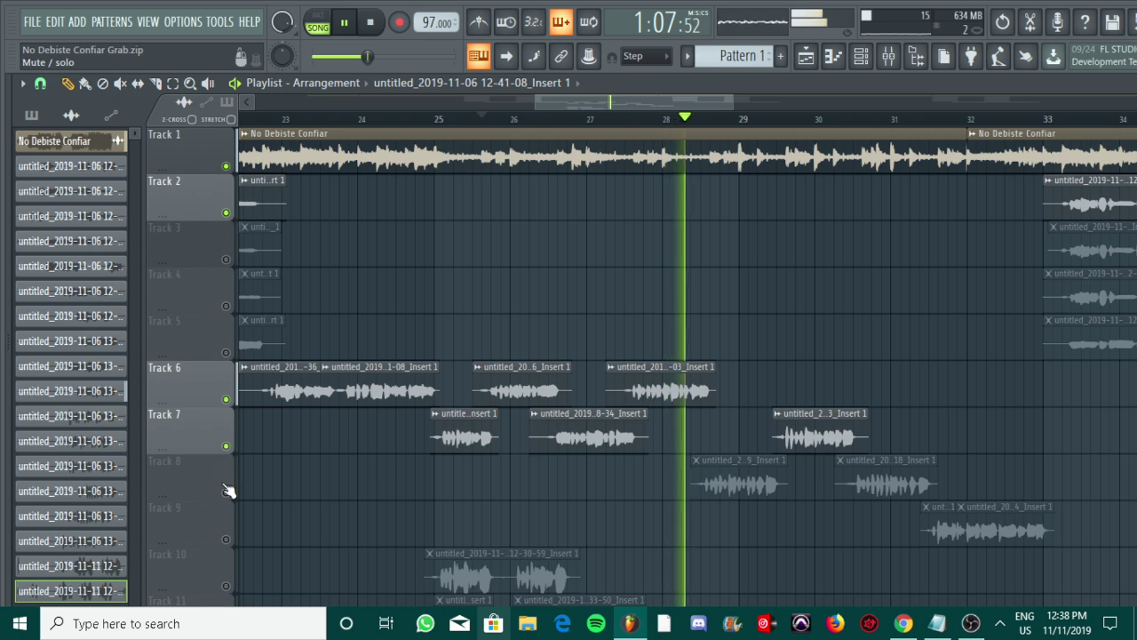
left_click(226, 491)
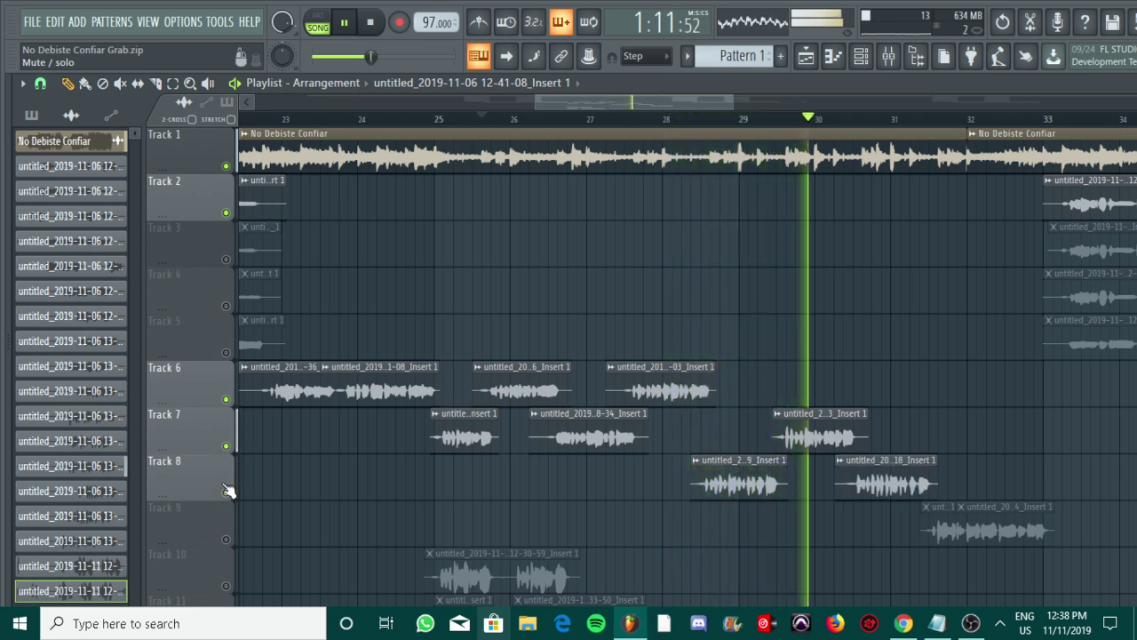
left_click(226, 540)
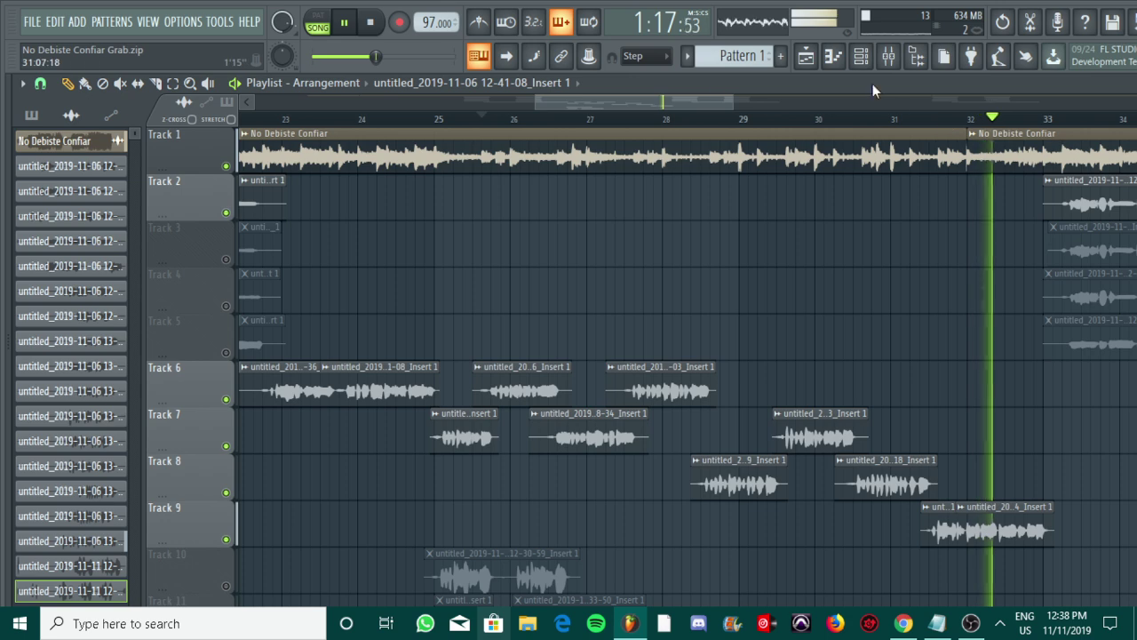
left_click_drag(732, 102, 1033, 102)
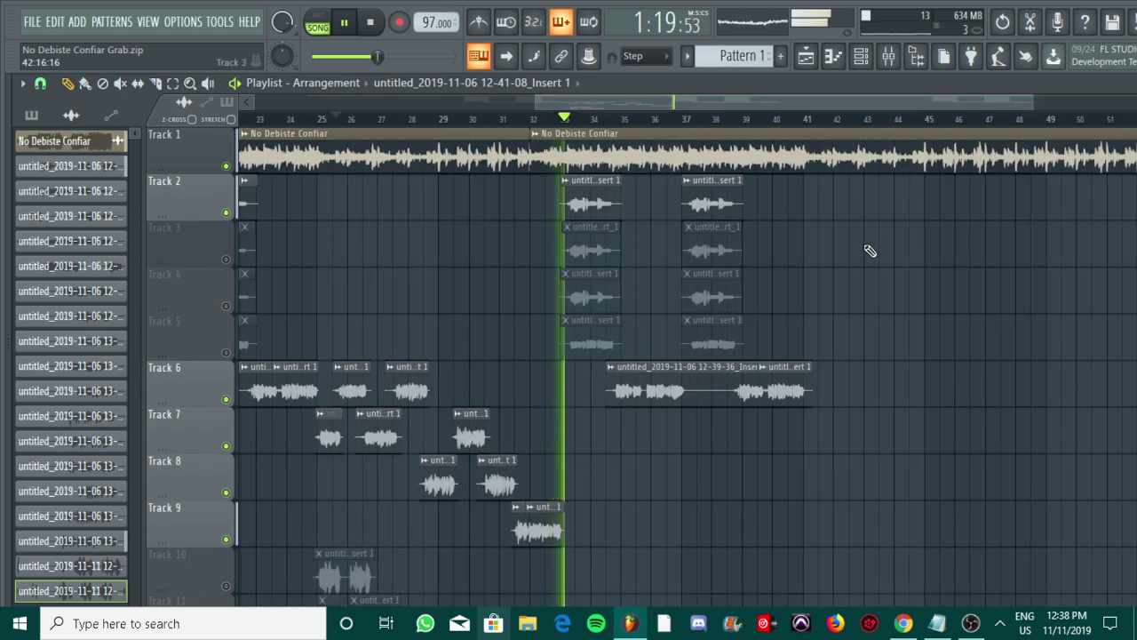
left_click_drag(800, 96, 699, 97)
key("space")
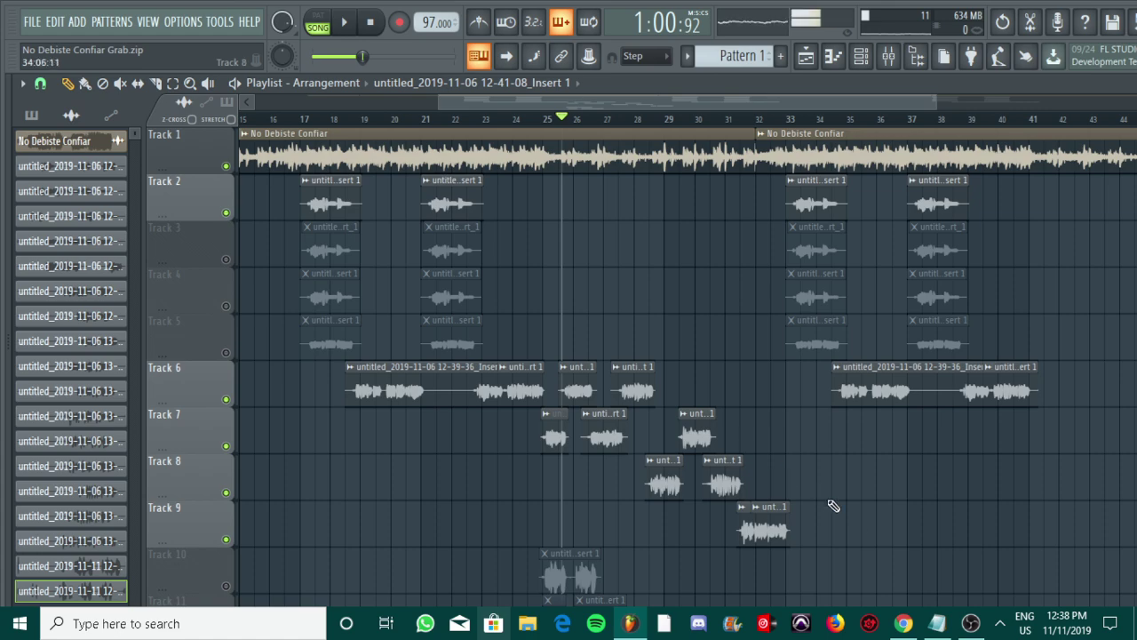
- Check the PASOS DE GRABACION note in Notepad, return to FL Studio, and briefly play the arrangement from about bar 17
left_click(937, 623)
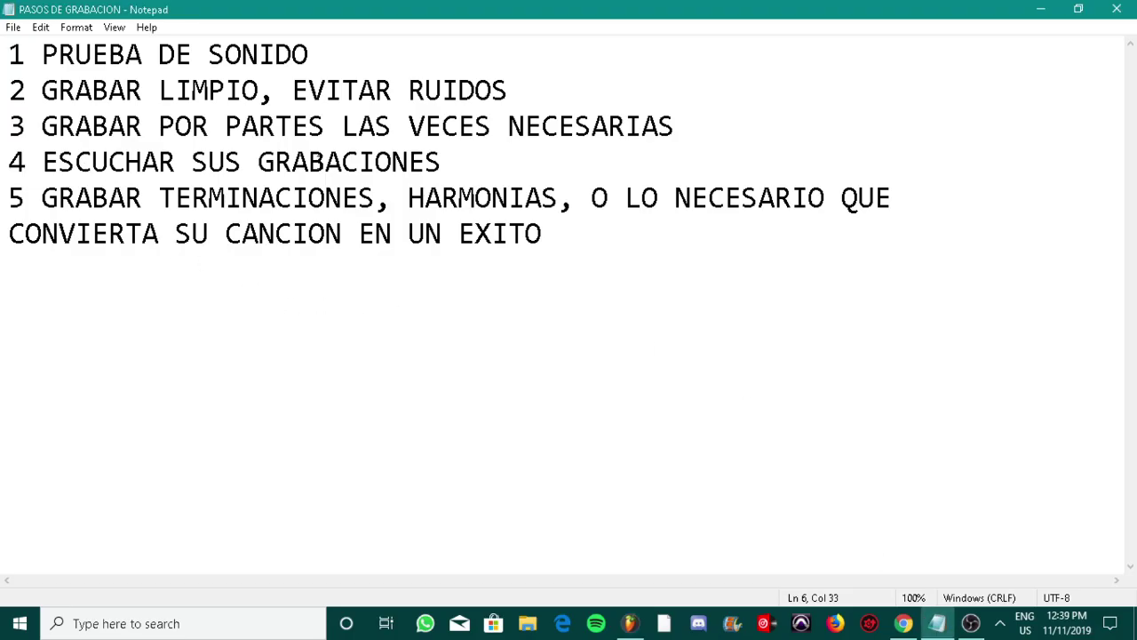
left_click(631, 623)
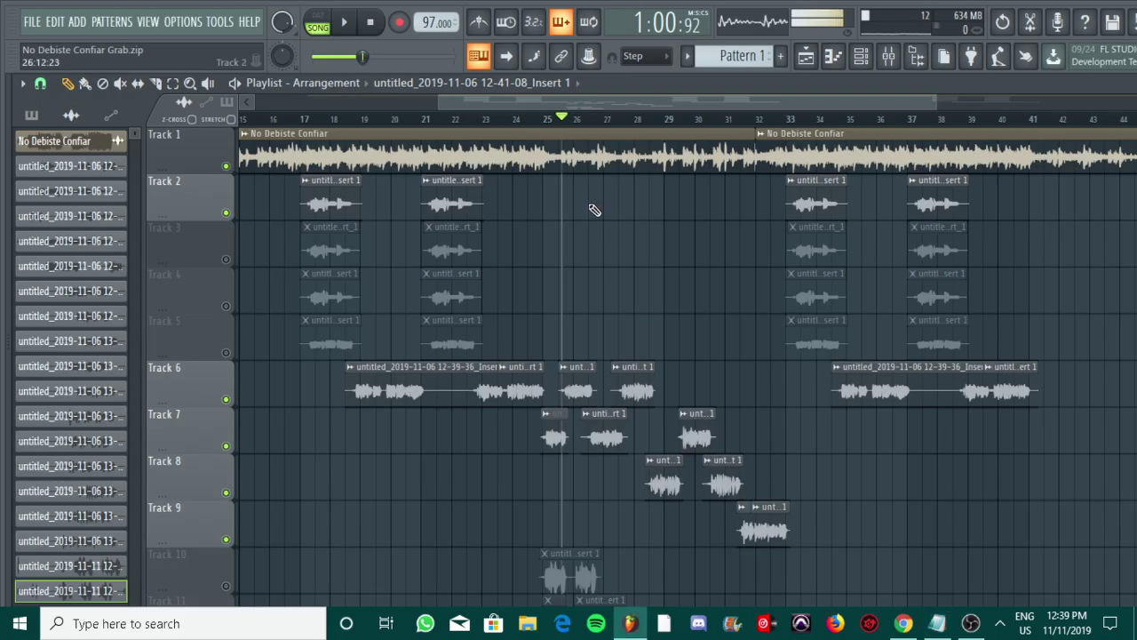
left_click(317, 119)
key("space")
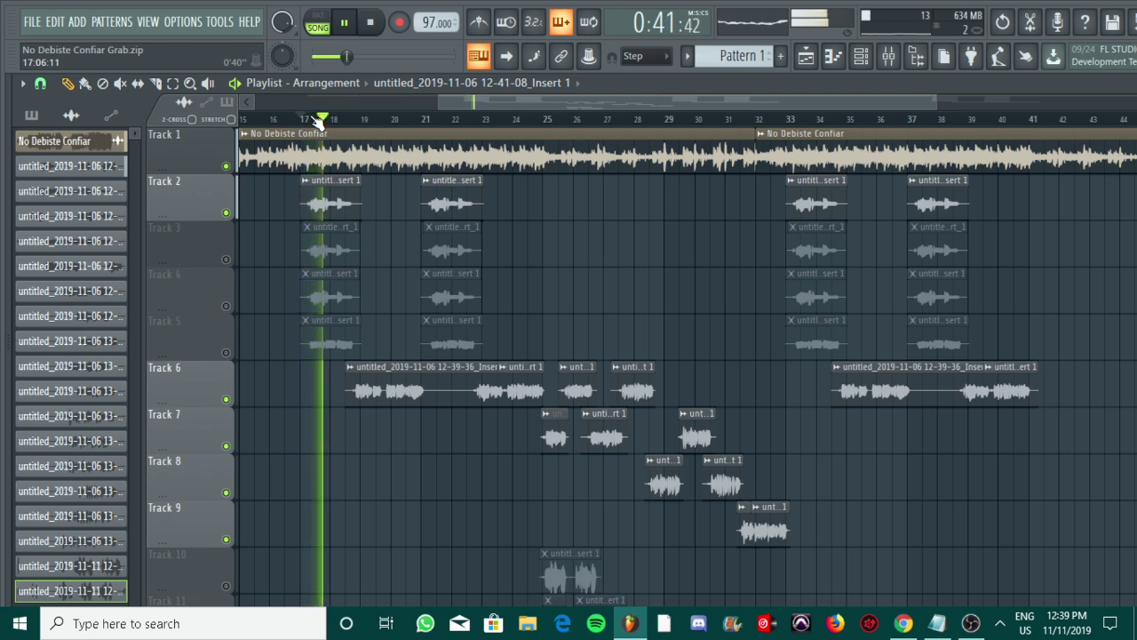
key("space")
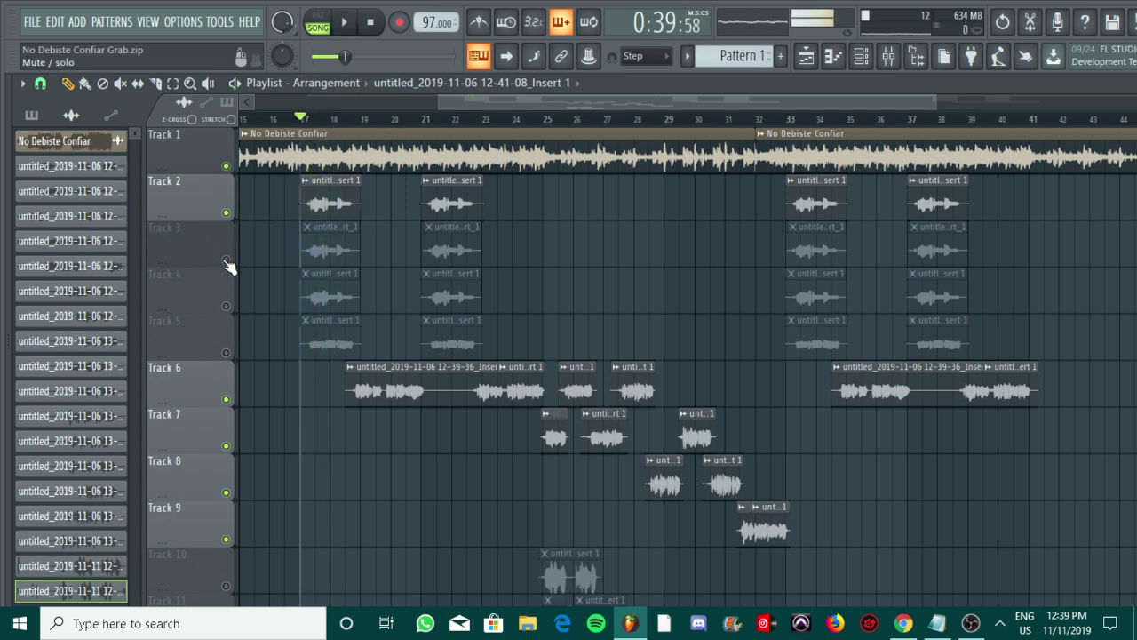
- Reread the recording steps note in Notepad, return to FL Studio, and briefly play the arrangement from between bars 18 and 19
left_click(937, 623)
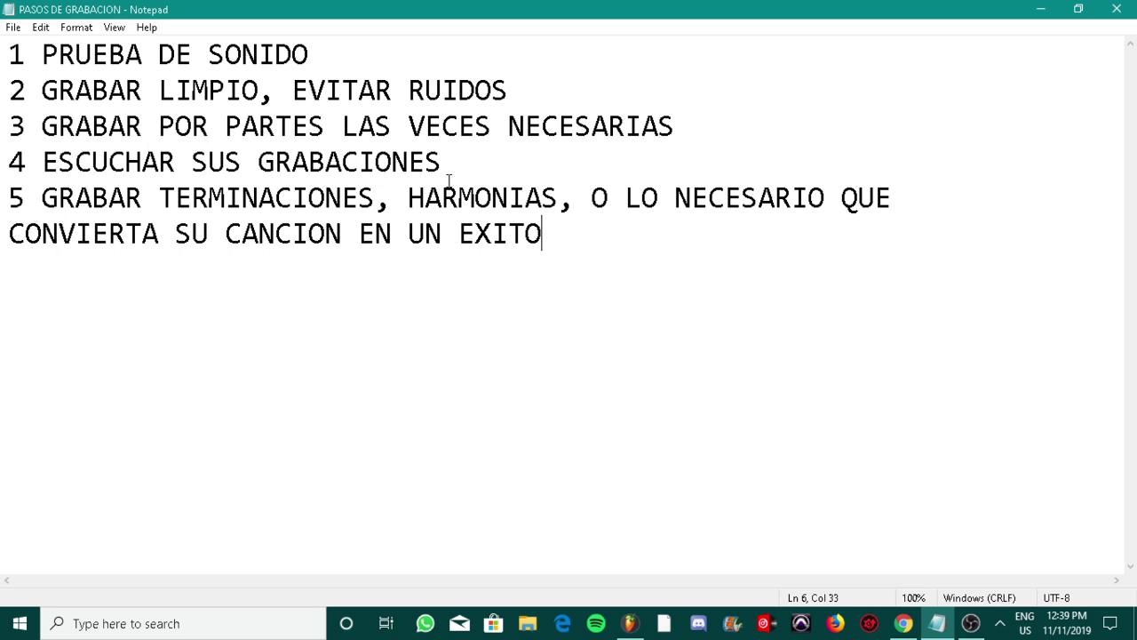
left_click(629, 623)
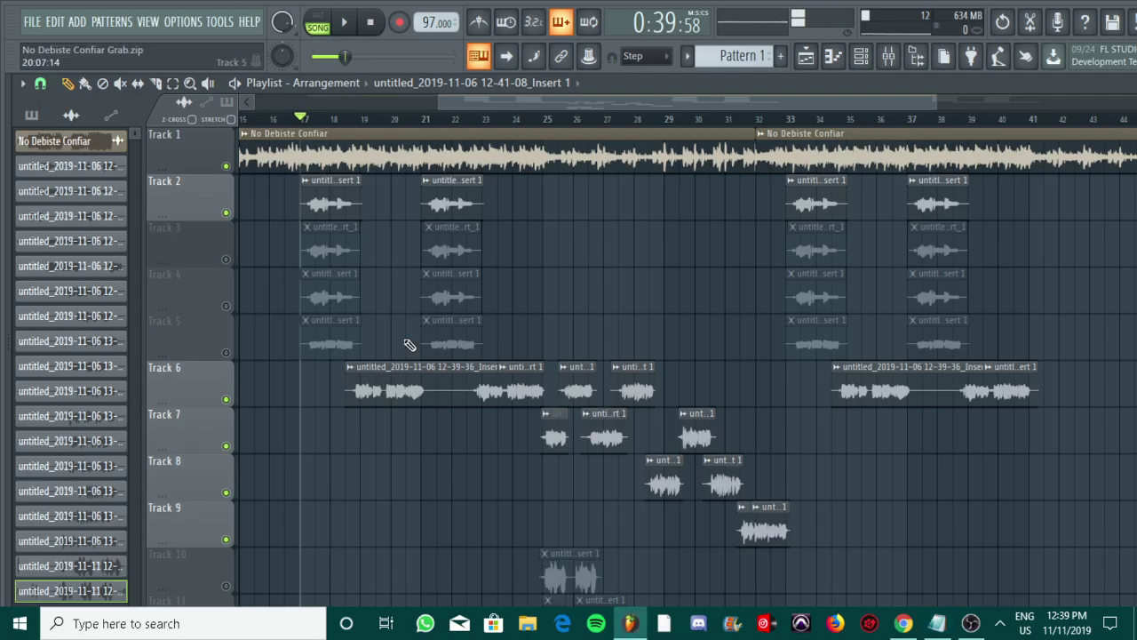
key("space")
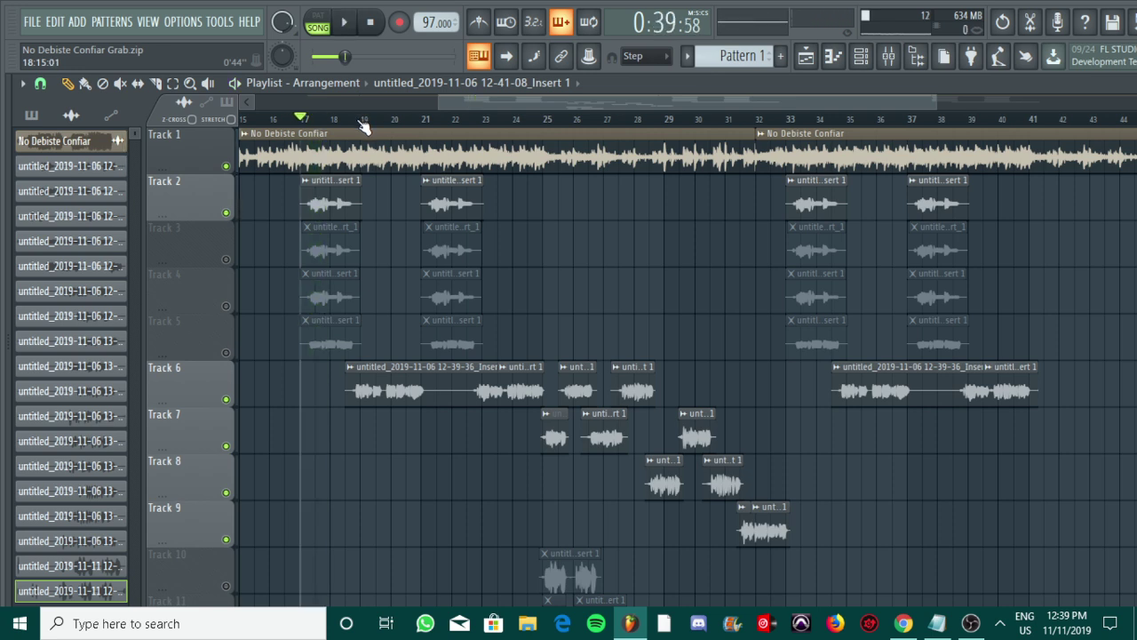
left_click(354, 121)
key("space")
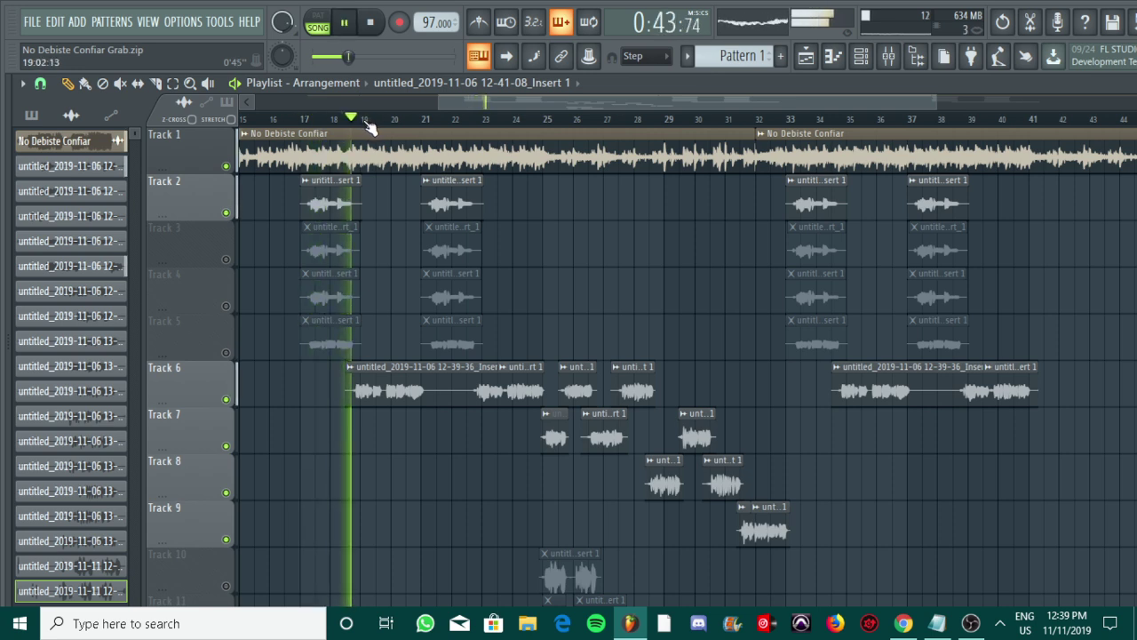
key("space")
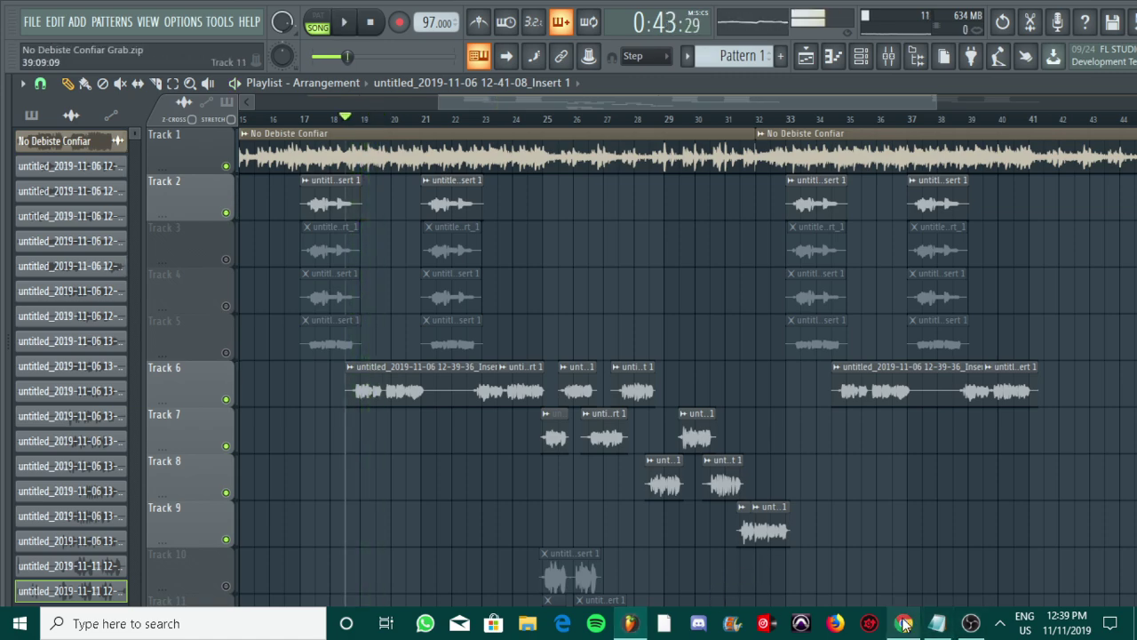
- Review the recording steps in Notepad twice, setting FL Studio's playback position to about bar 17 between the two readings
left_click(903, 623)
left_click(903, 623)
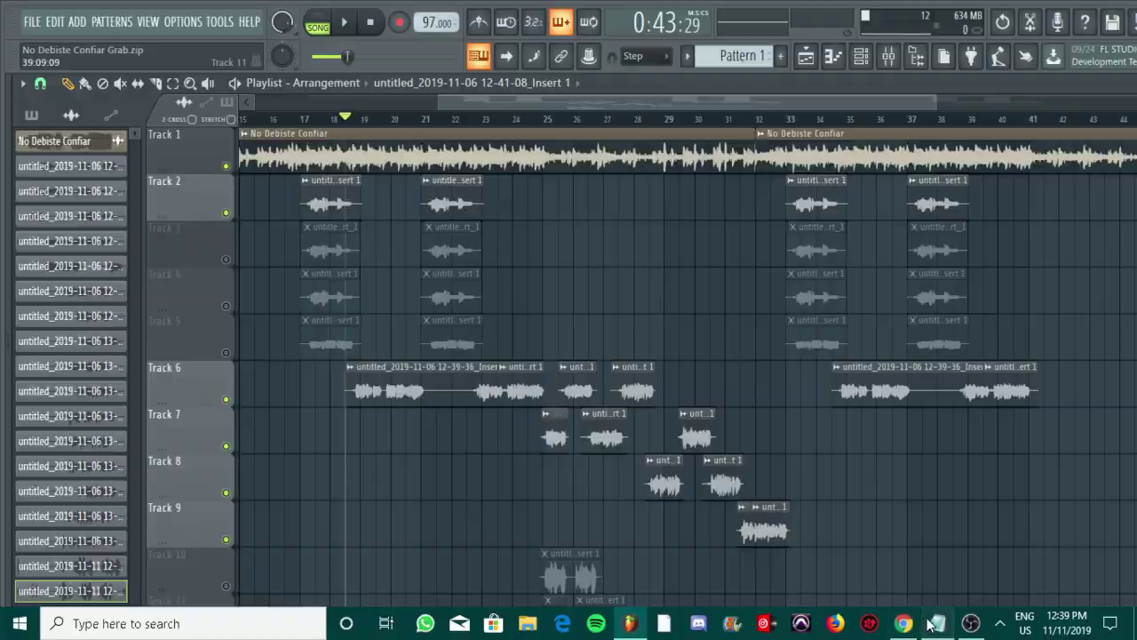
left_click(938, 623)
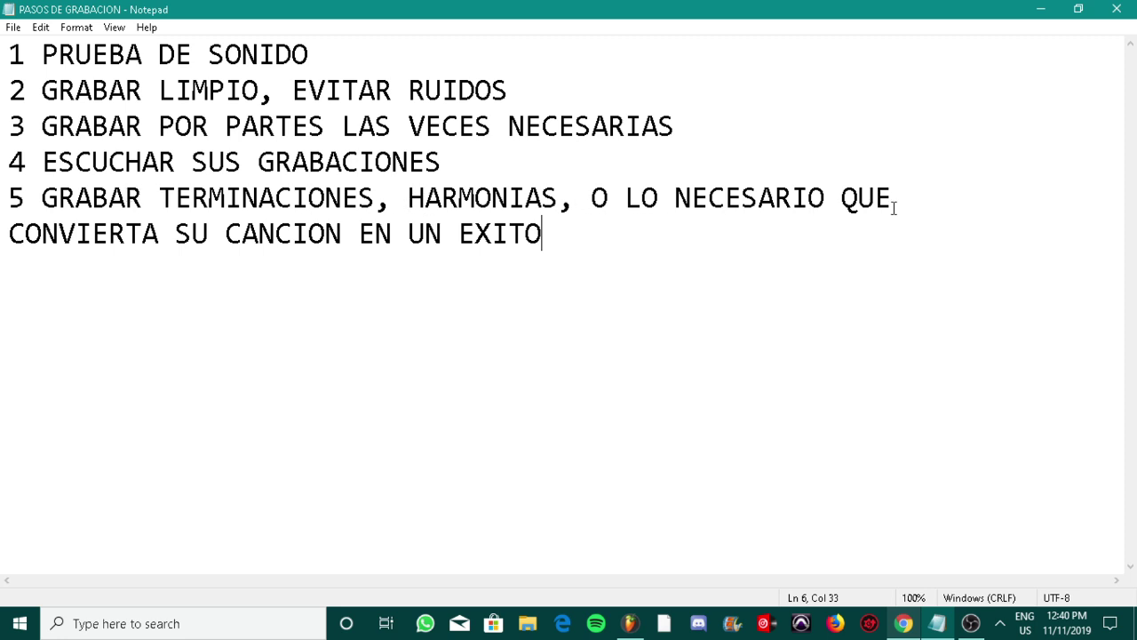
left_click(630, 623)
scroll(490, 427, "down", 1)
scroll(489, 426, "up", 1)
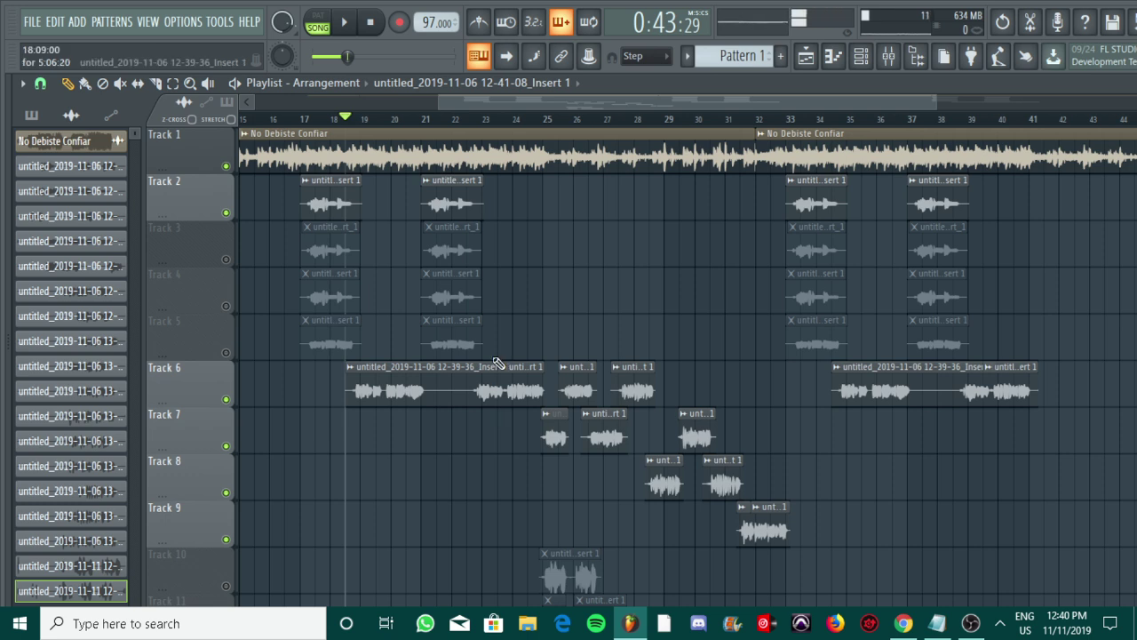
left_click(308, 117)
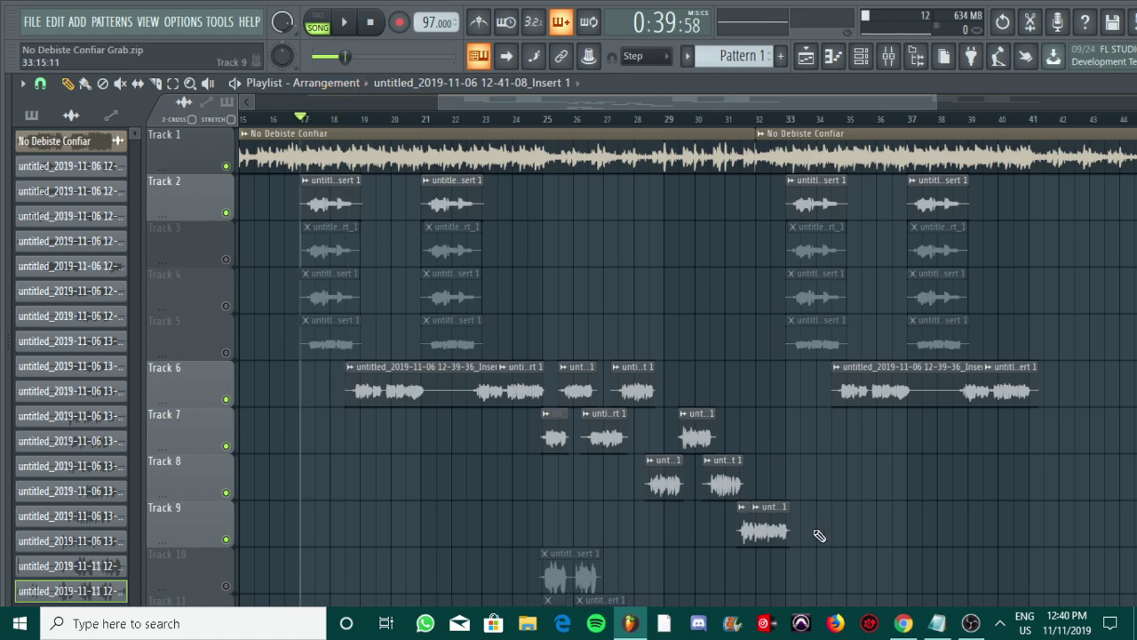
left_click(938, 623)
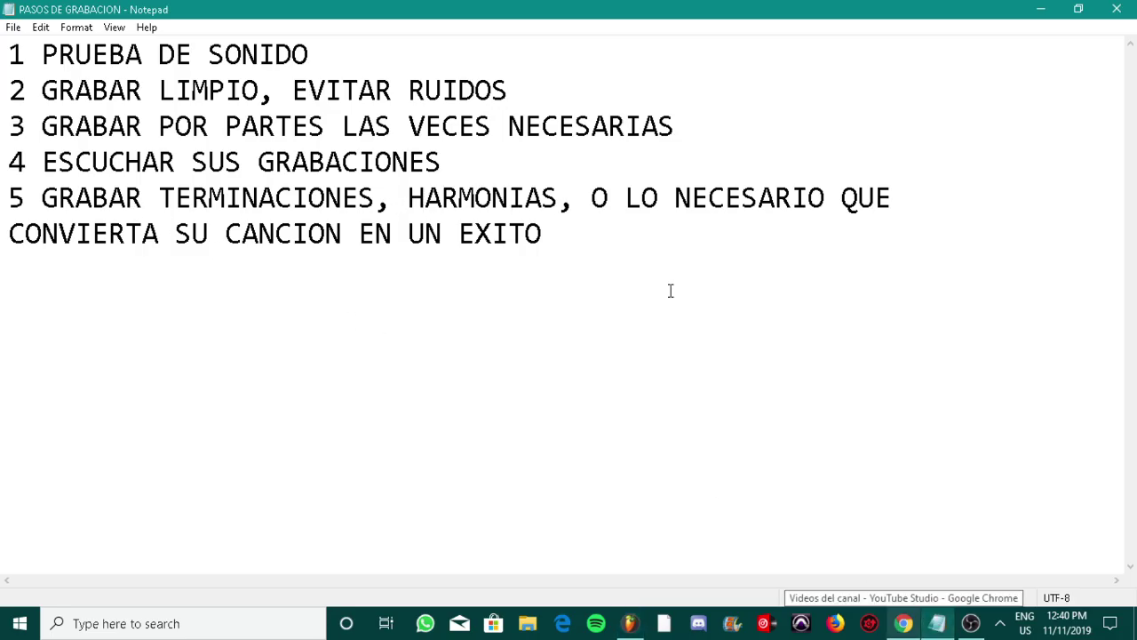
left_click(629, 623)
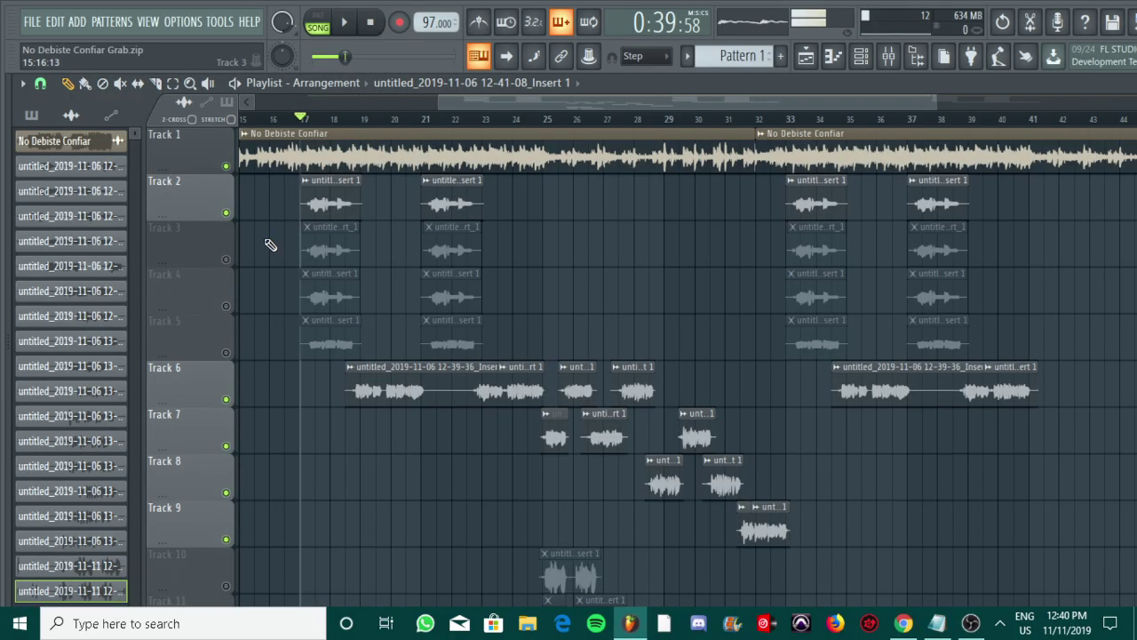
- Enable track 3 in place of track 2, play from bar 17, and bring in track 4 before stopping
left_click(226, 214)
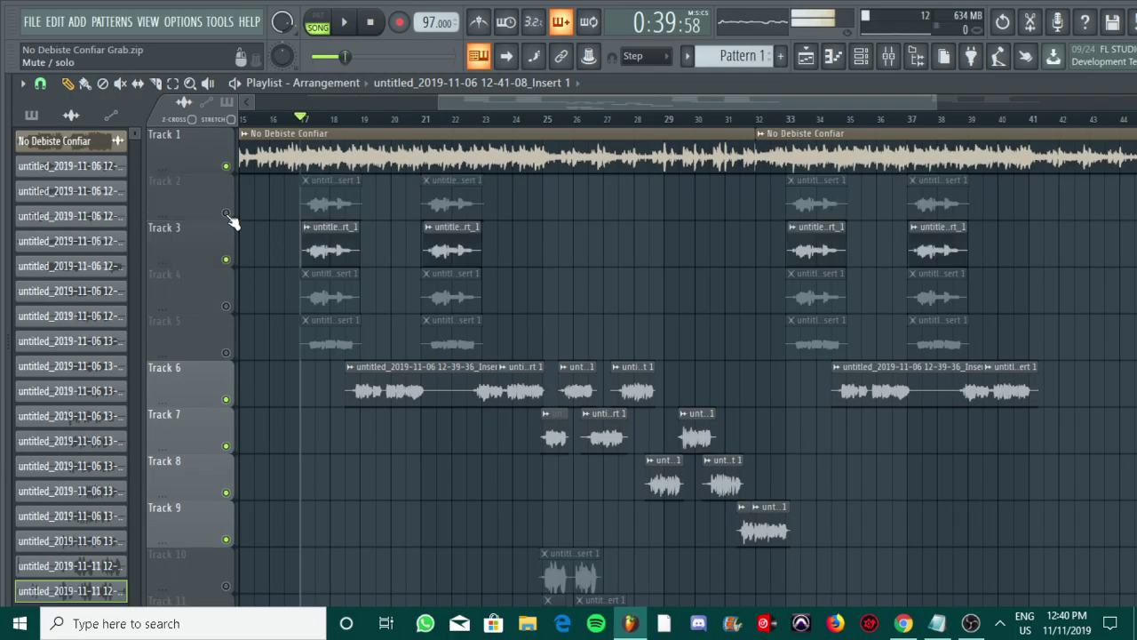
left_click(937, 623)
left_click(938, 623)
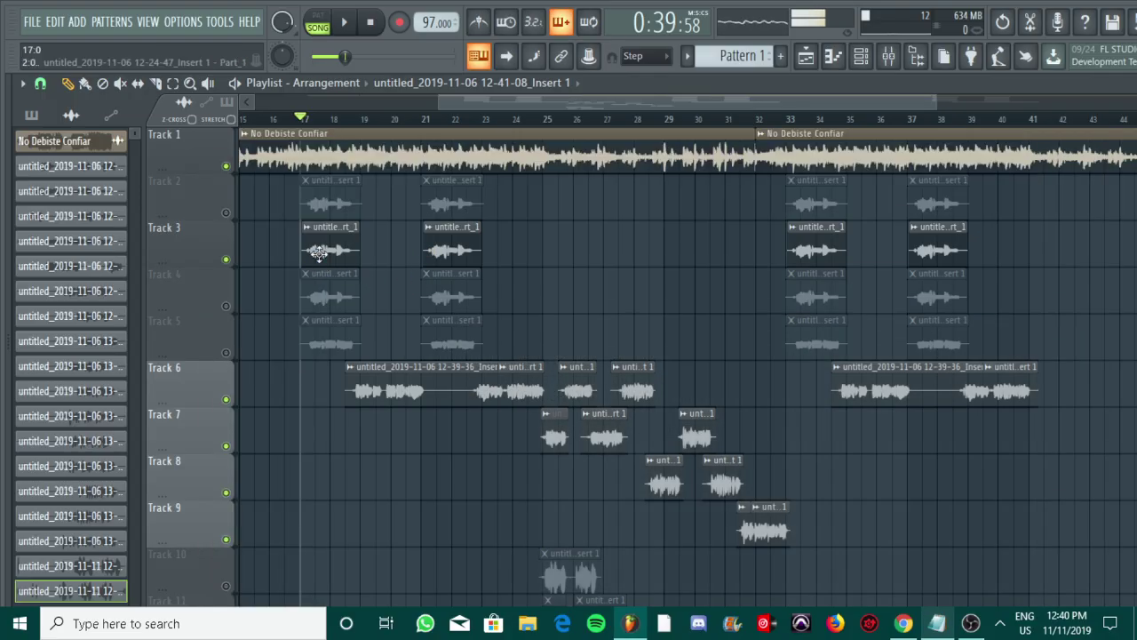
key("space")
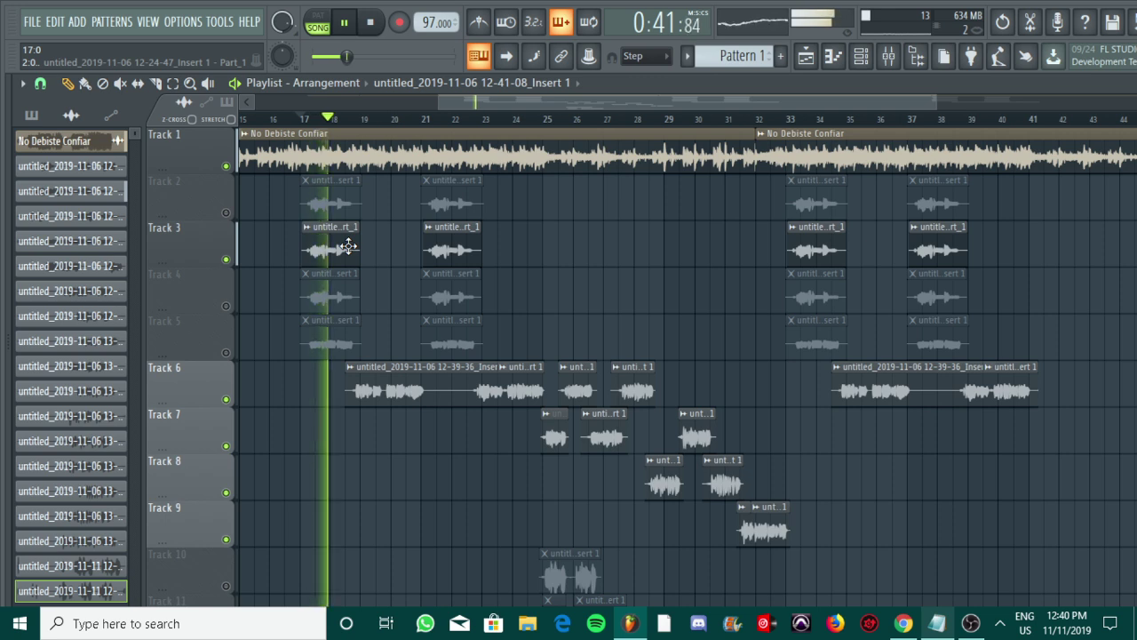
left_click(228, 304)
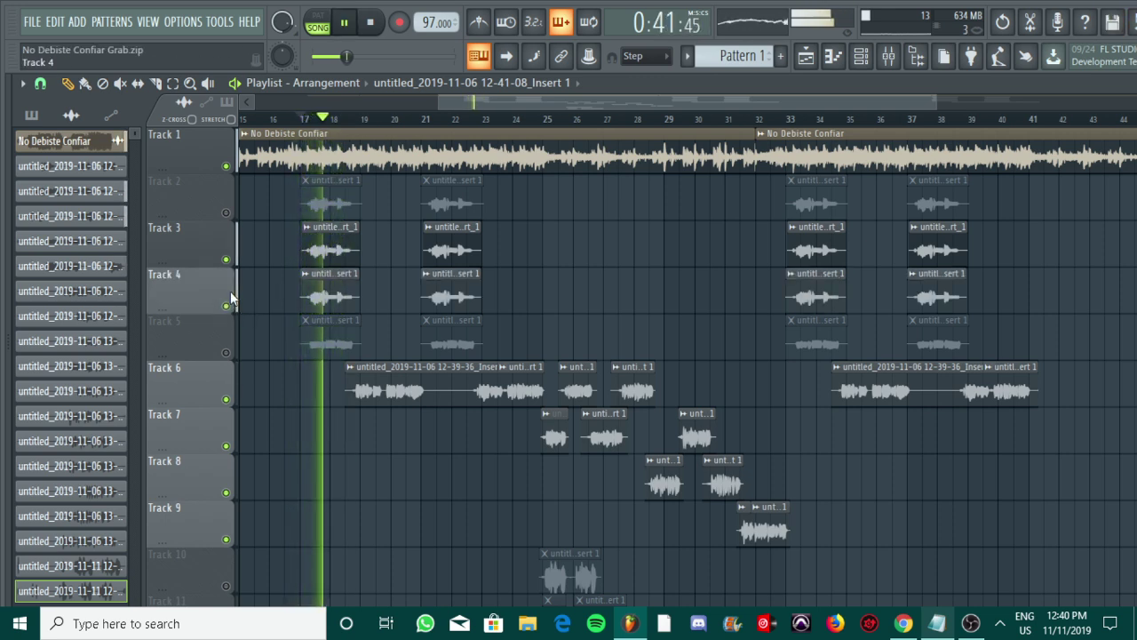
key("space")
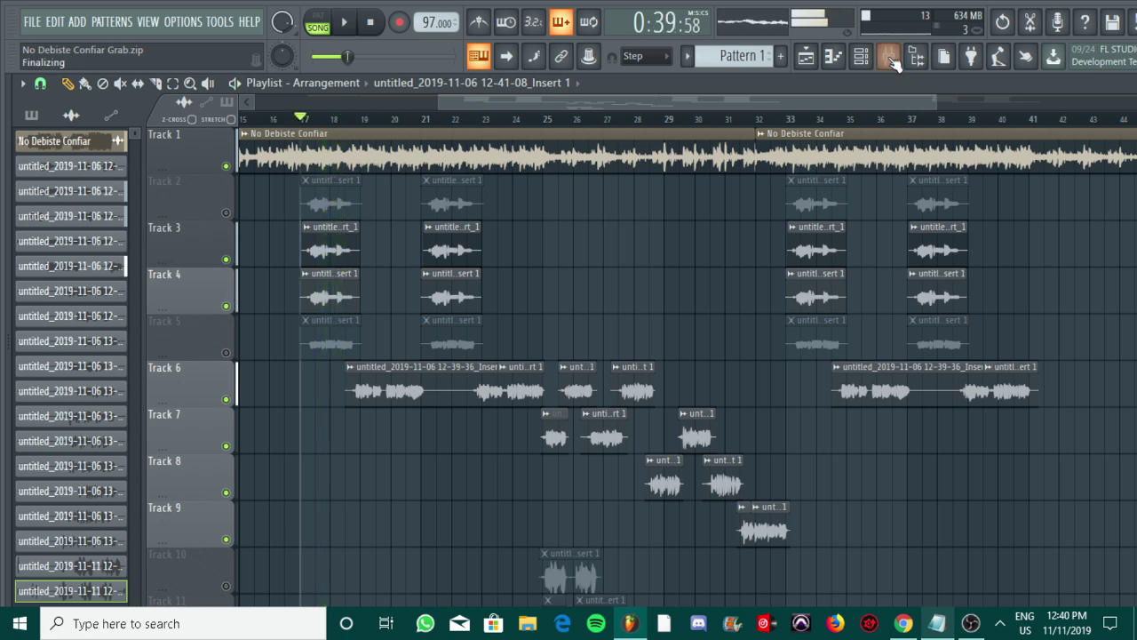
- Play the vocals from bar 17 with the mixer open, examining the panning and levels of Inserts 4 and 5
key("F9")
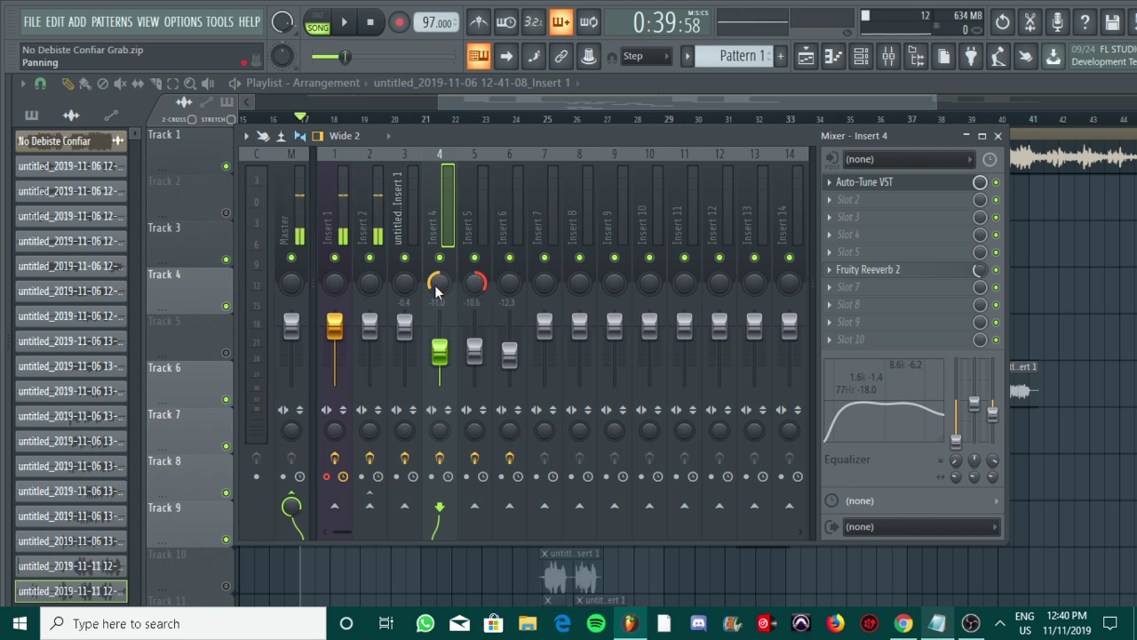
key("space")
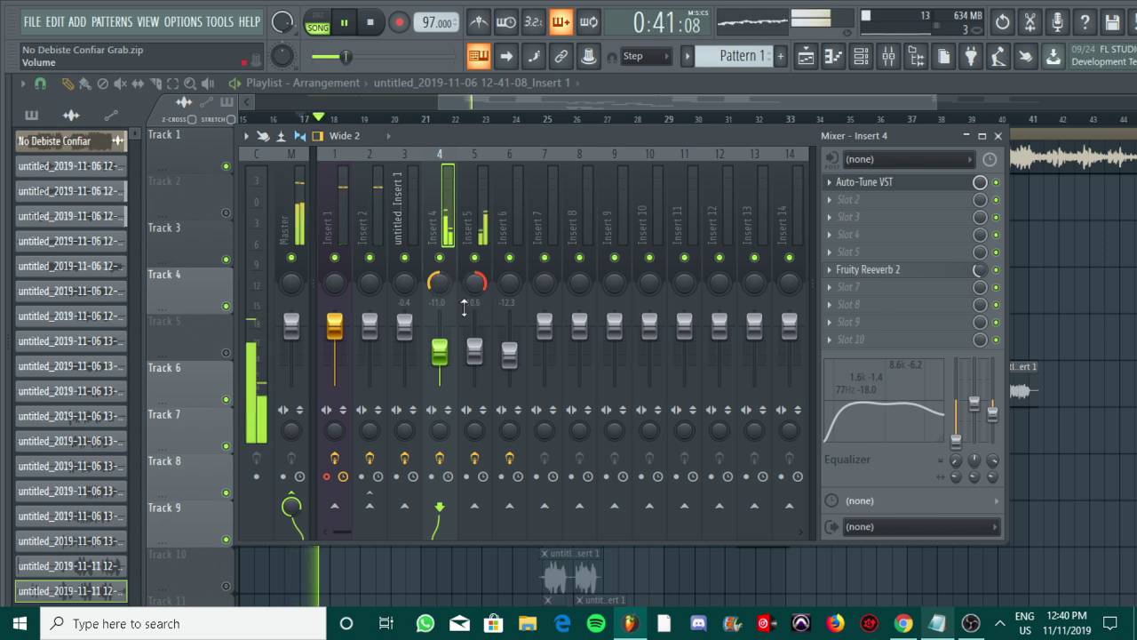
left_click(612, 94)
key("space")
- Mute the beat on track 1, play tracks 3 and 4 from bar 17, and replay them with track 2 enabled
left_click(226, 166)
key("space")
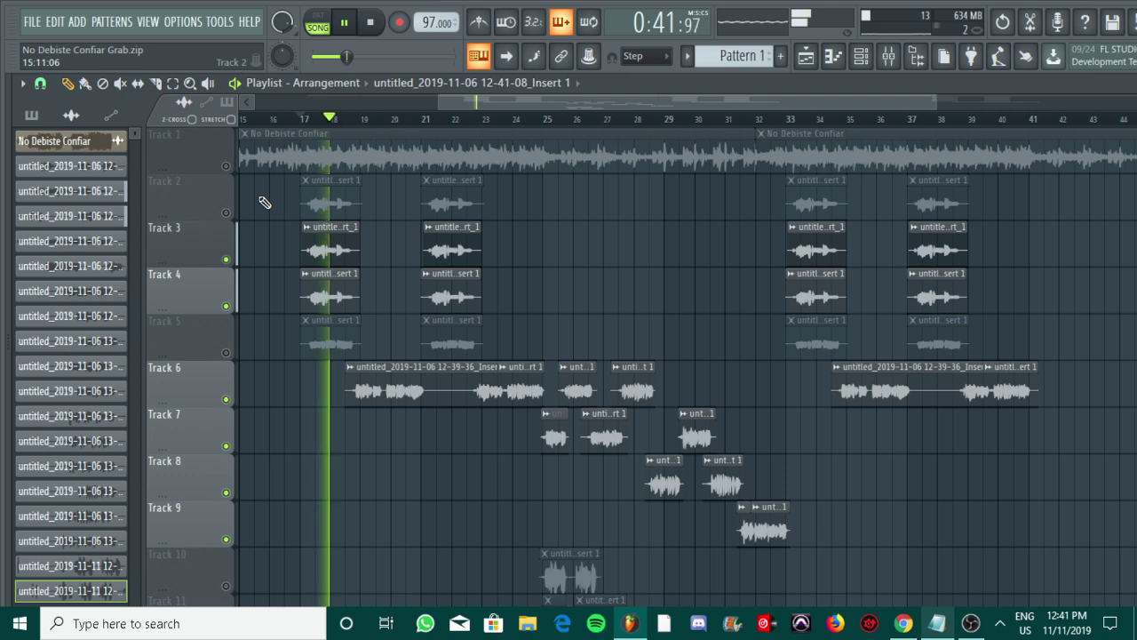
key("space")
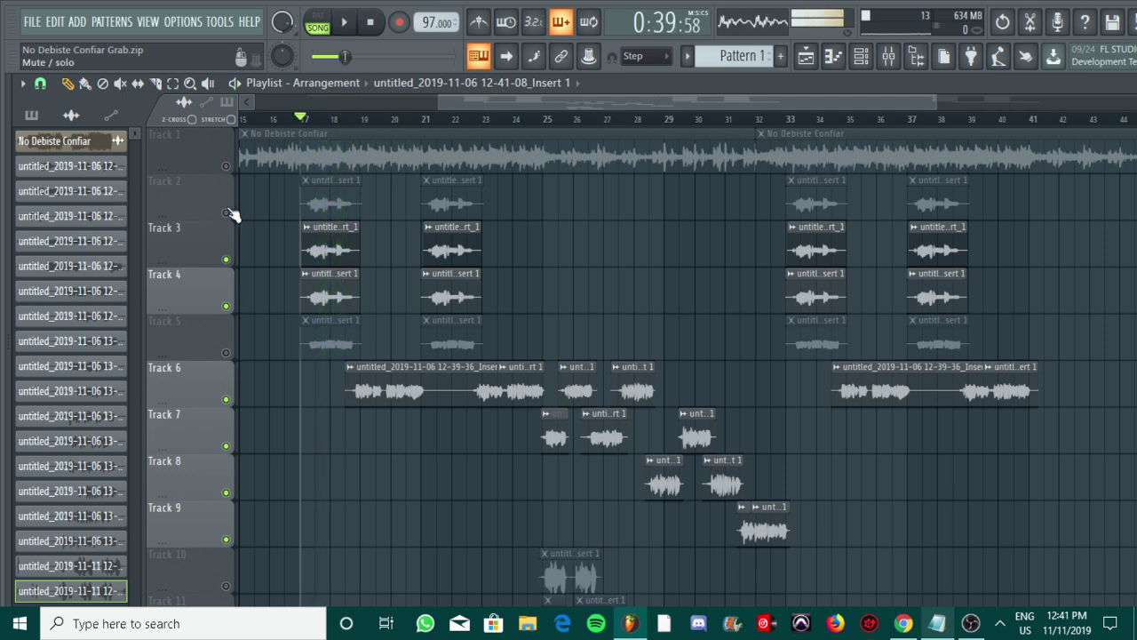
left_click(227, 213)
key("space")
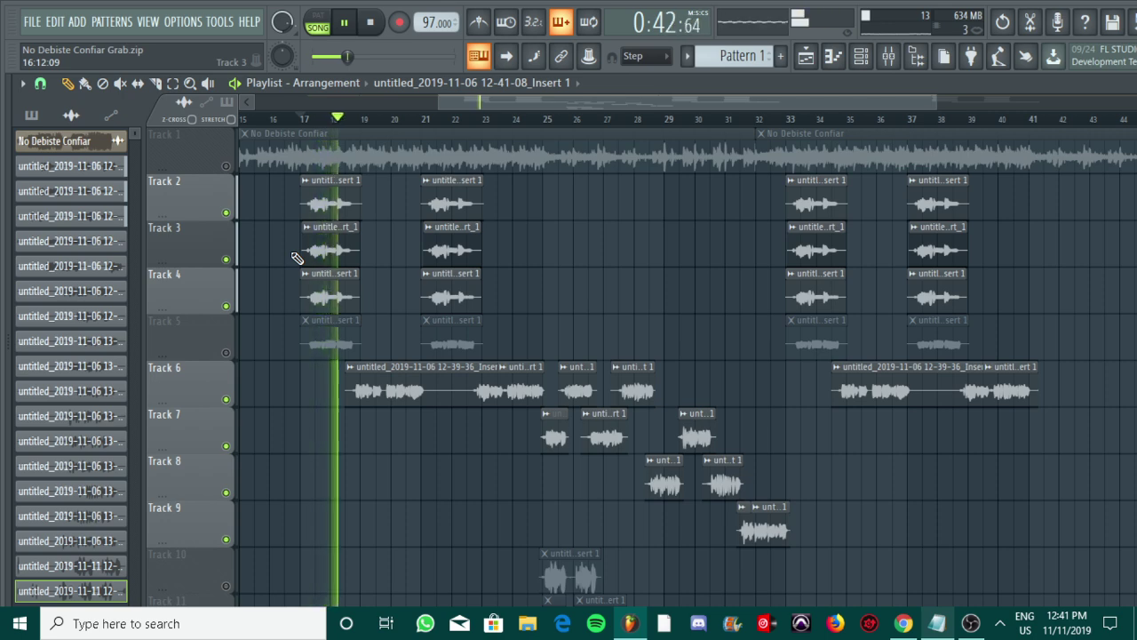
key("space")
- Enable track 5, reread the PASOS DE GRABACION note in Notepad, and return to FL Studio
left_click(227, 352)
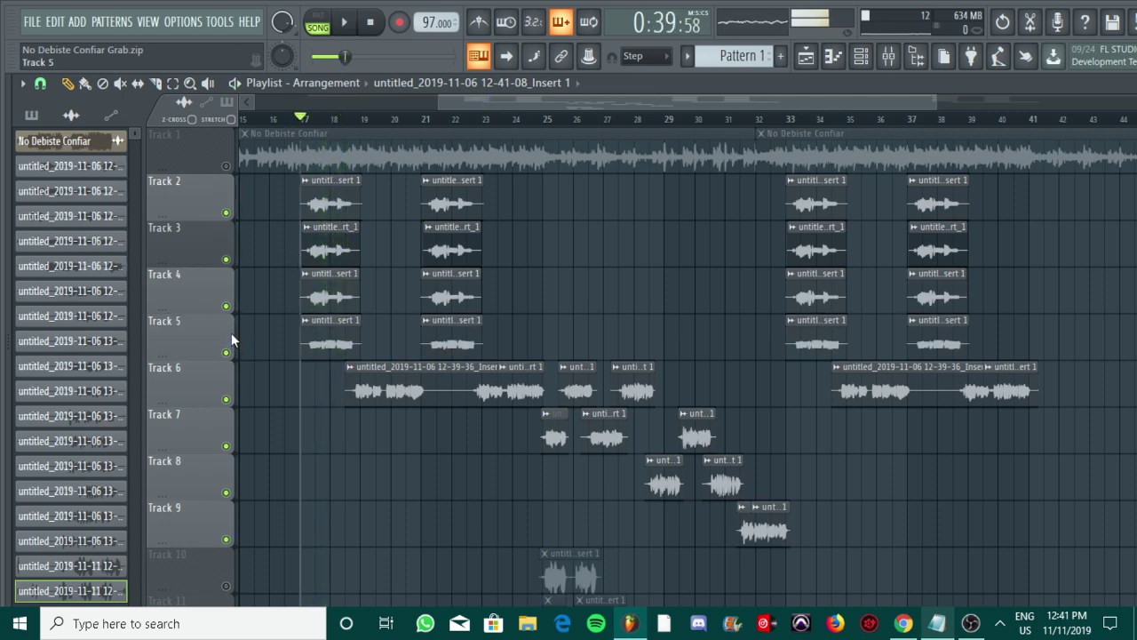
left_click(937, 624)
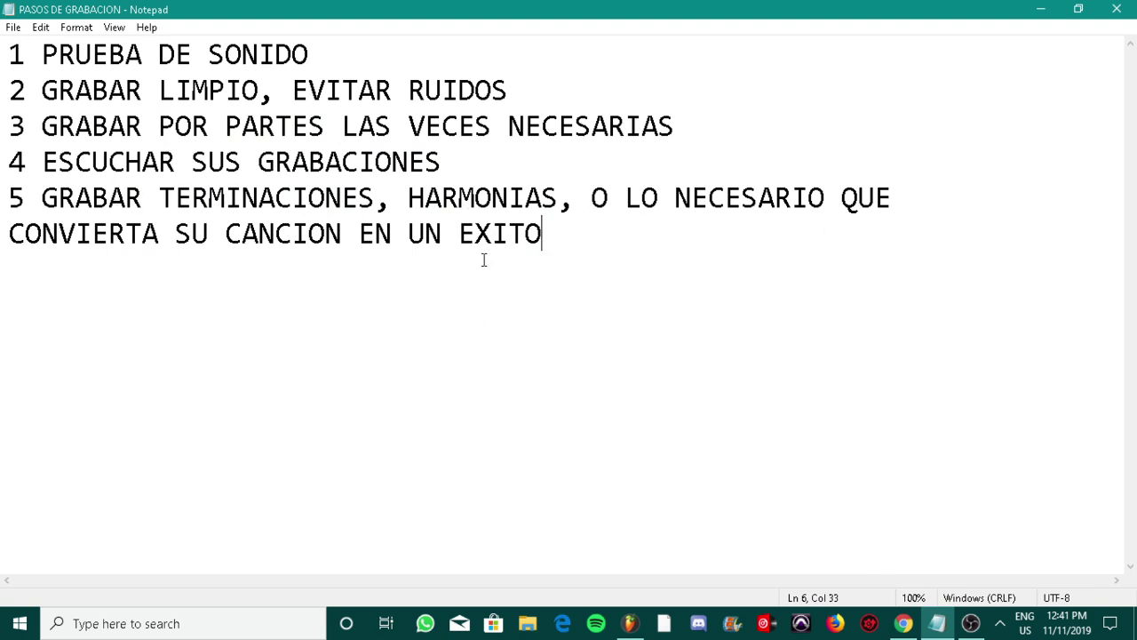
left_click(629, 623)
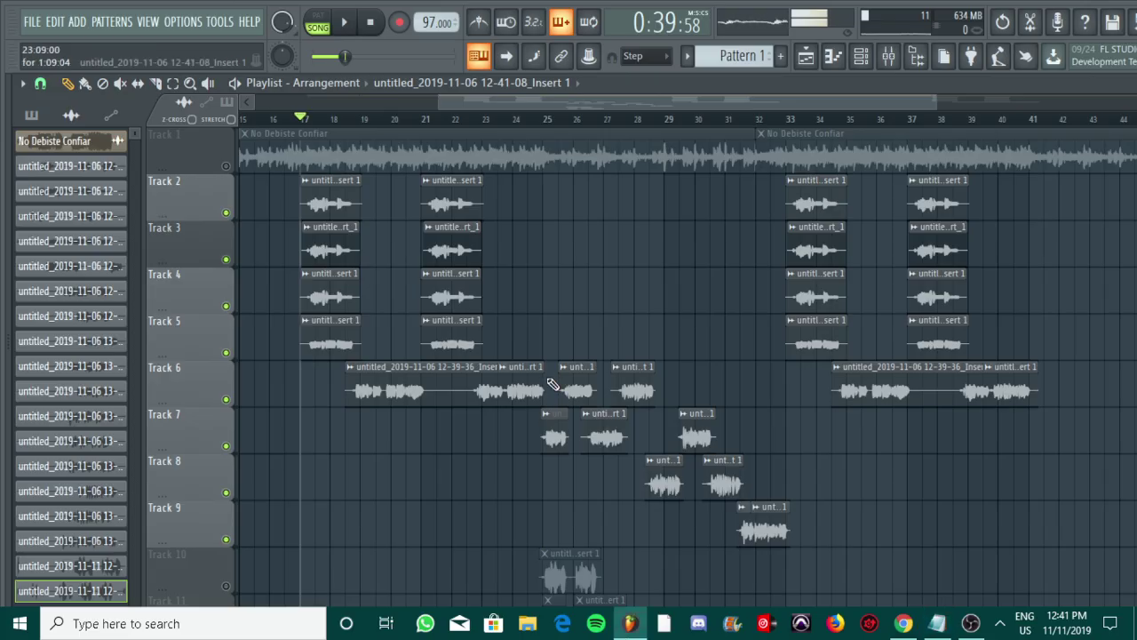
- Mute tracks 4, 3 and 2 and play track 5 without them from bar 17
key("space")
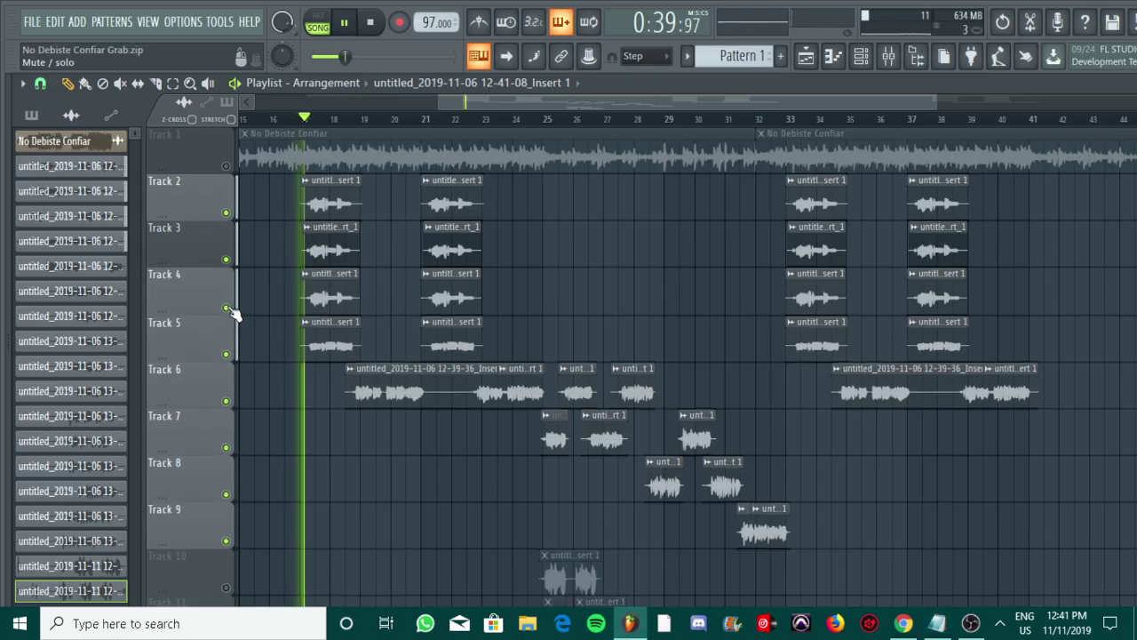
left_click(226, 306)
left_click(226, 259)
key("space")
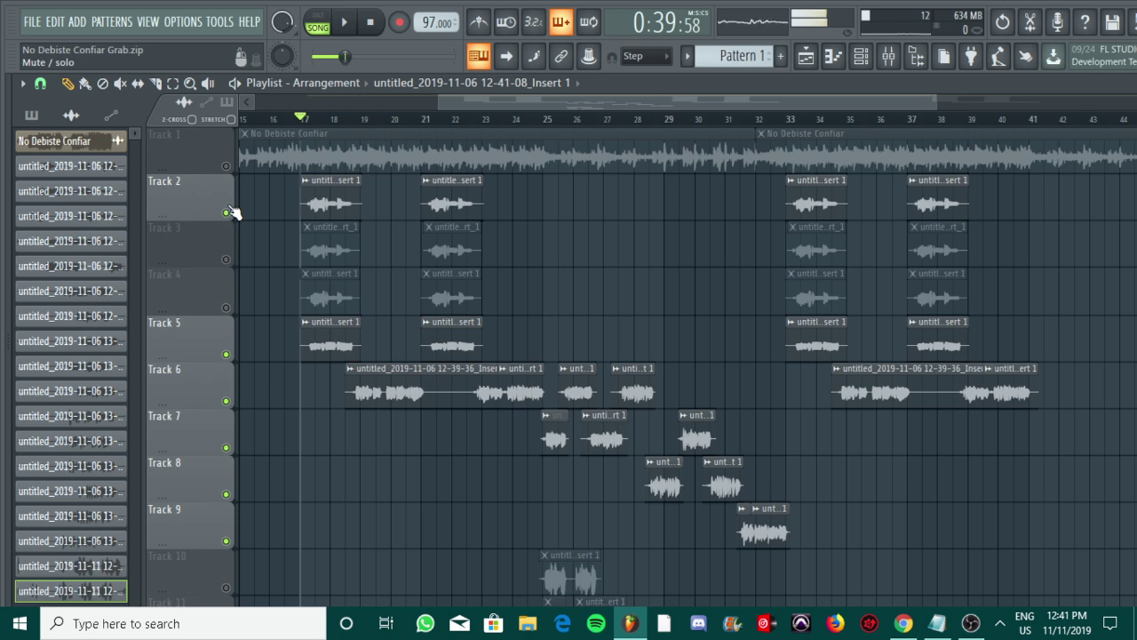
left_click(227, 213)
key("space")
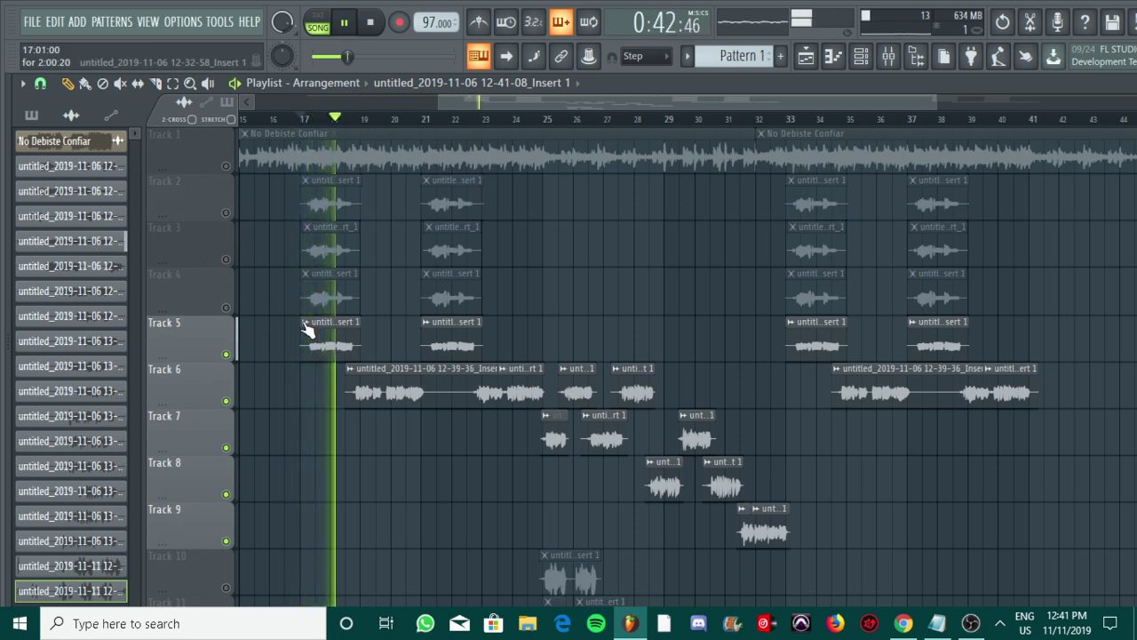
key("space")
left_click(236, 308)
left_click(235, 308)
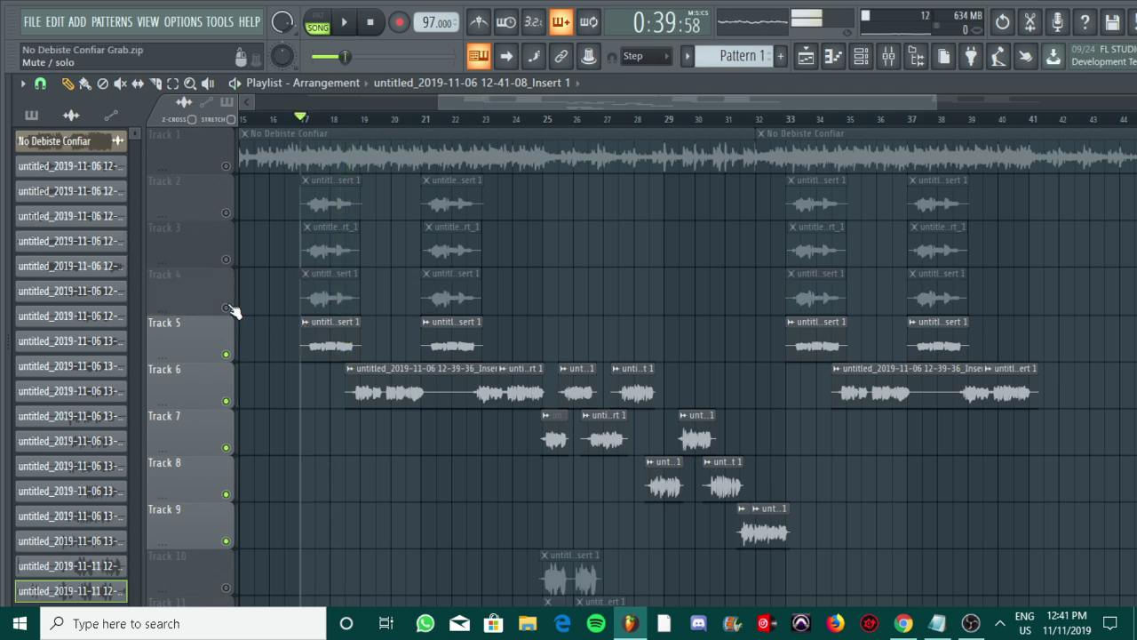
- Enable tracks 4, 3 and 2 again and play the four layered vocals together from bar 17
left_click_drag(937, 104, 908, 114)
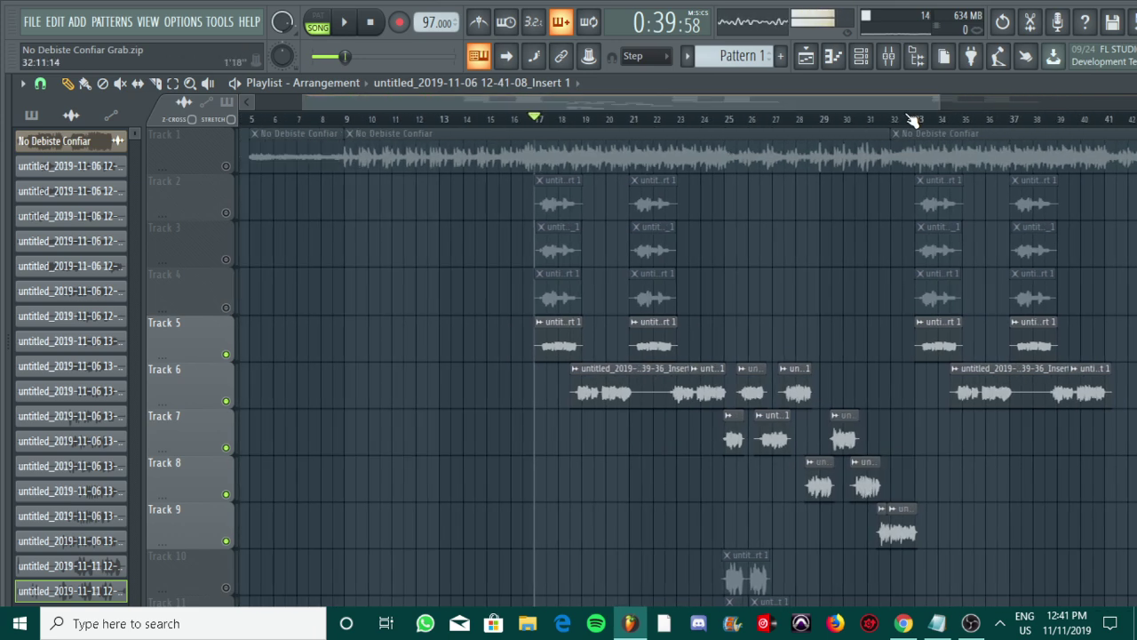
left_click(227, 308)
left_click(227, 261)
left_click(226, 213)
key("space")
left_click_drag(665, 106, 718, 106)
scroll(653, 411, "down", 5)
scroll(652, 411, "up", 5)
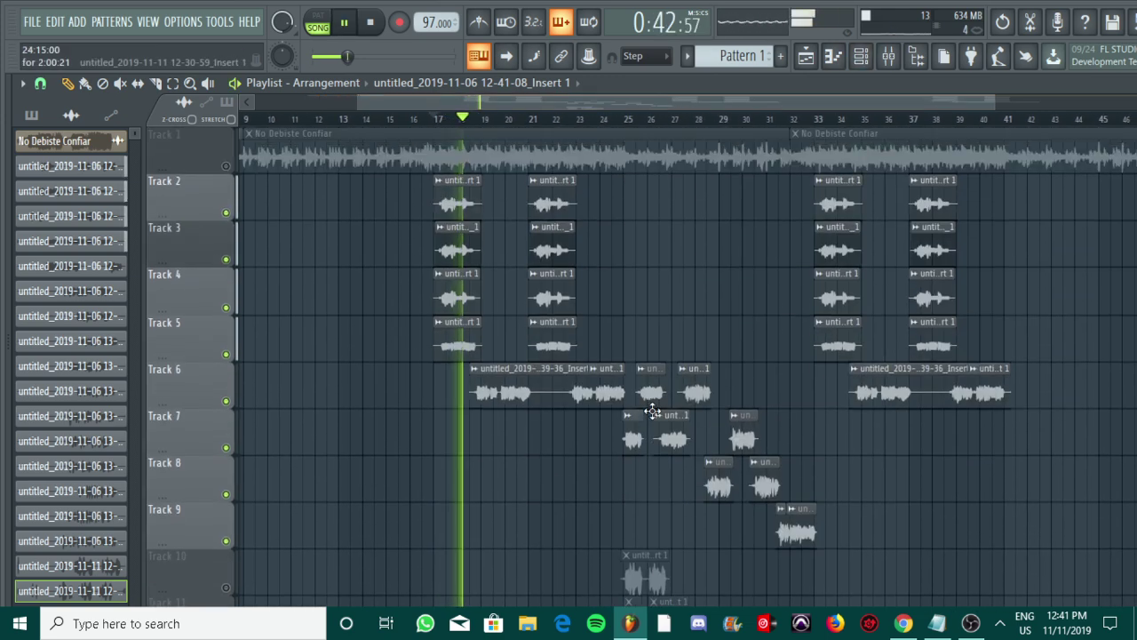
key("space")
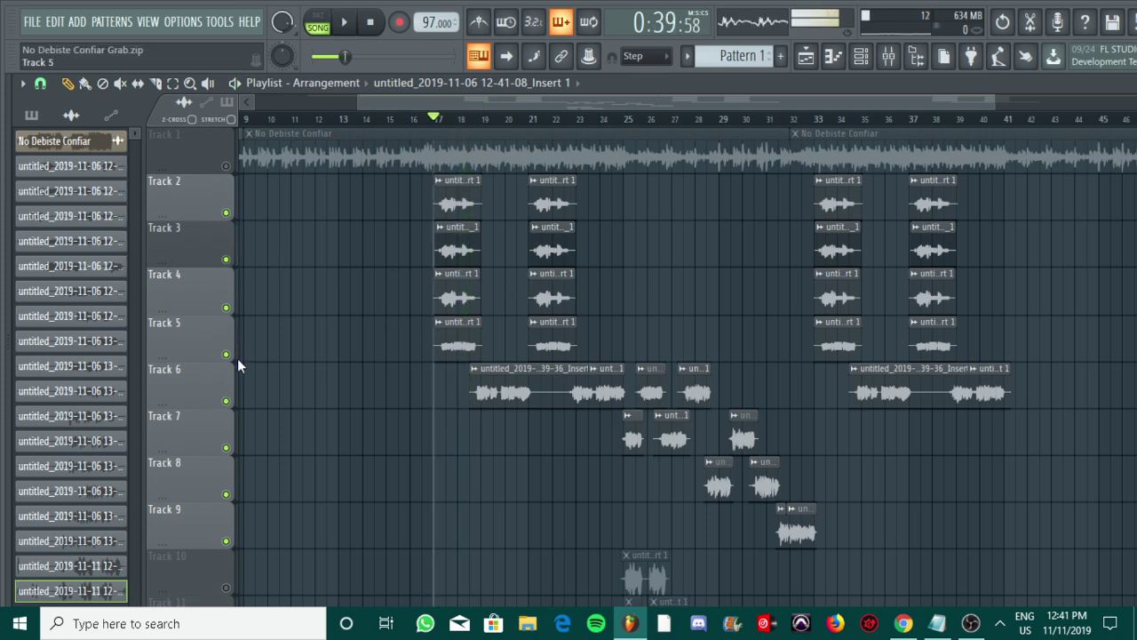
- Unmute the beat on track 1 and check the insert levels in the mixer
left_click(226, 167)
left_click(889, 56)
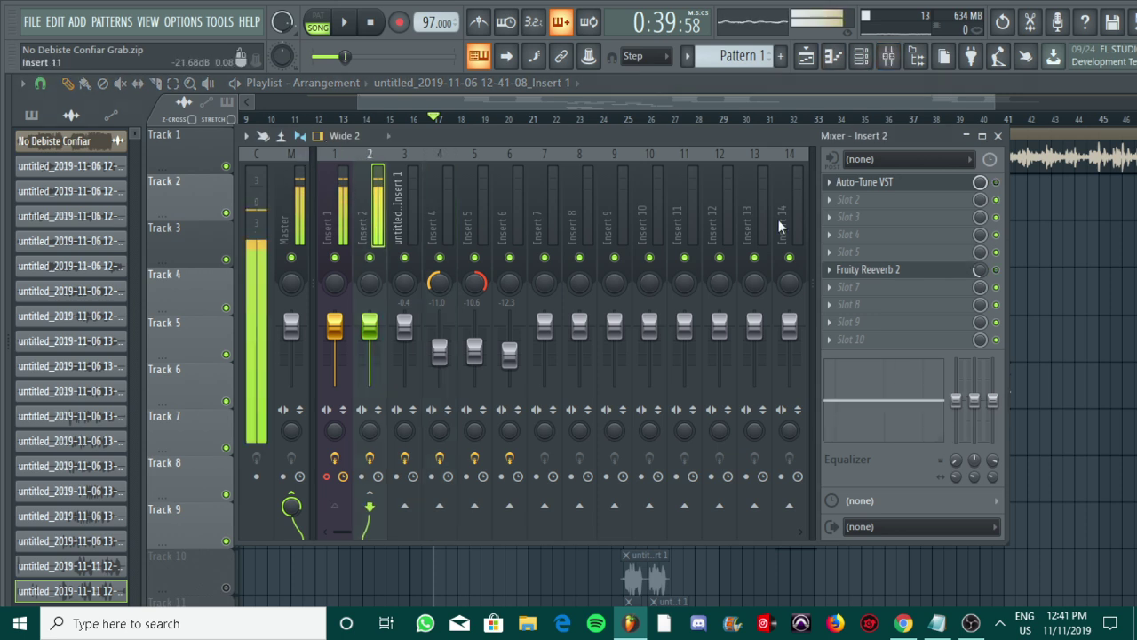
left_click(776, 89)
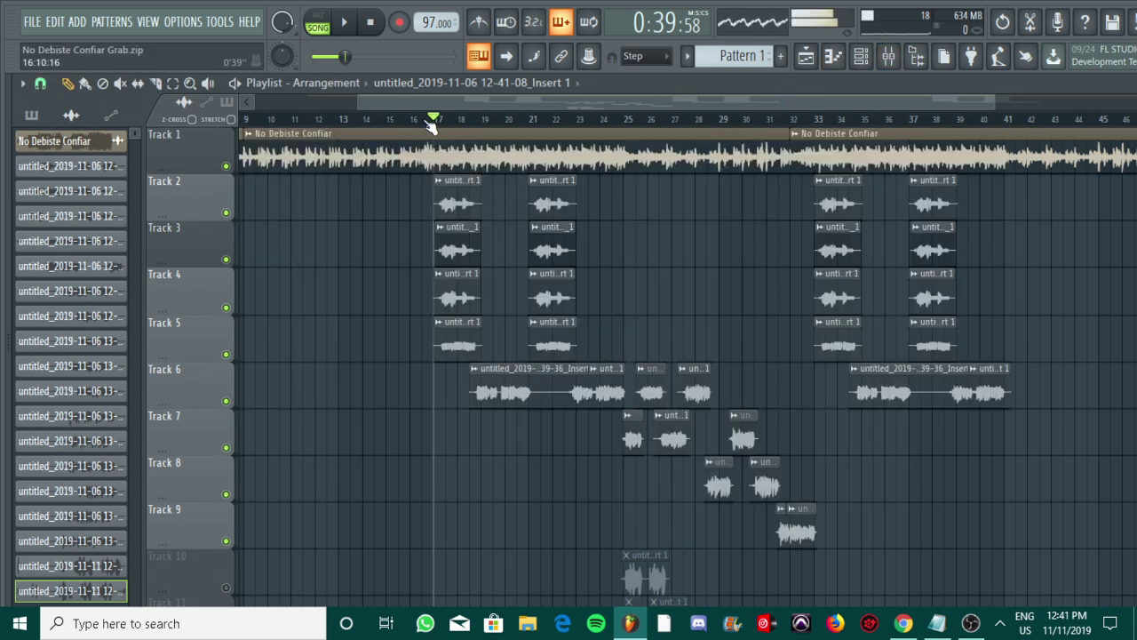
- Record a new vocal take over the beat from about bar 16 to just past bar 18, and turn recording mode off
left_click_drag(431, 125, 411, 120)
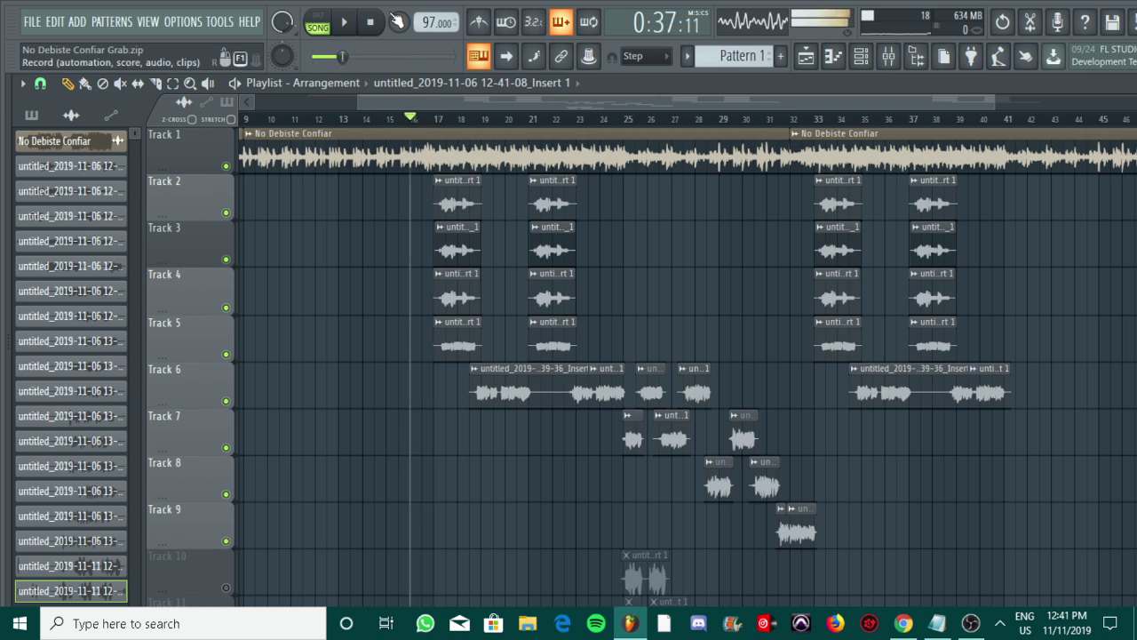
key("space")
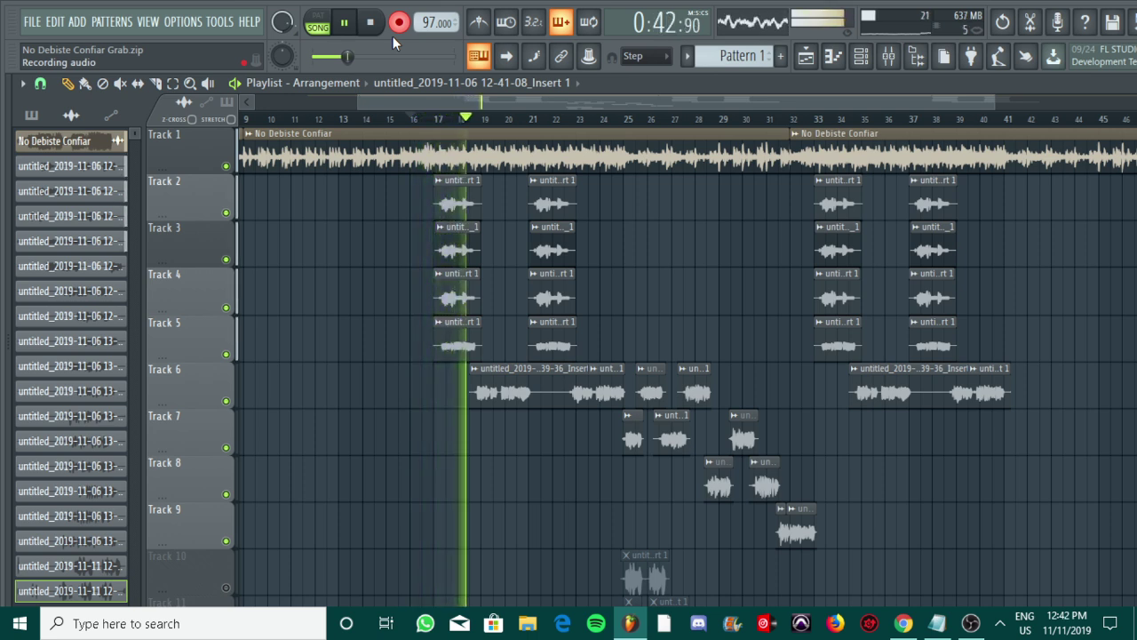
key("space")
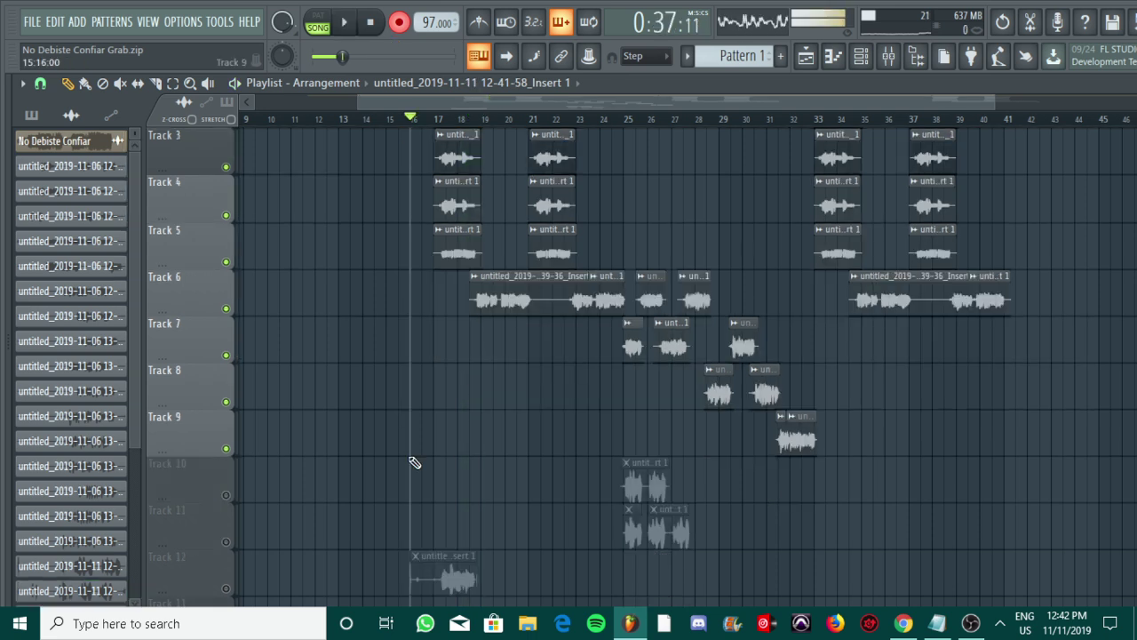
scroll(424, 298, "up", 1)
scroll(423, 297, "down", 2)
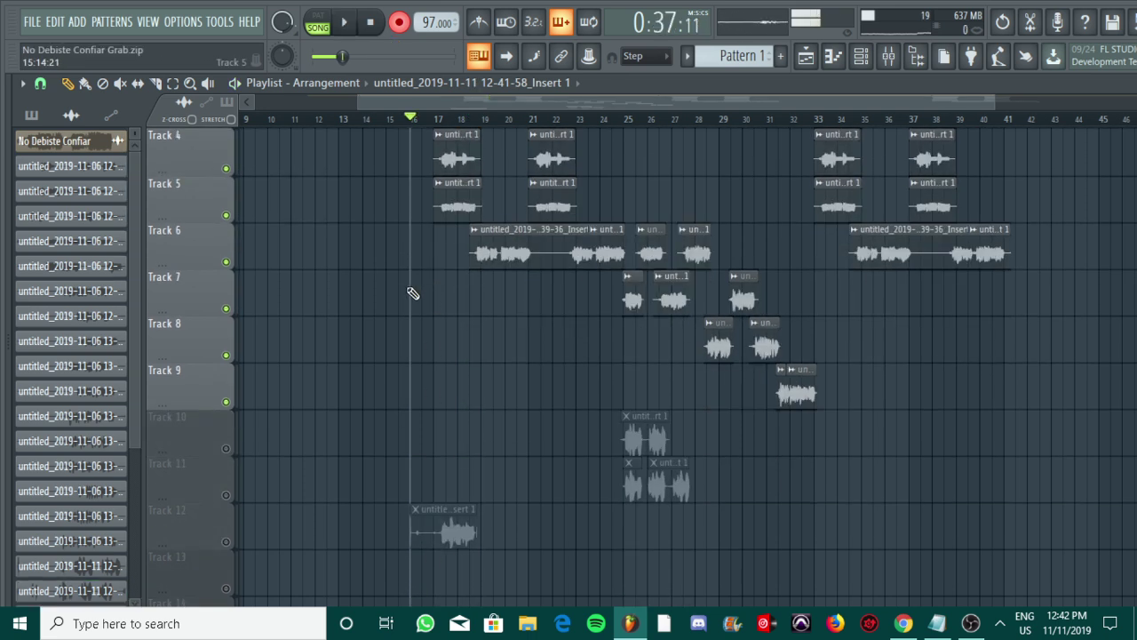
scroll(424, 298, "up", 2)
left_click(399, 22)
scroll(417, 327, "up", 1)
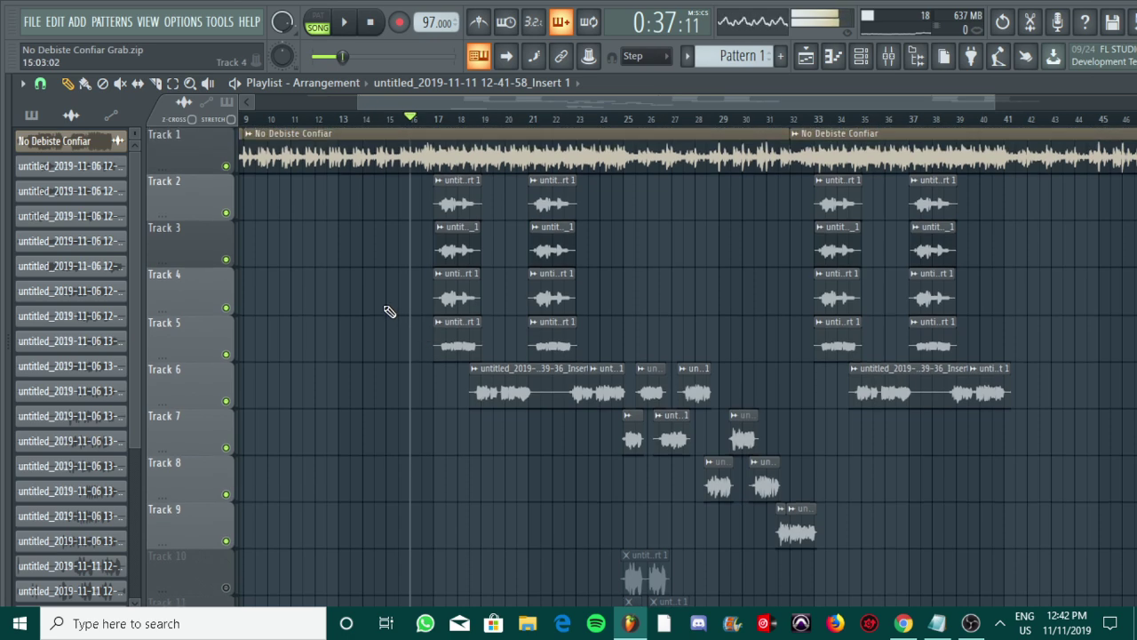
- Trim the start of the new clip on track 12 to just after bar 17 and enable the track
scroll(435, 360, "down", 1)
left_click_drag(995, 96, 763, 96)
scroll(533, 478, "down", 4)
left_click_drag(522, 442, 556, 445)
left_click(226, 447)
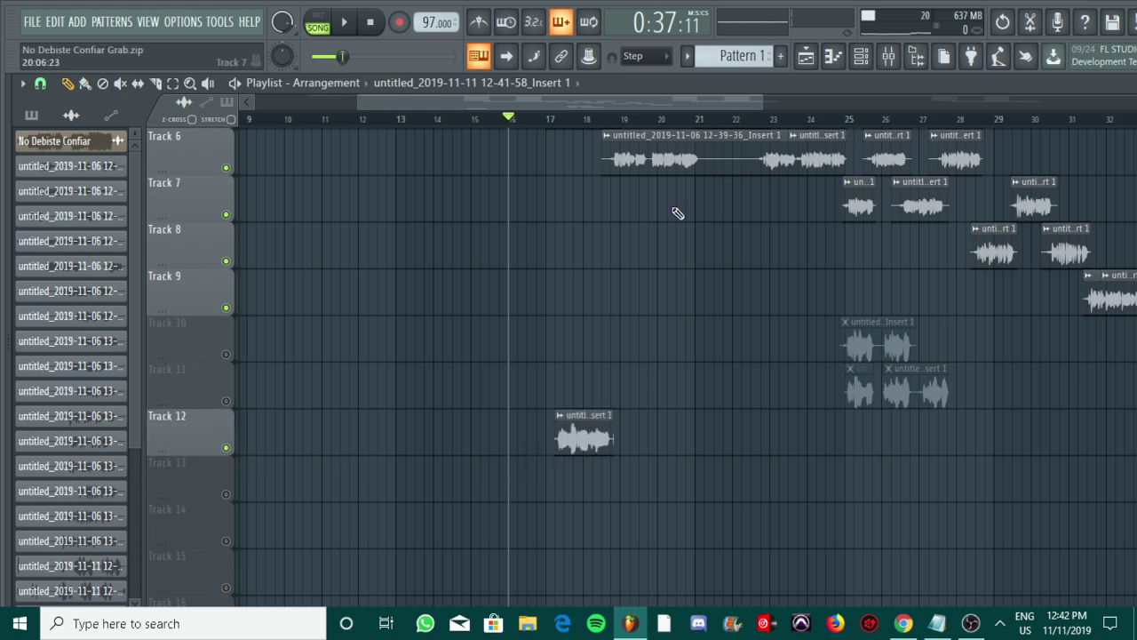
- Open the channel settings of the new track 12 recording and route it to mixer Insert 7
left_click_drag(764, 105, 622, 116)
double_click(411, 437)
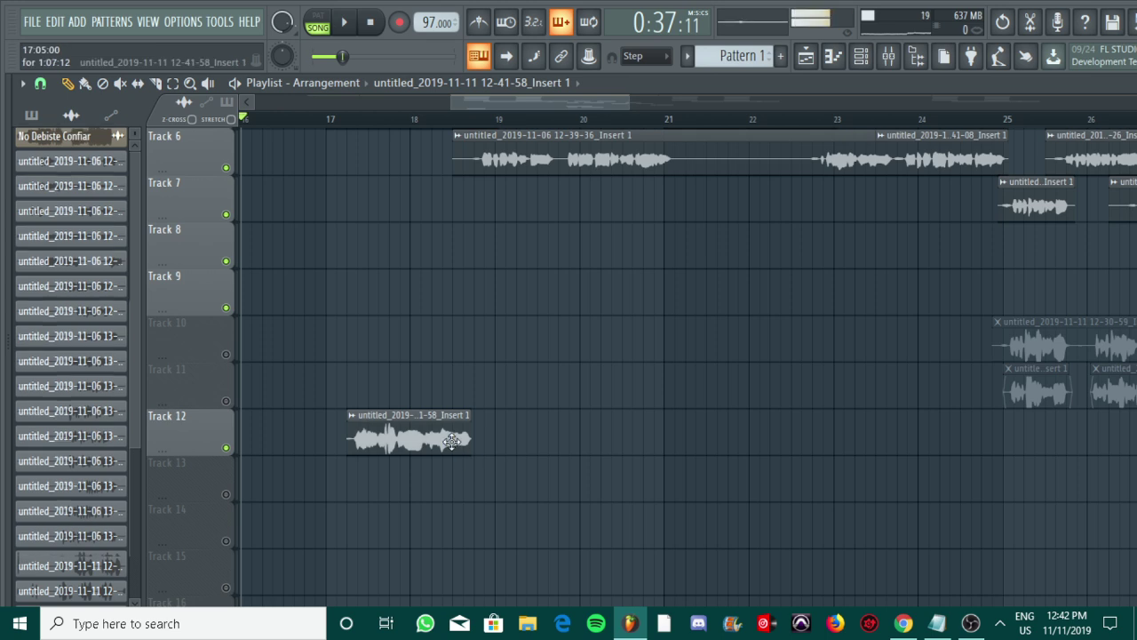
left_click(887, 58)
left_click(435, 222)
left_click(473, 227)
left_click(543, 224)
right_click(543, 223)
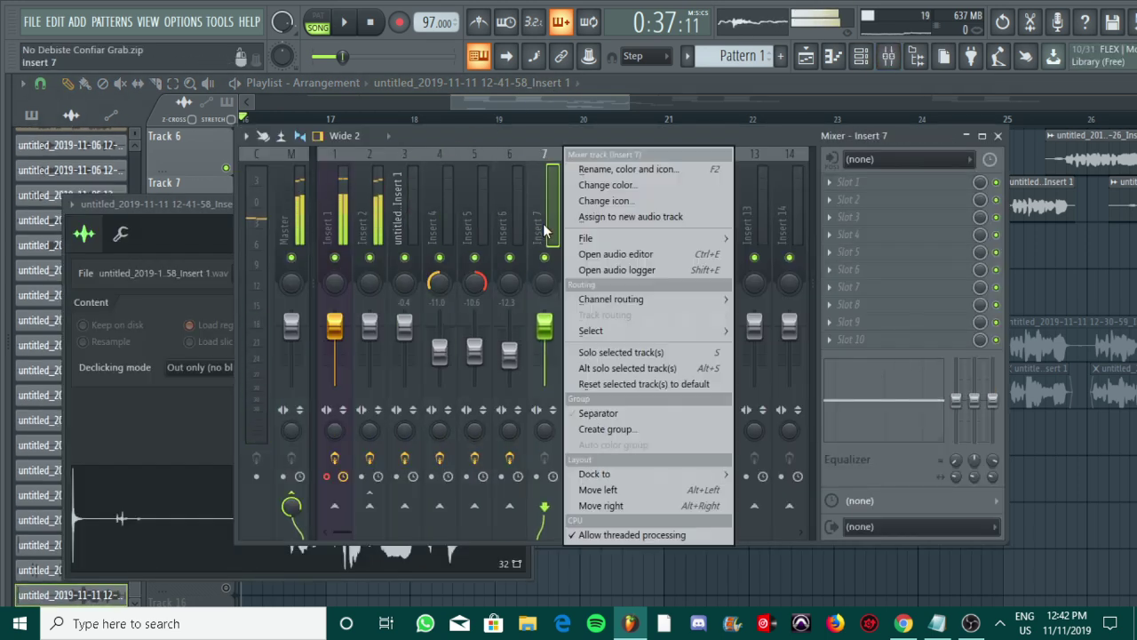
mouse_move(706, 304)
left_click(800, 299)
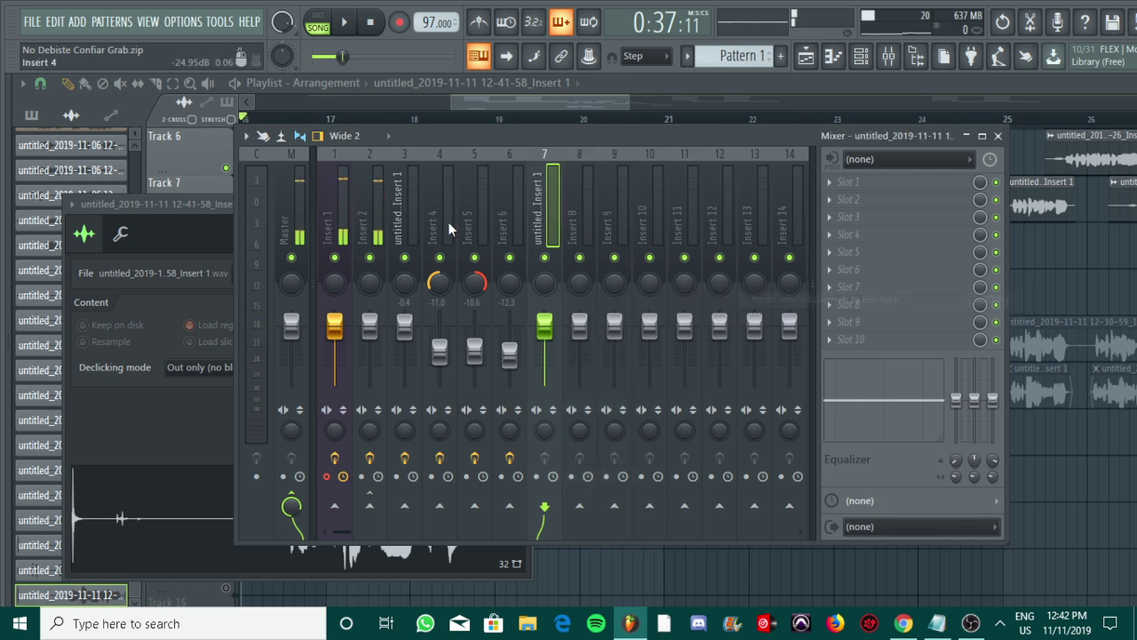
- Copy Insert 6's mixer track state, with its Auto-Tune VST, Fruity Reeverb 2 and volume, onto Insert 7
left_click(490, 206)
left_click(507, 214)
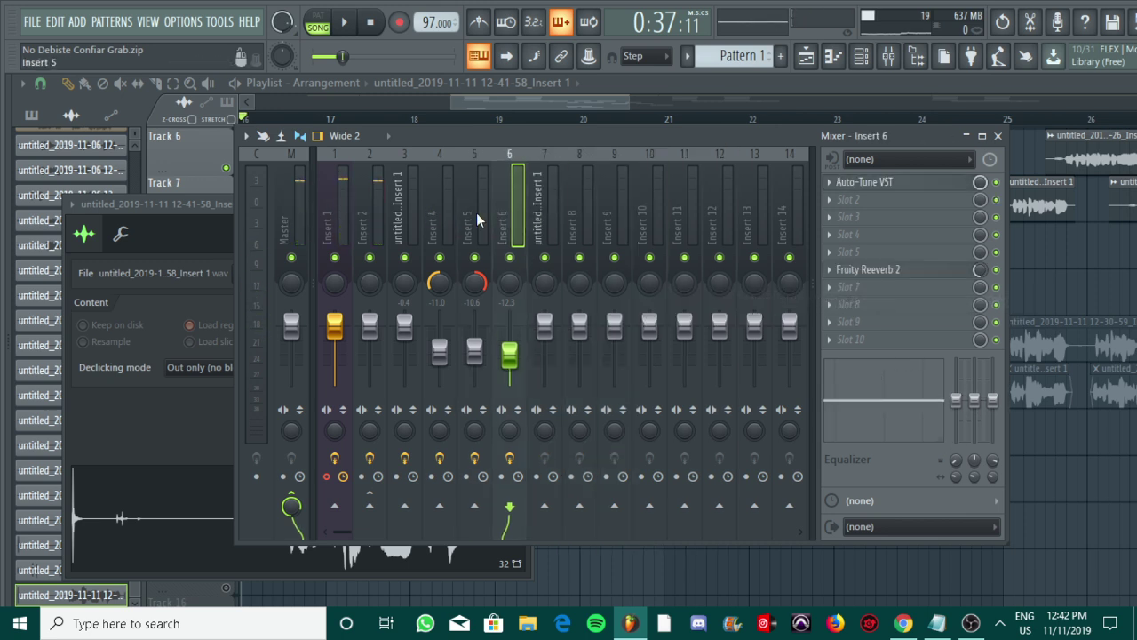
right_click(507, 223)
mouse_move(614, 238)
left_click_drag(728, 213, 553, 213)
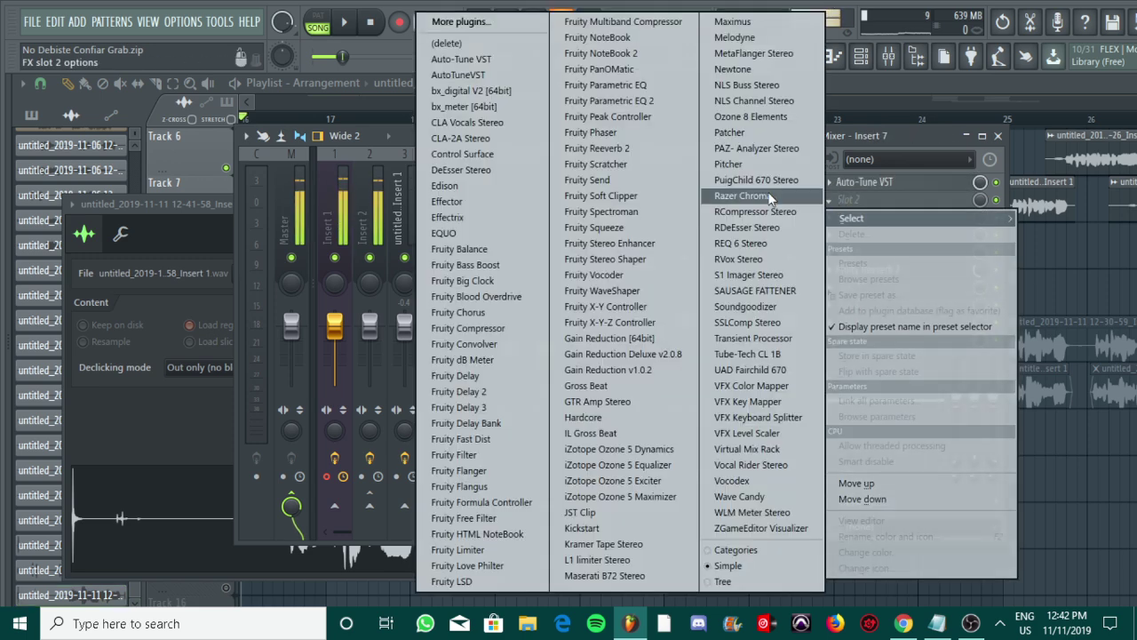
- Load Fruity Stereo Enhancer in Insert 7's second effect slot, close the mixer, and play from bar 16
left_click(844, 200)
left_click(604, 243)
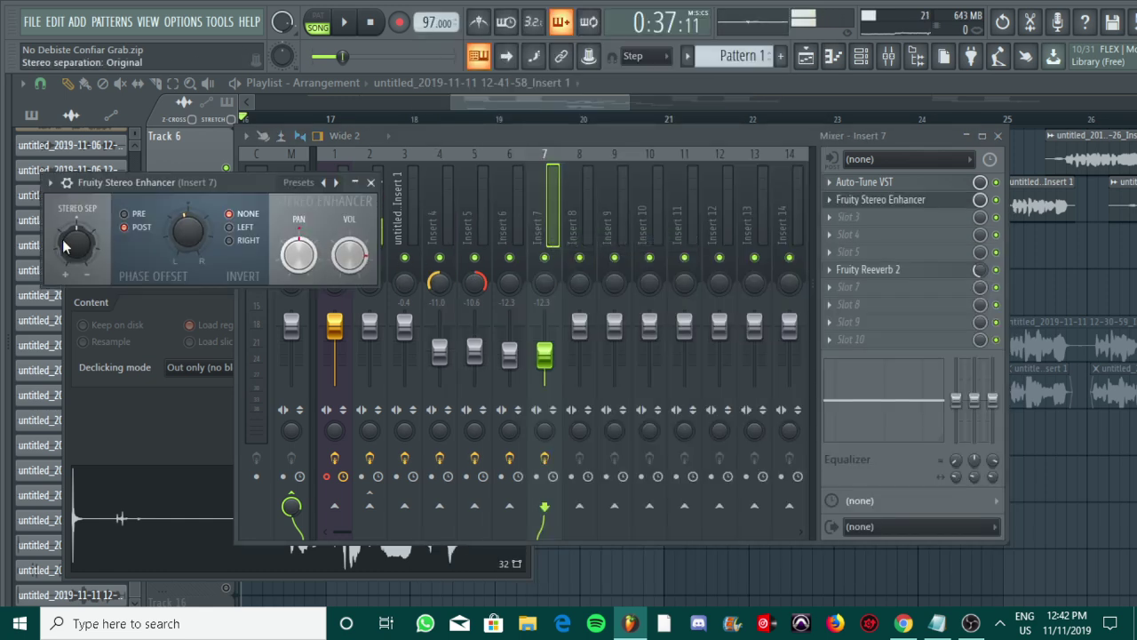
left_click(604, 104)
key("space")
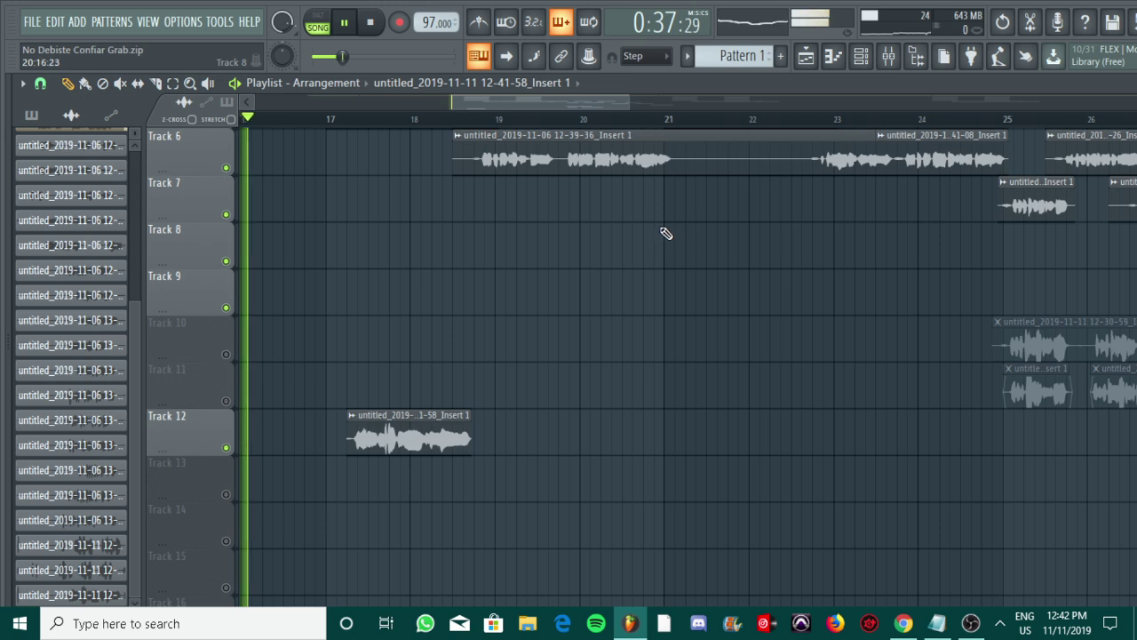
- Set the play position to bar 17, trim a little more off the start of the track 12 clip, and play it
key("space")
left_click(327, 119)
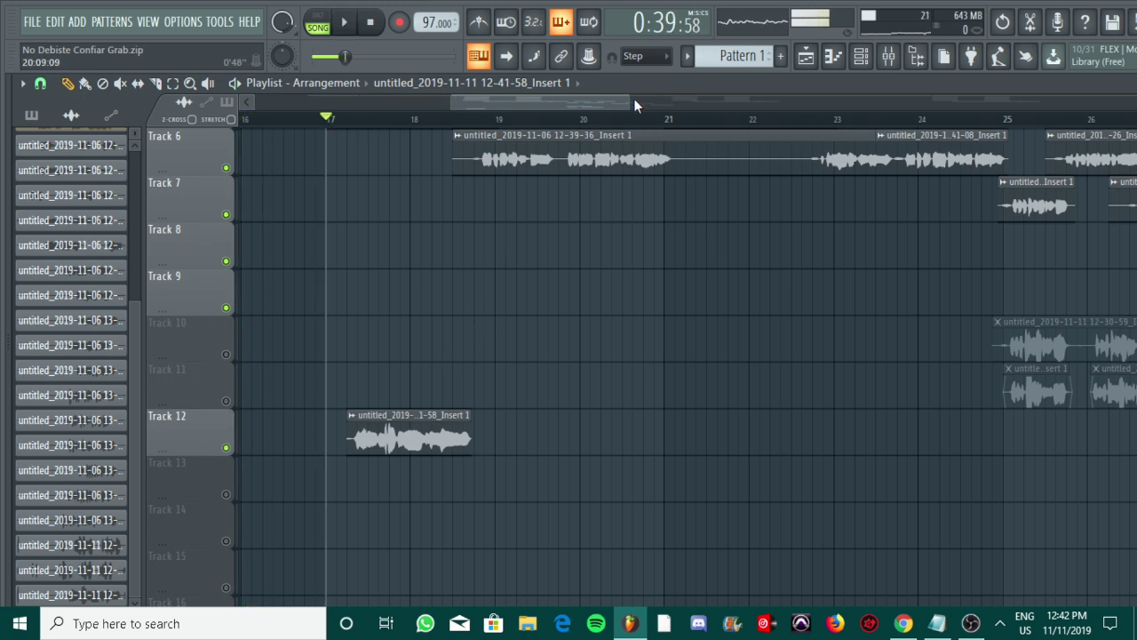
left_click_drag(622, 106, 474, 111)
left_click(24, 83)
left_click(40, 86)
left_click(40, 87)
left_click(40, 87)
left_click(50, 162)
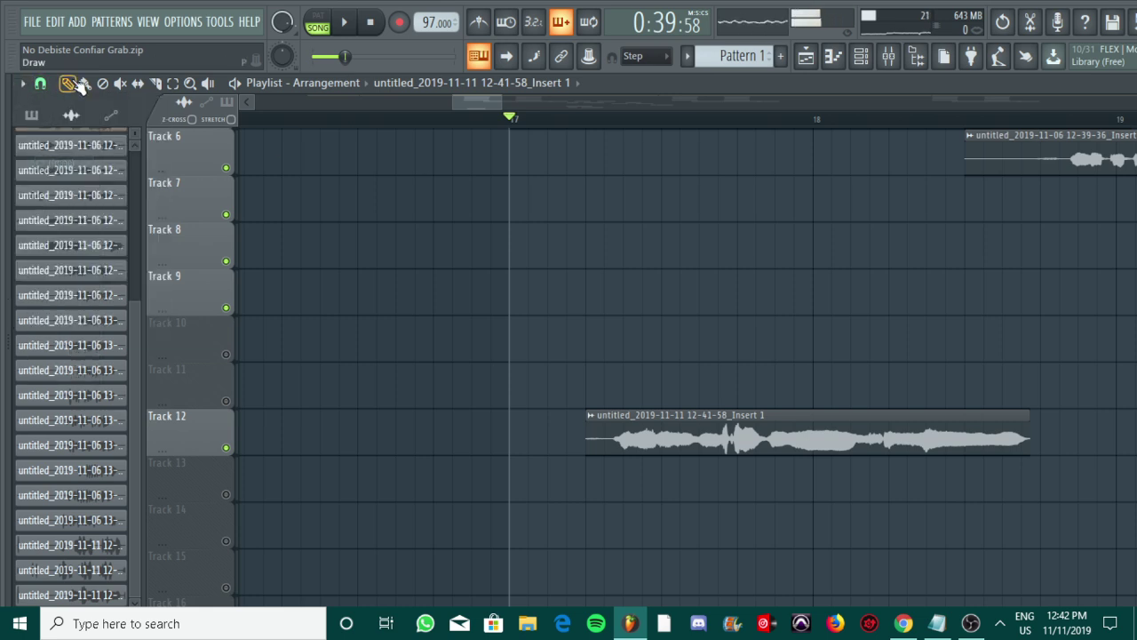
left_click_drag(590, 432, 652, 424)
key("space")
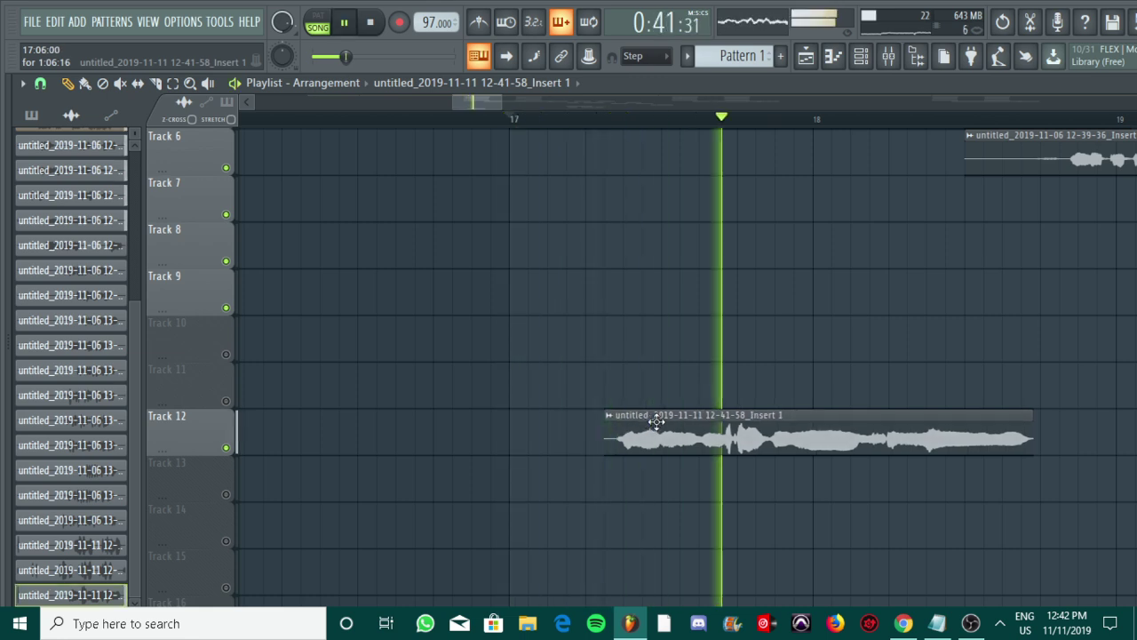
- Open the channel settings of the track 12 clip while it plays and stop playback
double_click(656, 416)
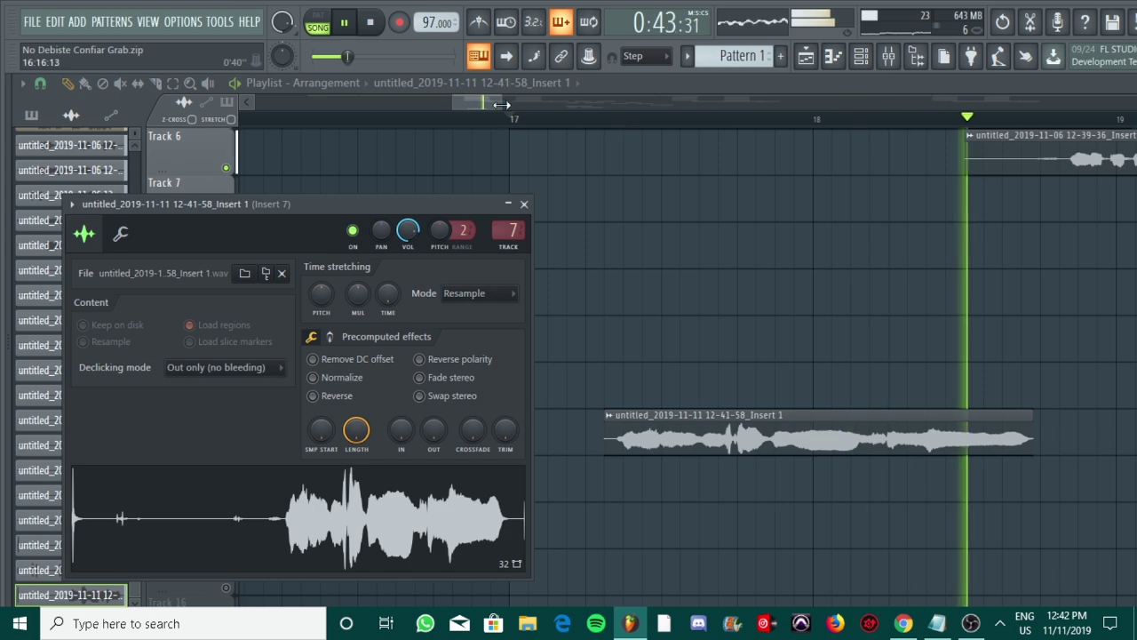
left_click_drag(501, 104, 681, 104)
scroll(498, 208, "up", 3)
key("space")
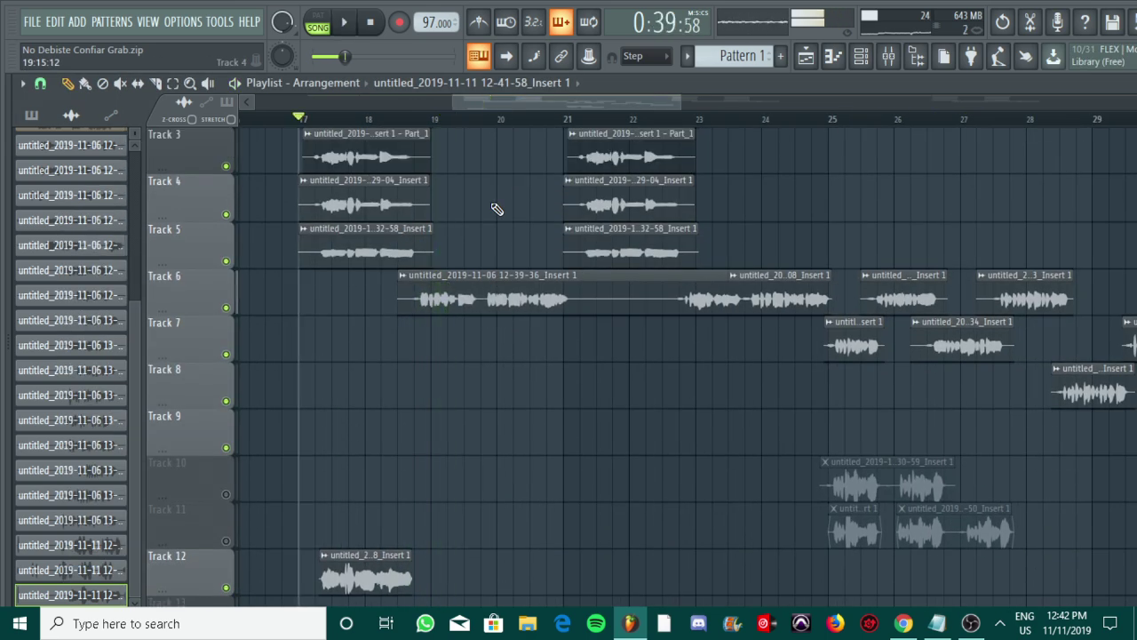
- Play the layered vocals on tracks 2 to 5 over the beat from bar 17 several times
scroll(498, 209, "up", 2)
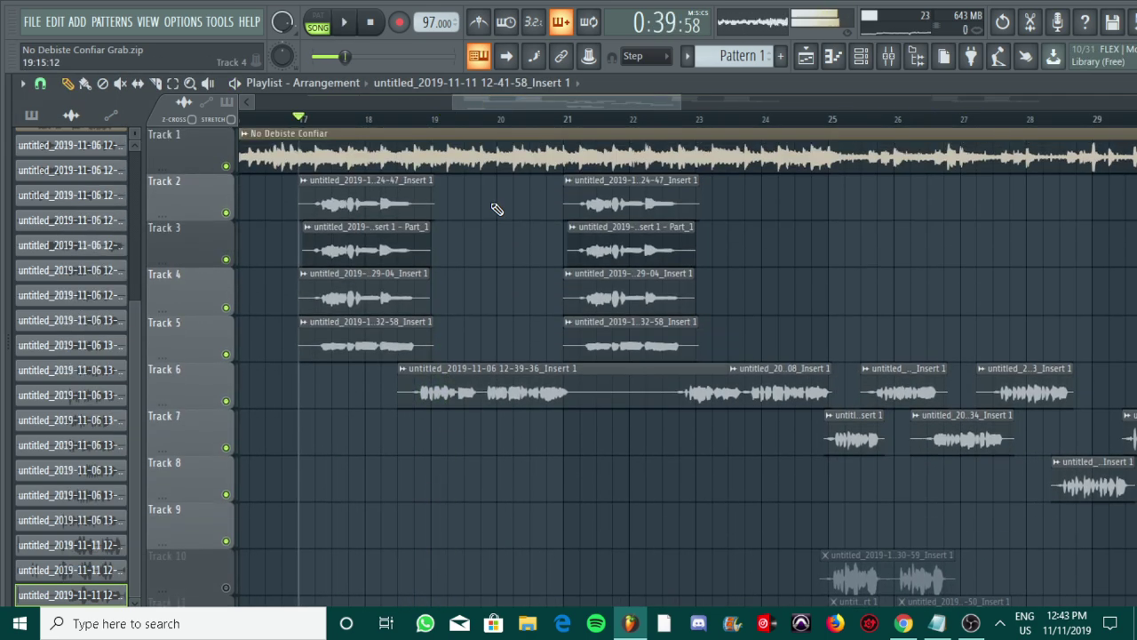
left_click(890, 57)
left_click_drag(483, 102, 472, 101)
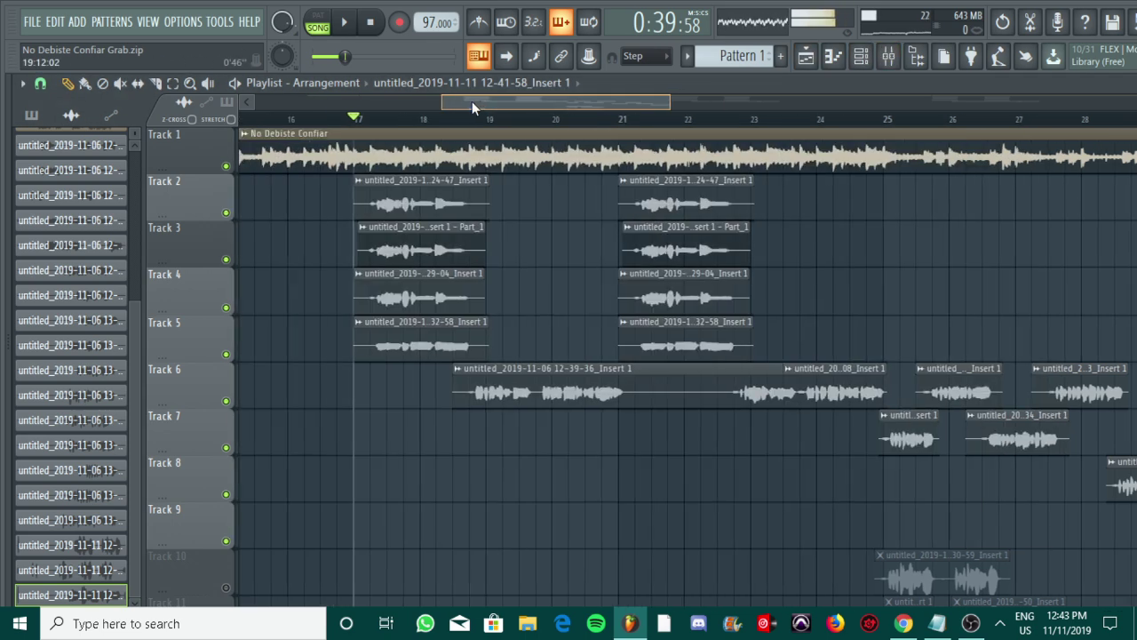
key("space")
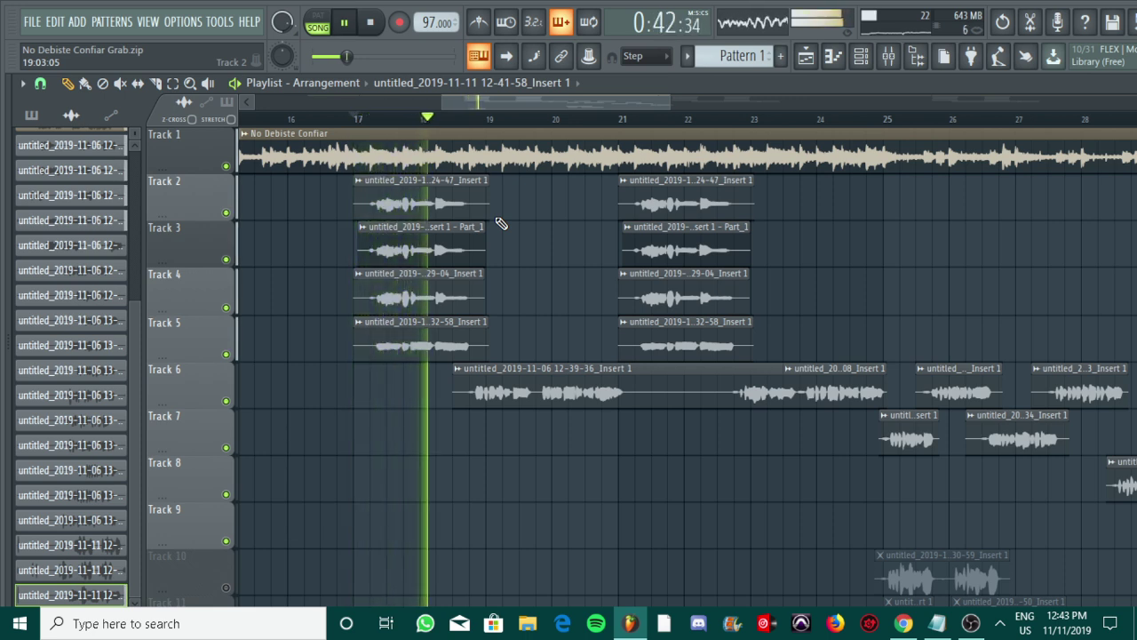
key("space")
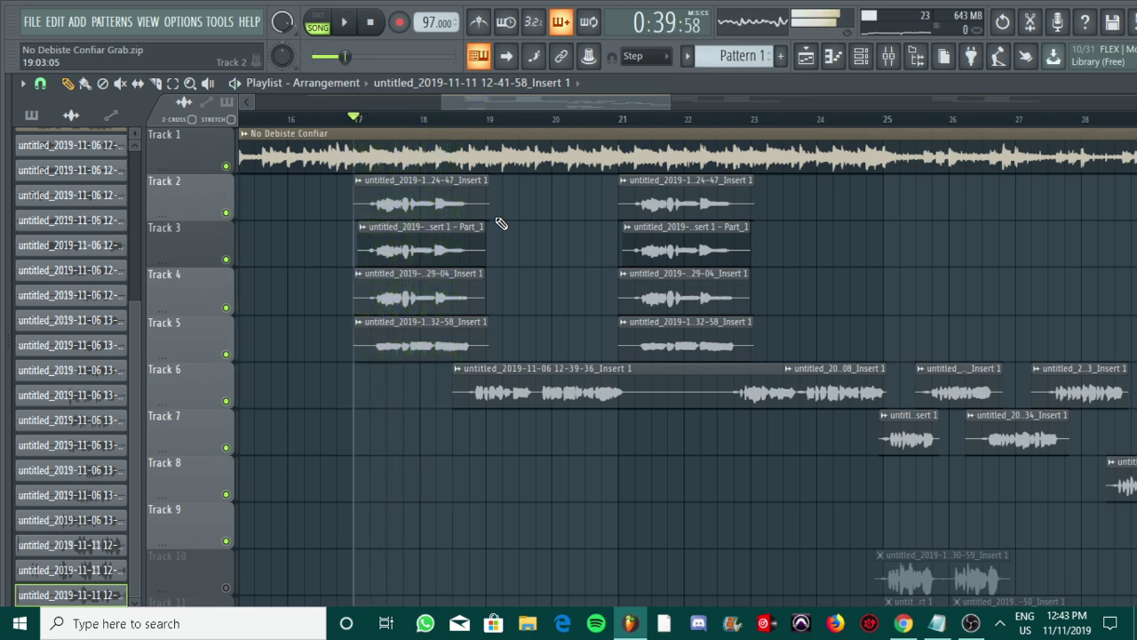
key("space")
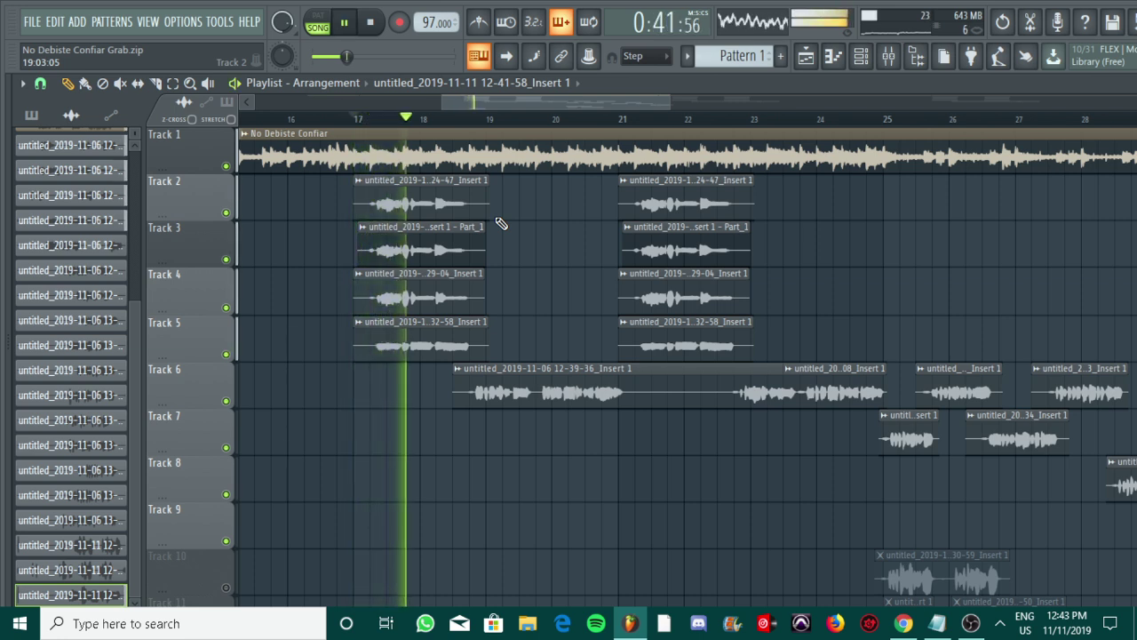
key("space")
key("space")
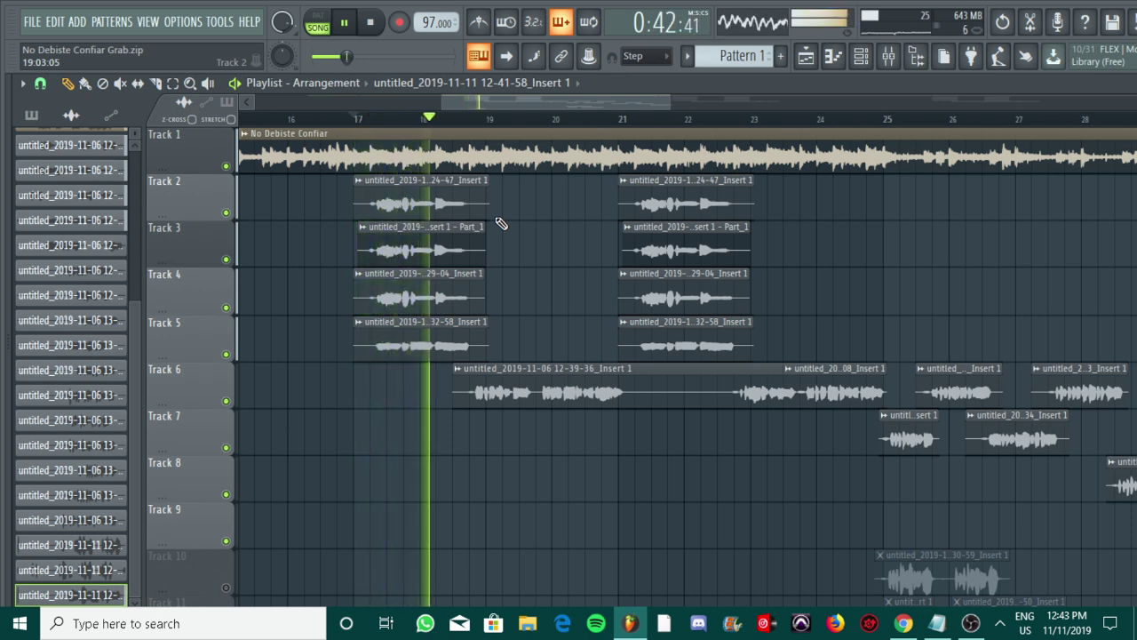
key("space")
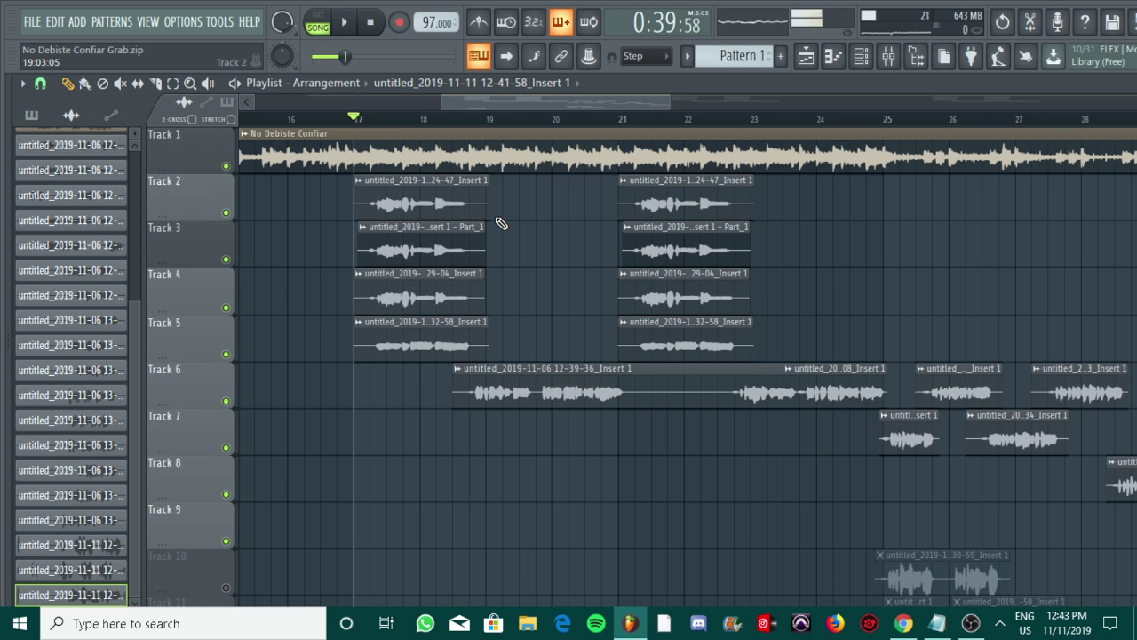
- Switch to Notepad to review the recording steps list and return to the FL Studio playlist to look over the arrangement
left_click(938, 623)
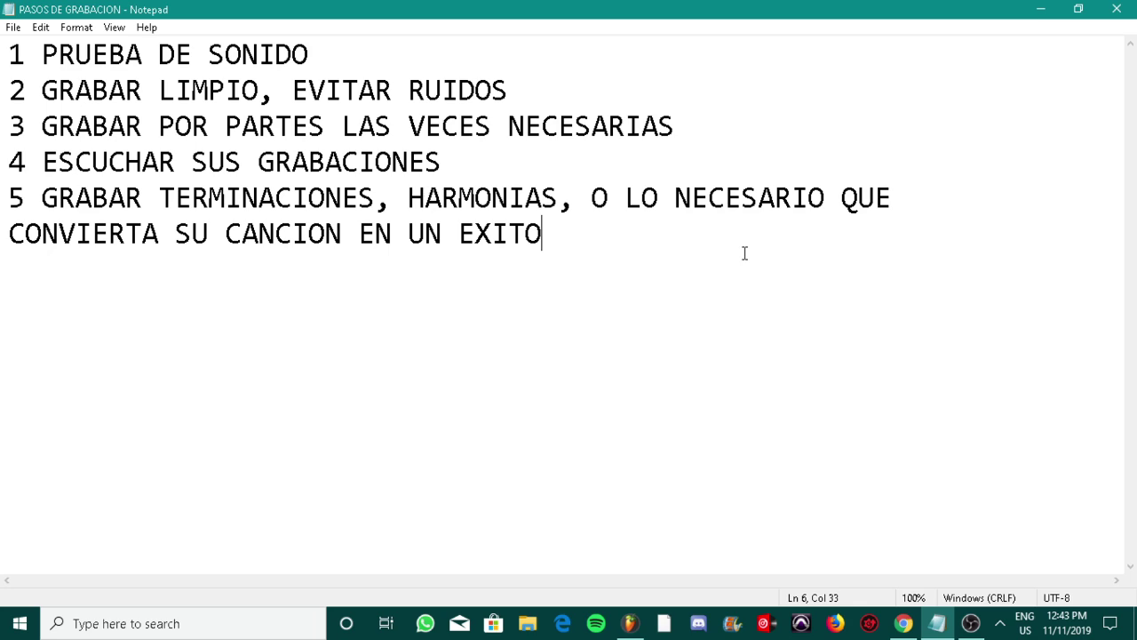
left_click(630, 622)
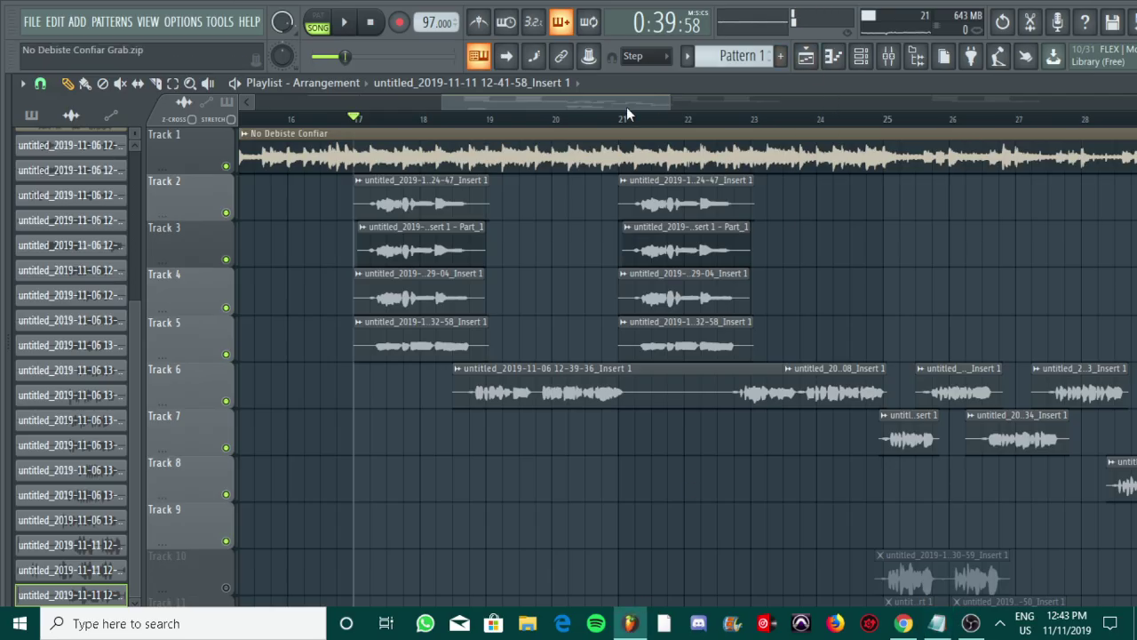
left_click_drag(669, 103, 622, 105)
scroll(499, 342, "down", 2)
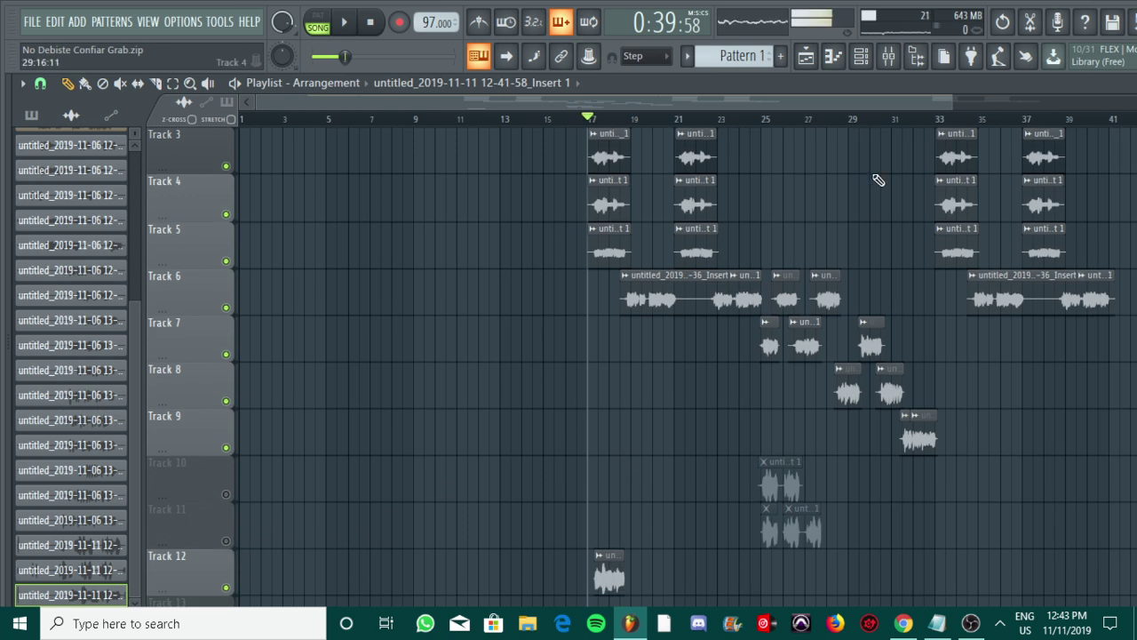
- Open Insert 2's Fruity Reeverb 2 in the mixer, load Fruity Flanger in its second effect slot, and close the windows
left_click(889, 56)
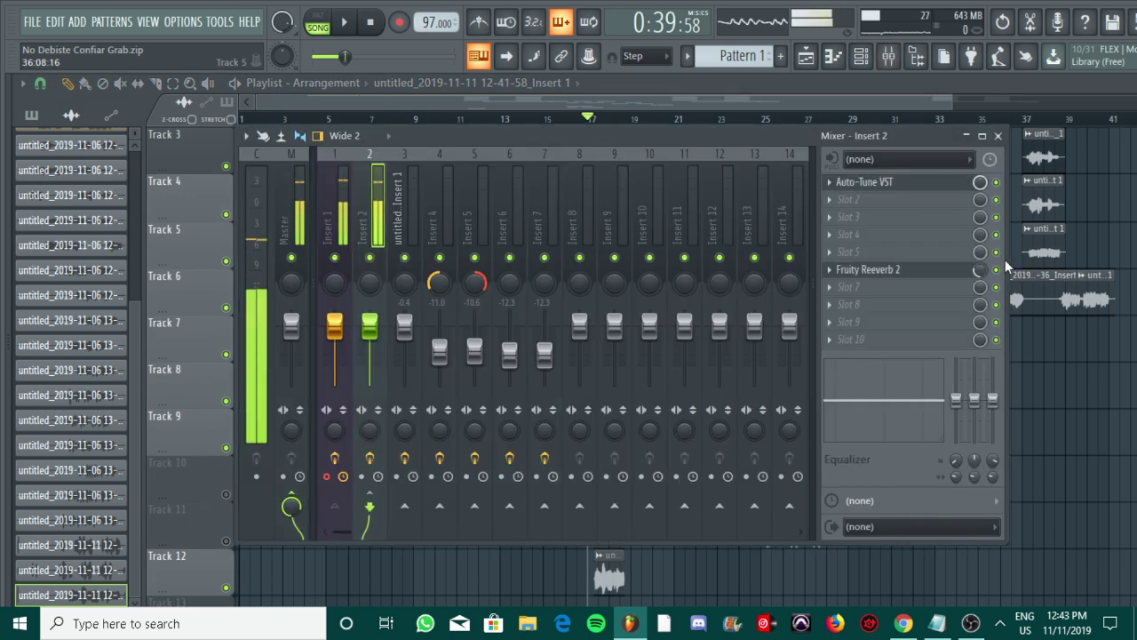
left_click(868, 269)
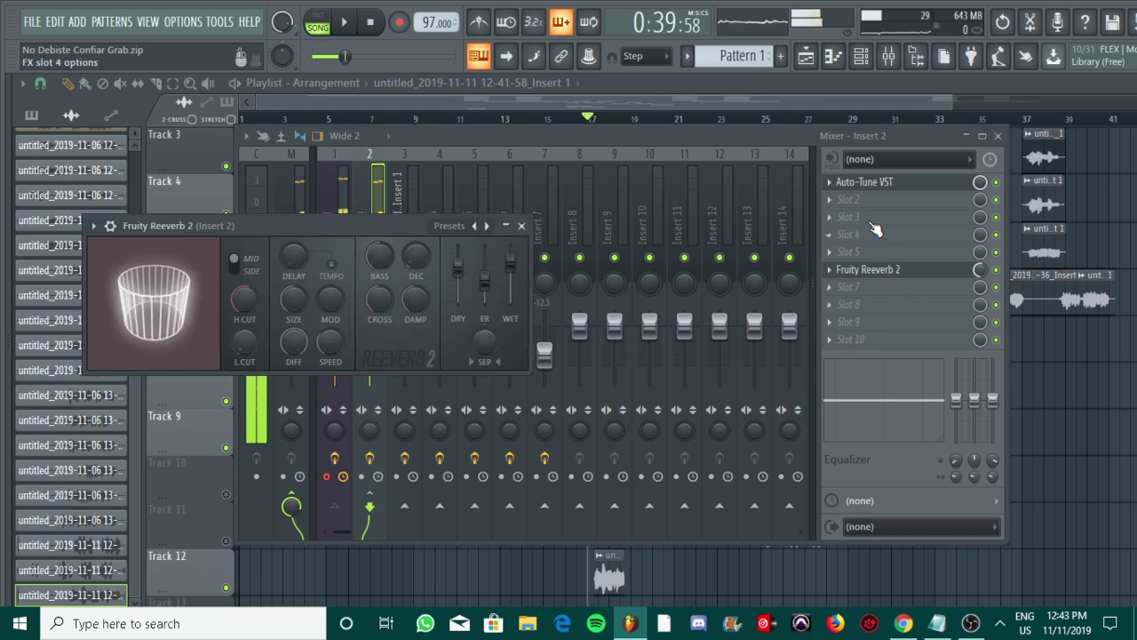
left_click(835, 207)
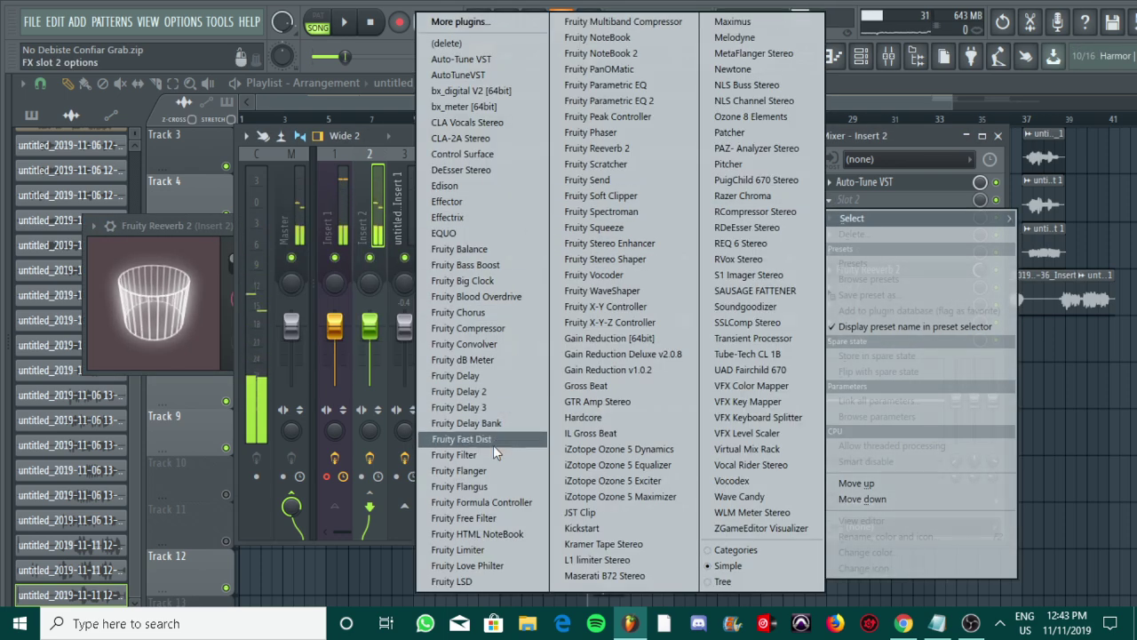
left_click(484, 473)
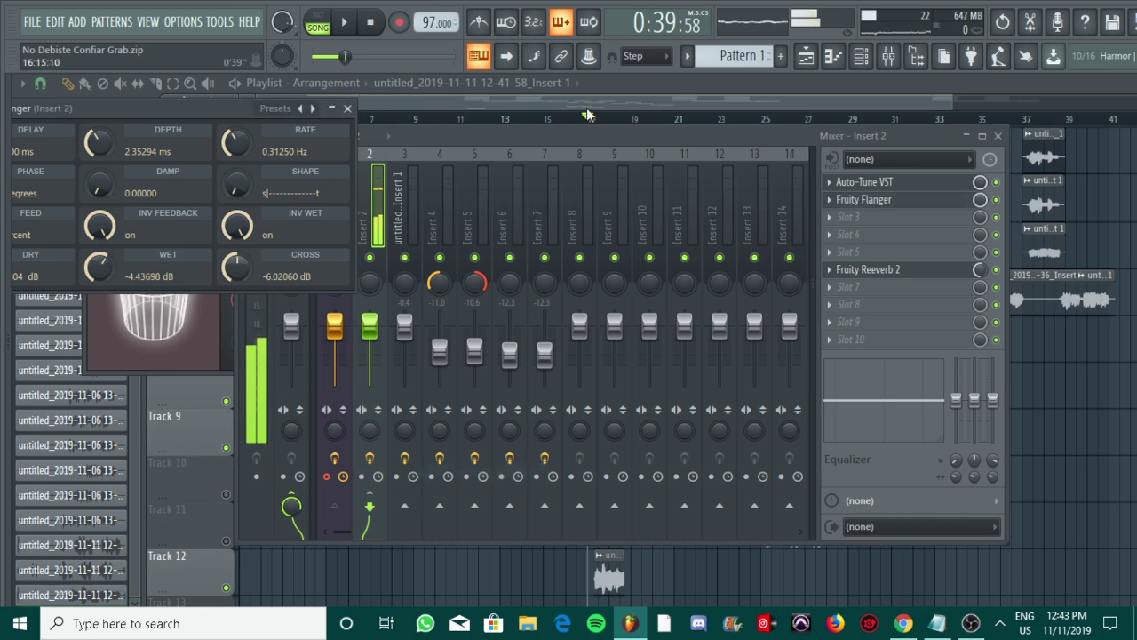
key("F12")
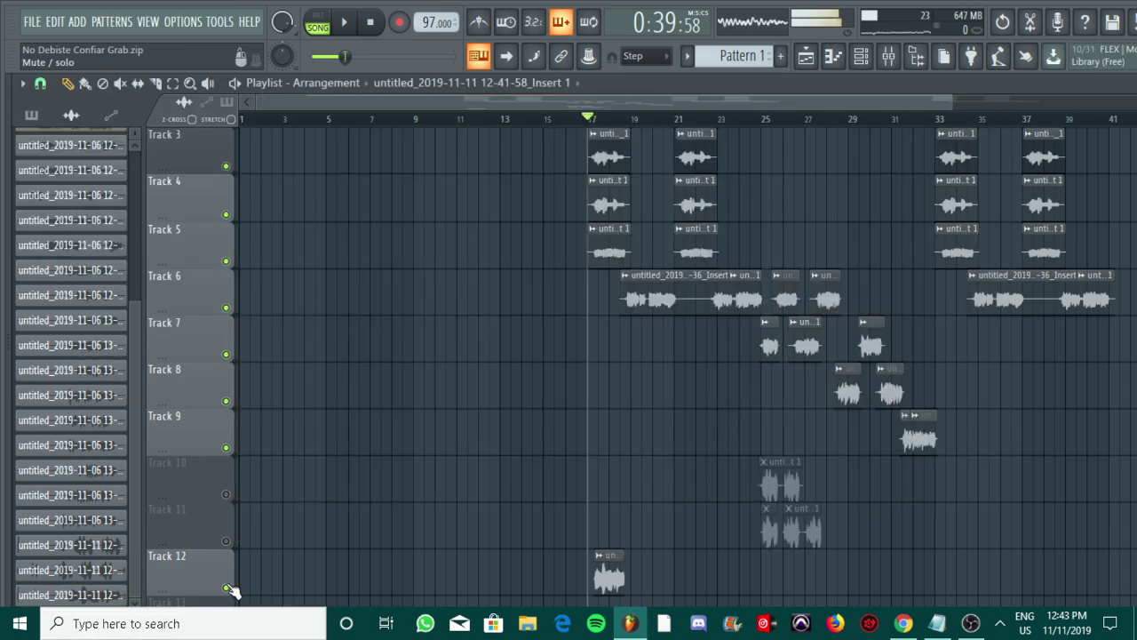
- Mute track 12 and play the full arrangement from bar 17 to about bar 33
left_click(226, 588)
scroll(418, 437, "up", 2)
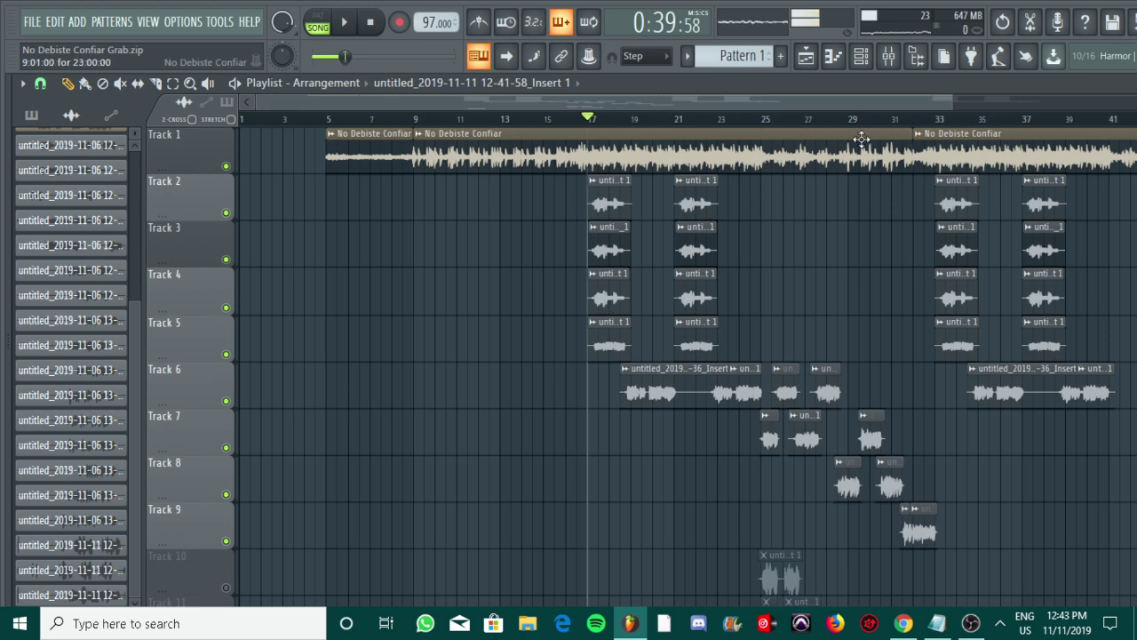
left_click_drag(954, 101, 1135, 105)
key("space")
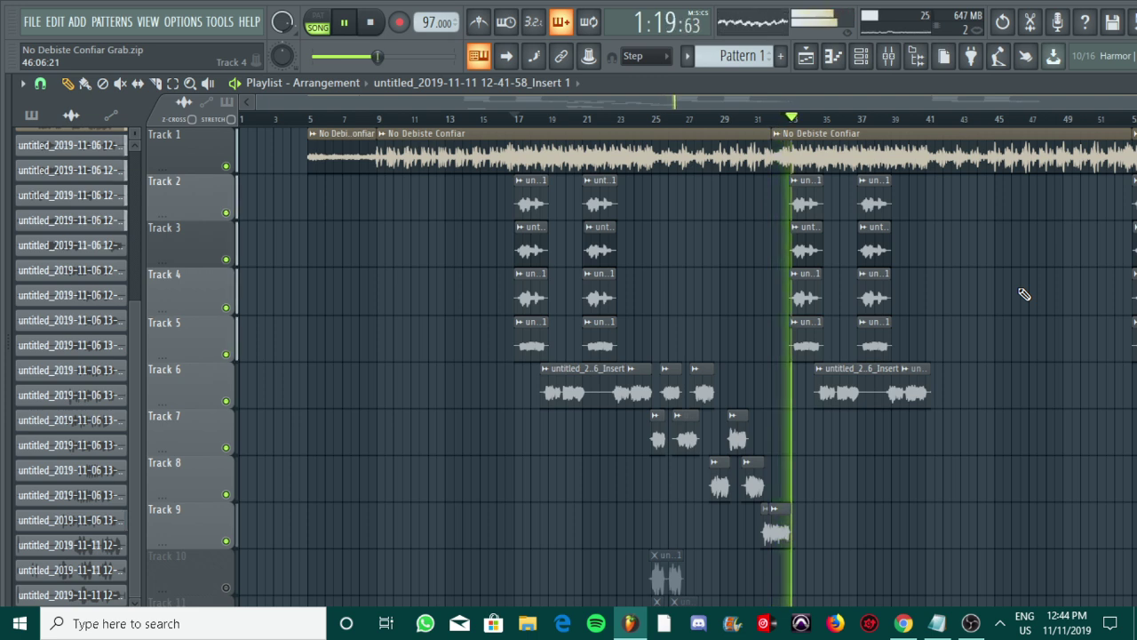
key("space")
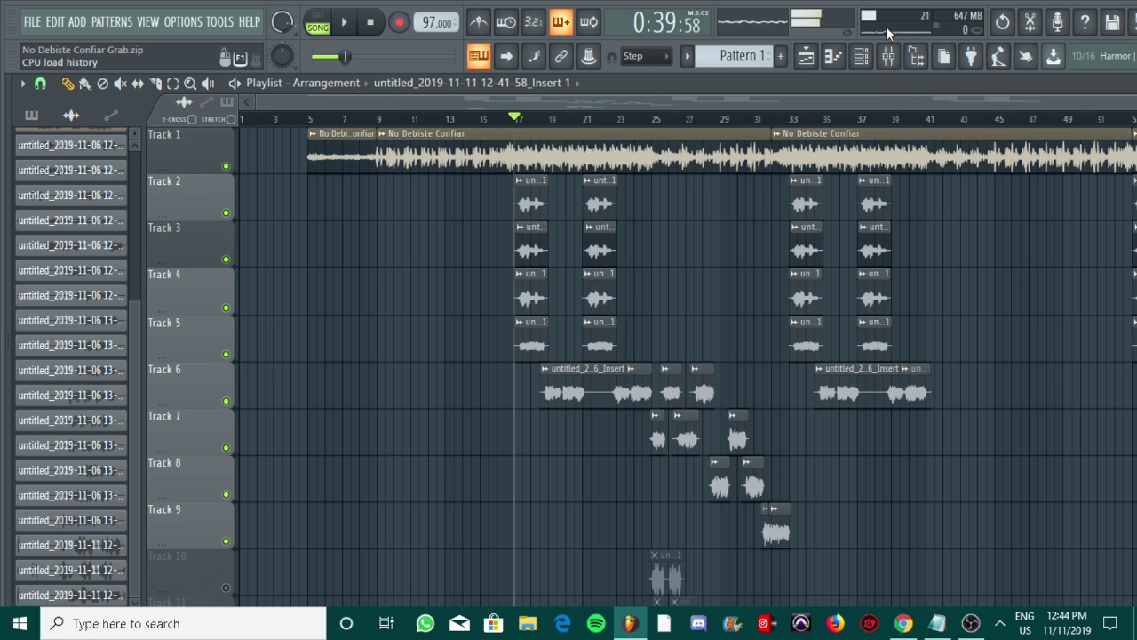
- Disable the Fruity Flanger and Auto-Tune VST effect slots on Insert 2 in the mixer
left_click(889, 56)
left_click(996, 200)
left_click(996, 182)
left_click(747, 98)
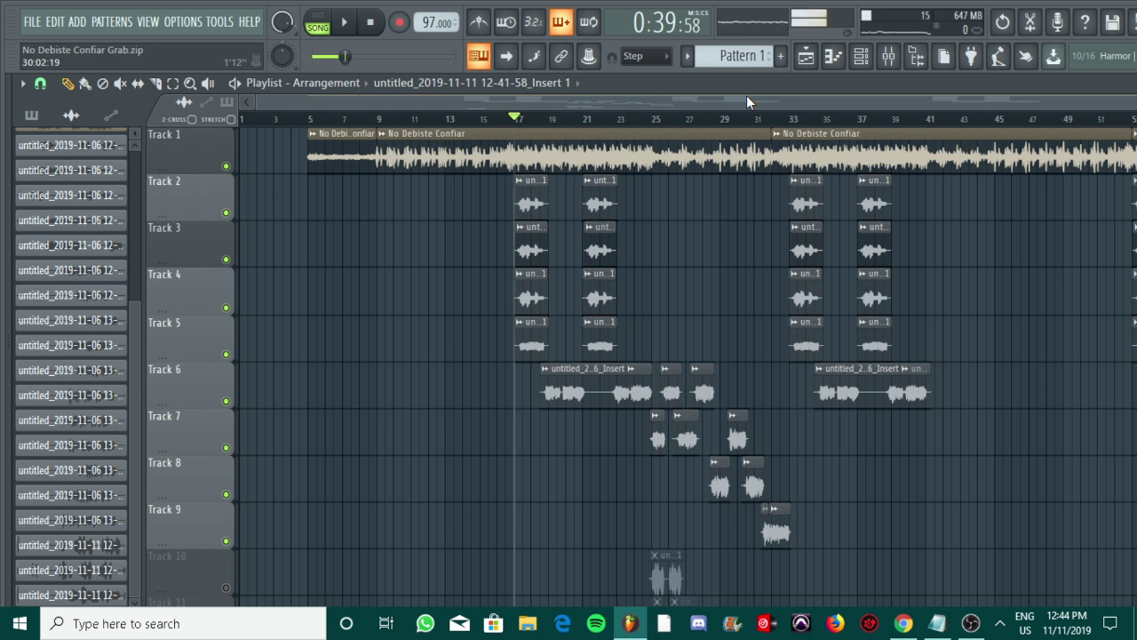
- Switch to the recording steps list in Notepad
left_click(938, 624)
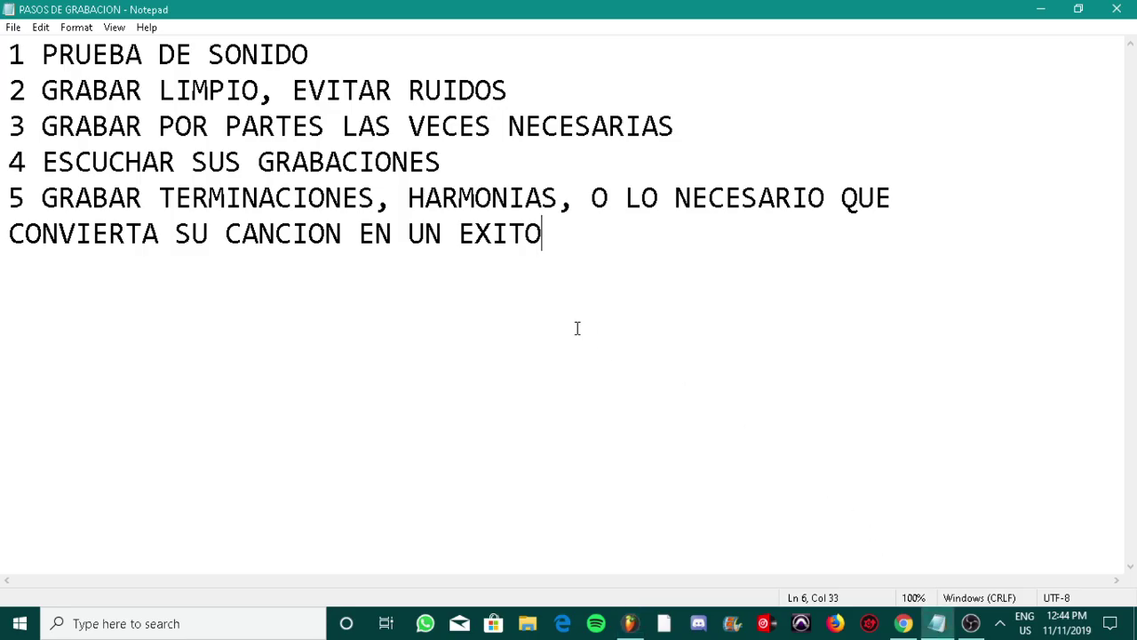